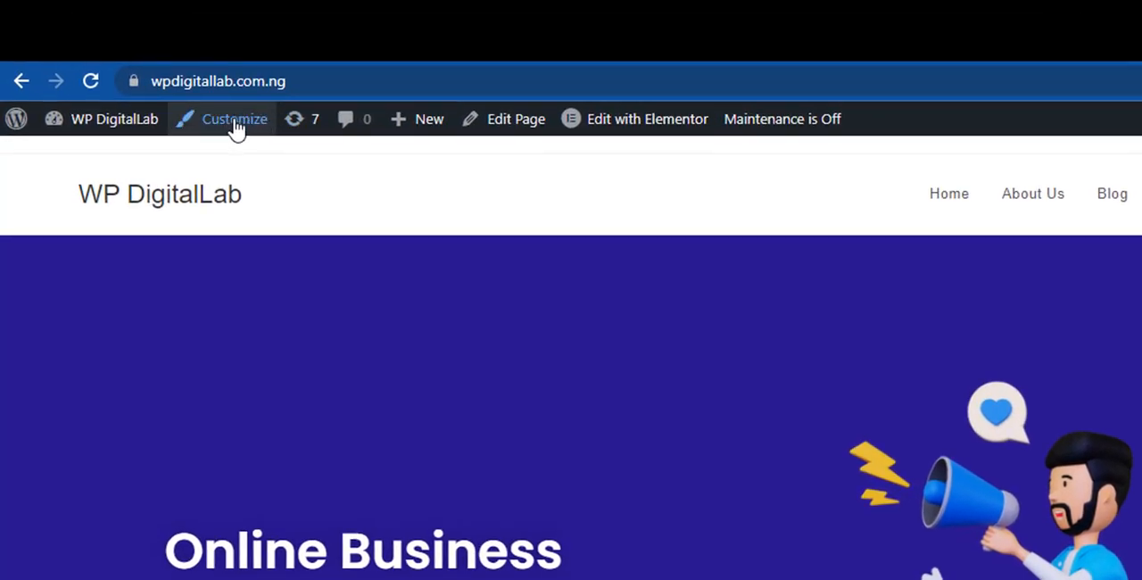
- Open the Logo settings of the site header in the theme customizer
mouse_move(69, 141)
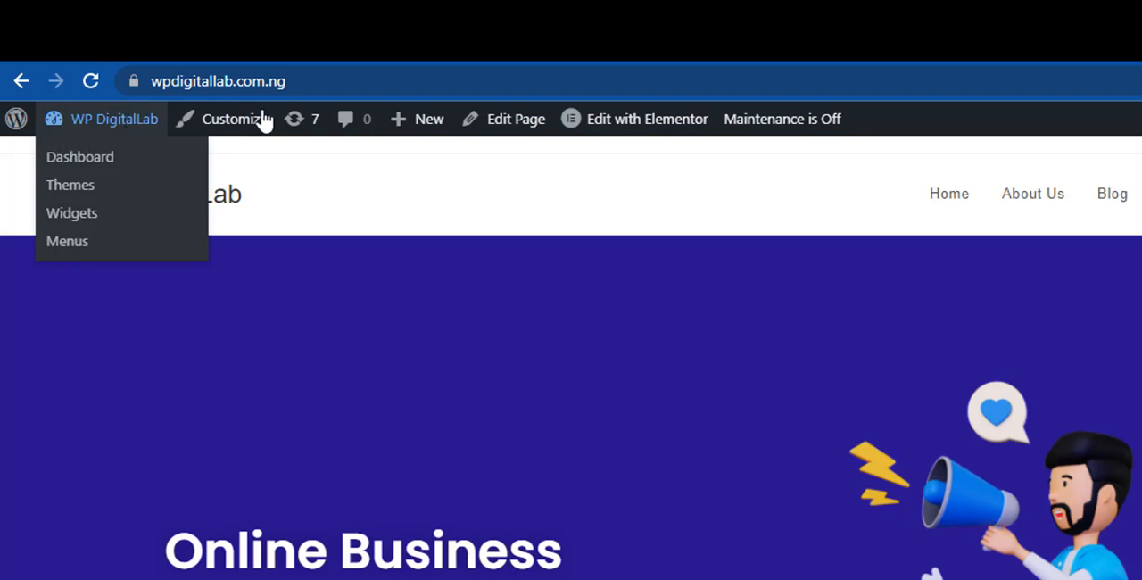
mouse_move(91, 127)
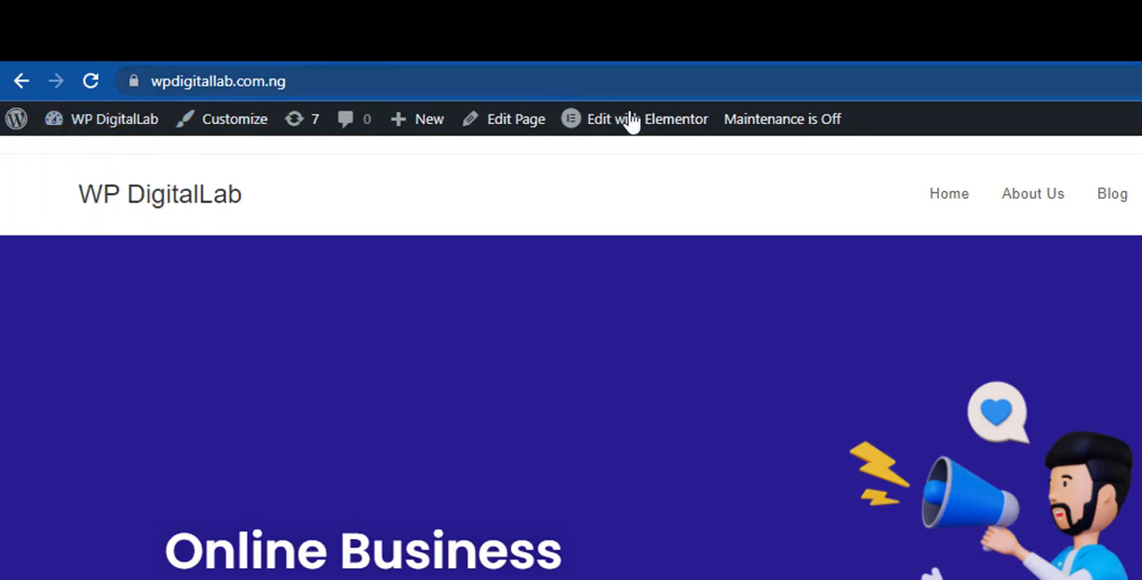
left_click(248, 130)
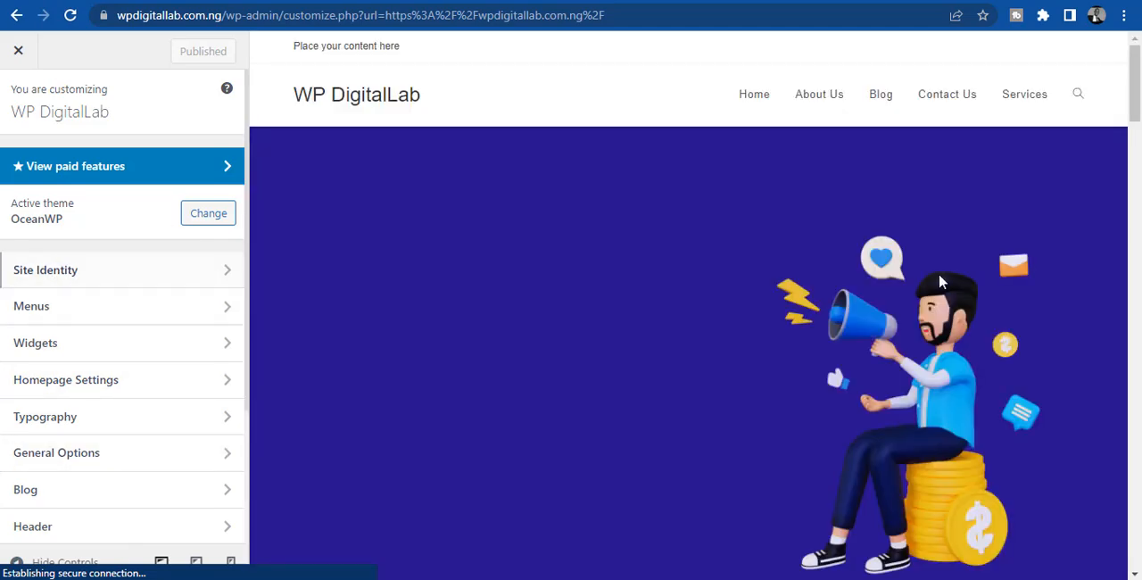
left_click_drag(1137, 71, 1137, 33)
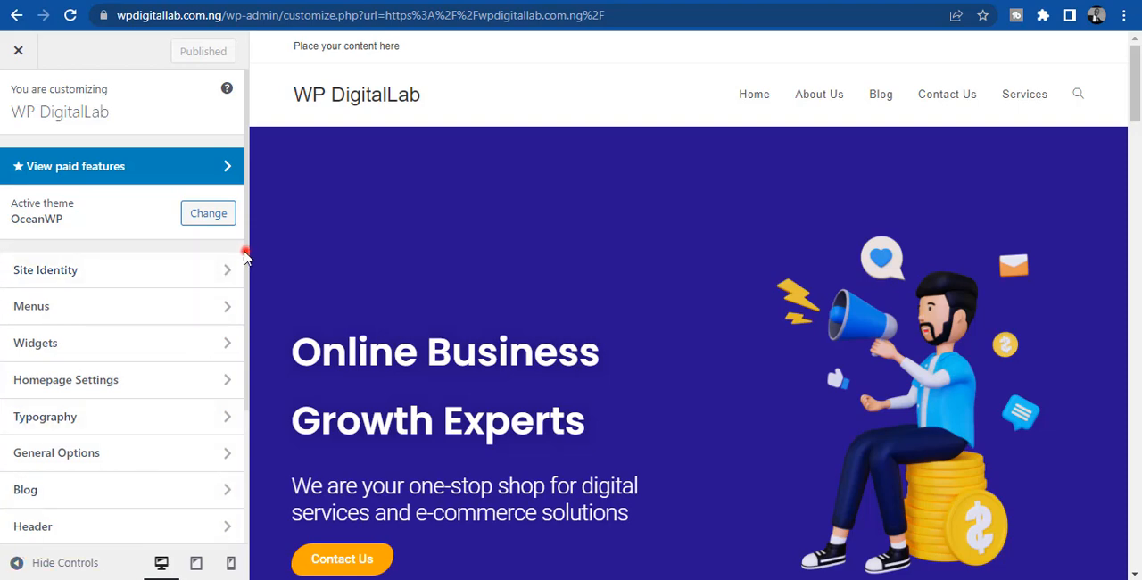
left_click_drag(246, 257, 241, 381)
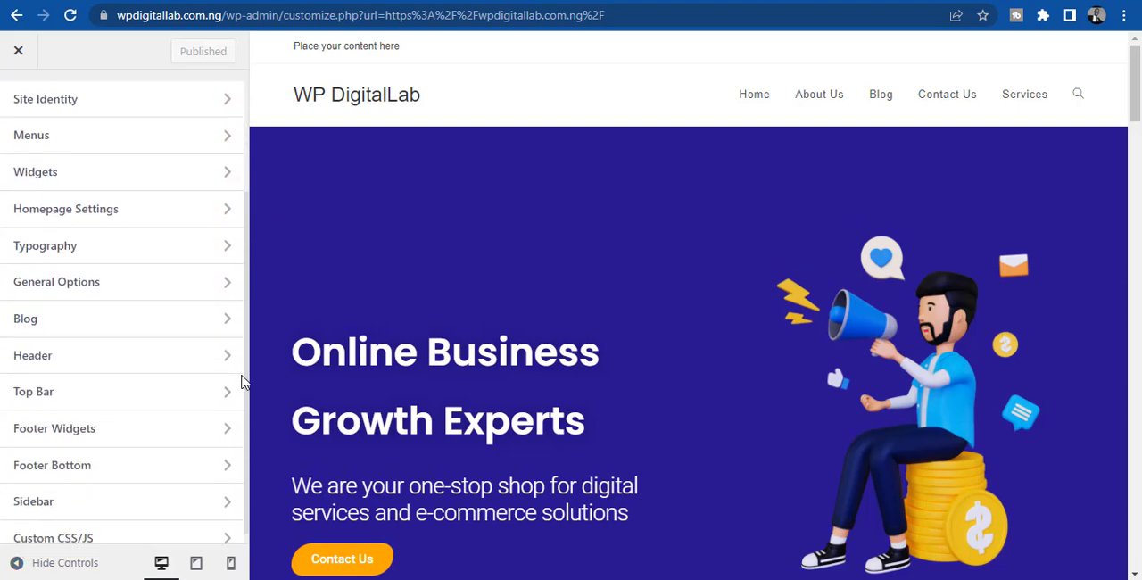
left_click(90, 371)
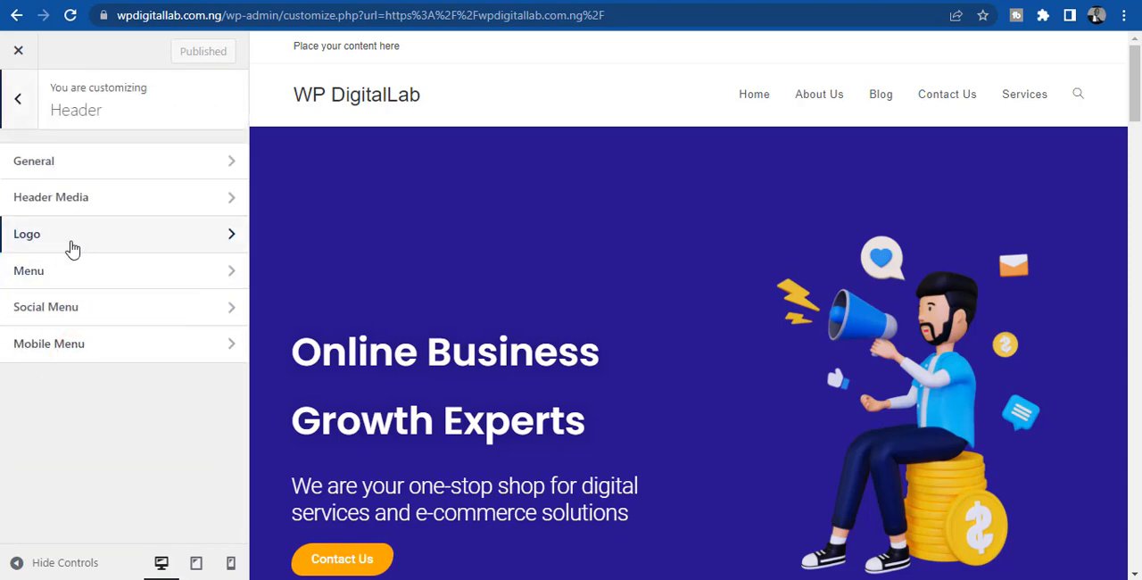
left_click(111, 248)
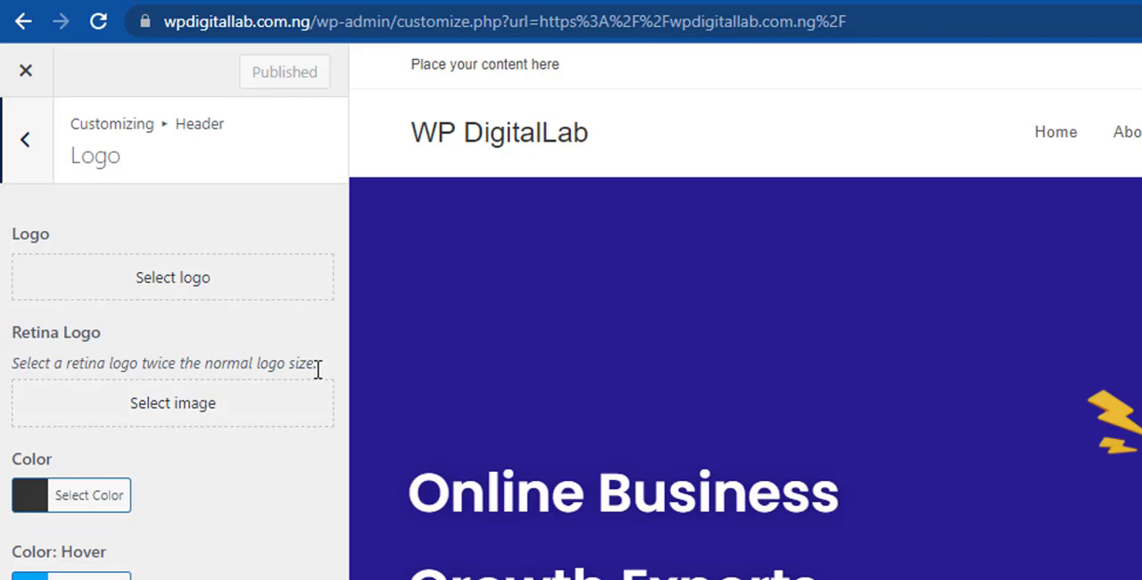
- Upload the WPDigitalLab, WPDigitalLab (1) and WPDigitalLab (2) PNG files from Downloads to the media library through the logo selection
left_click(147, 287)
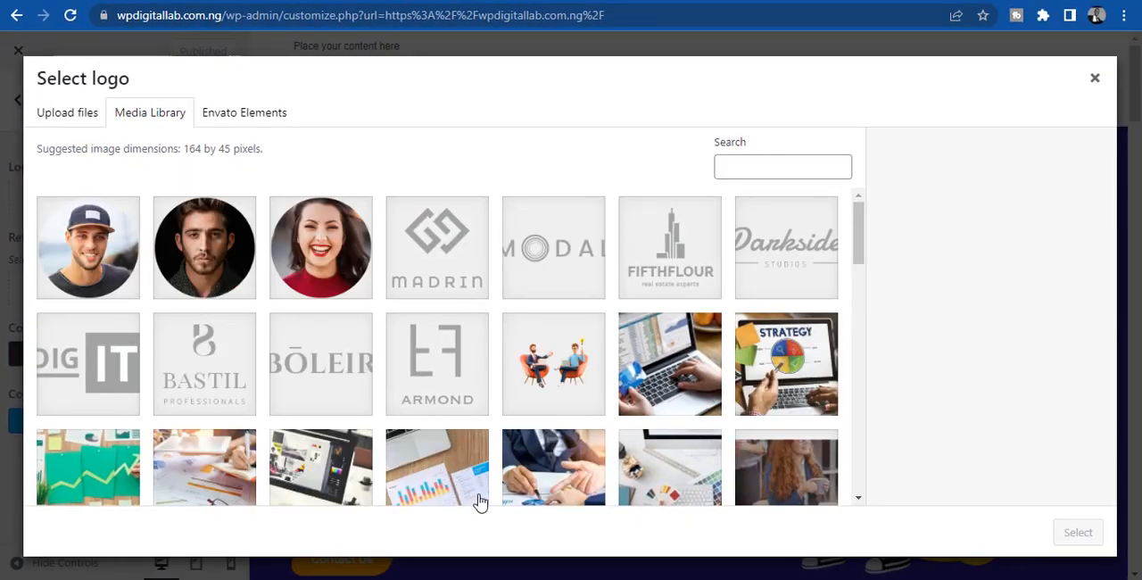
mouse_move(429, 578)
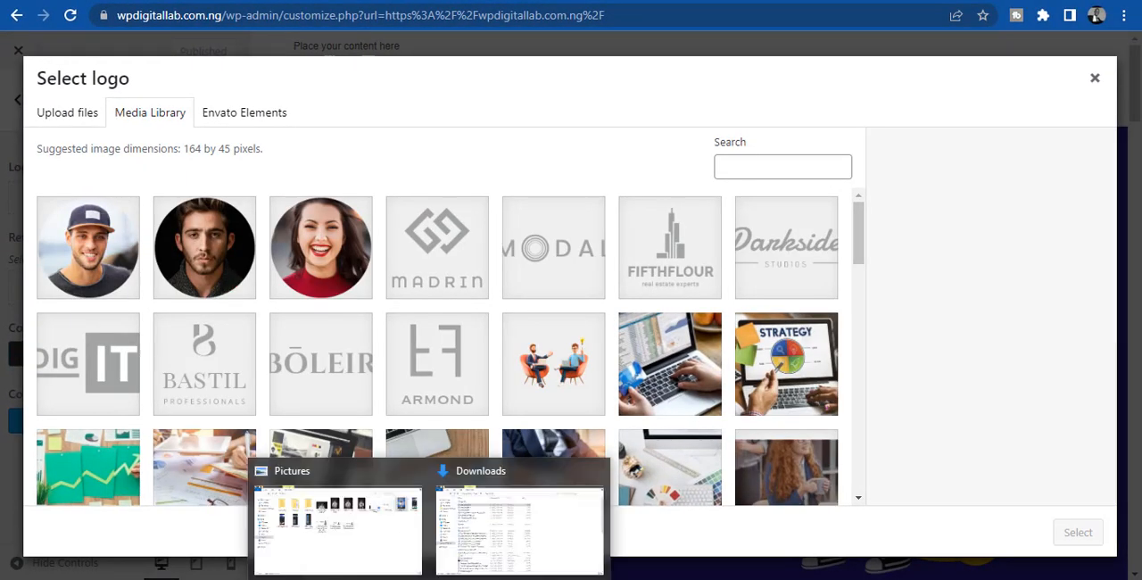
left_click(479, 551)
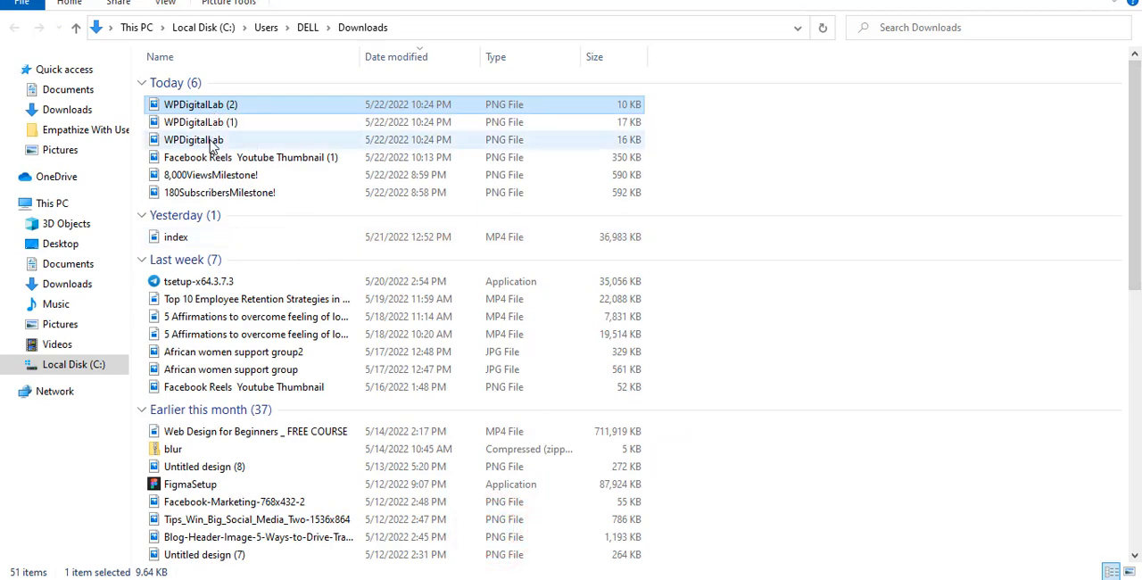
left_click(210, 141)
left_click(212, 122, "ctrl")
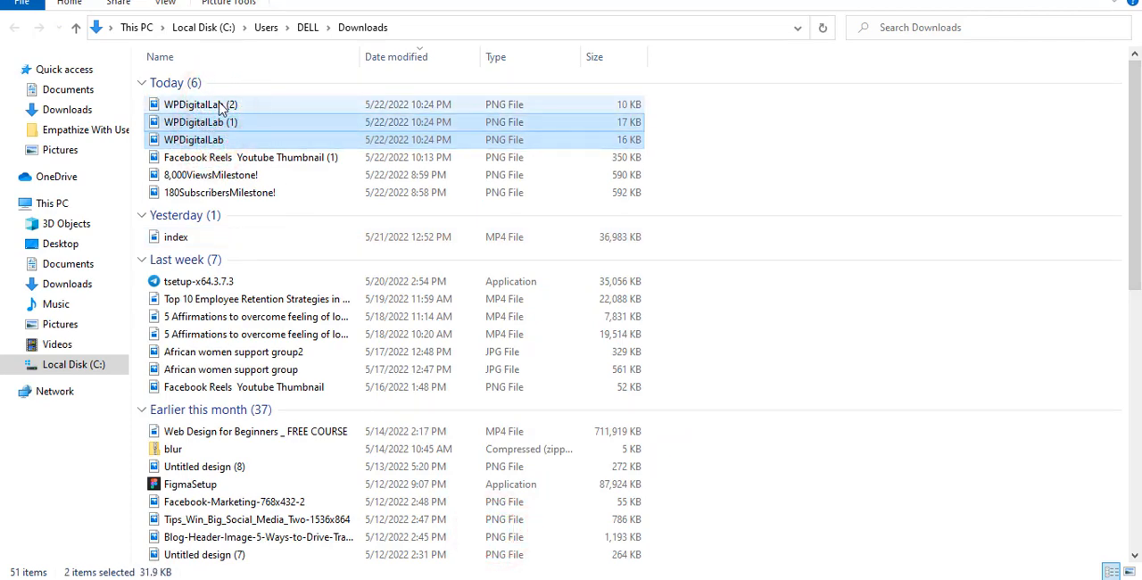
left_click(214, 105, "ctrl")
left_click_drag(214, 123, 347, 285)
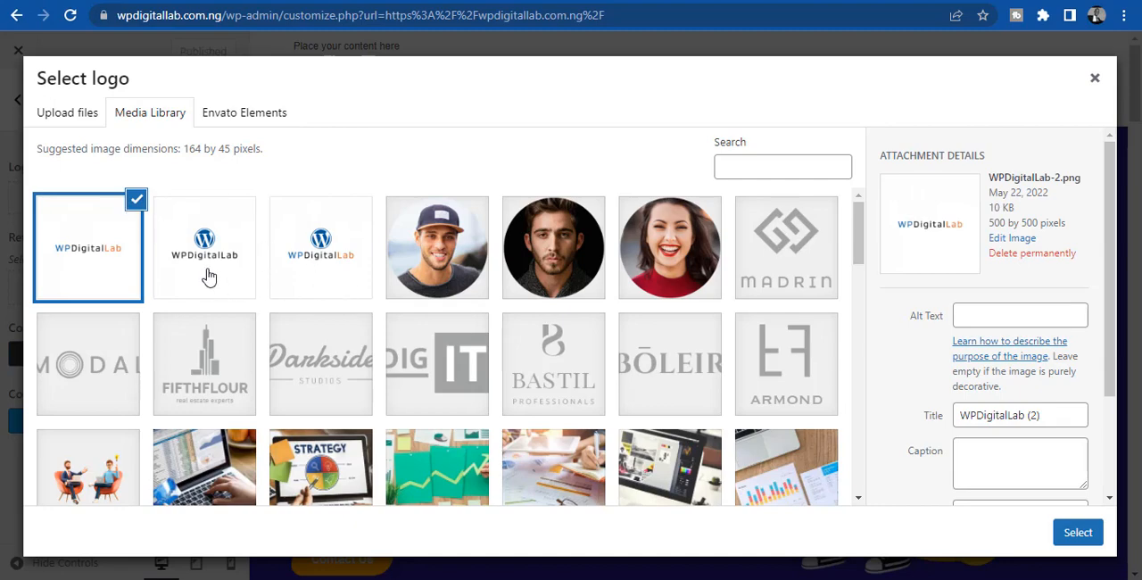
- Set WPDigitalLab-1.png as the header logo, cropped to a band enclosing the WordPress icon and the wordmark
left_click(313, 268)
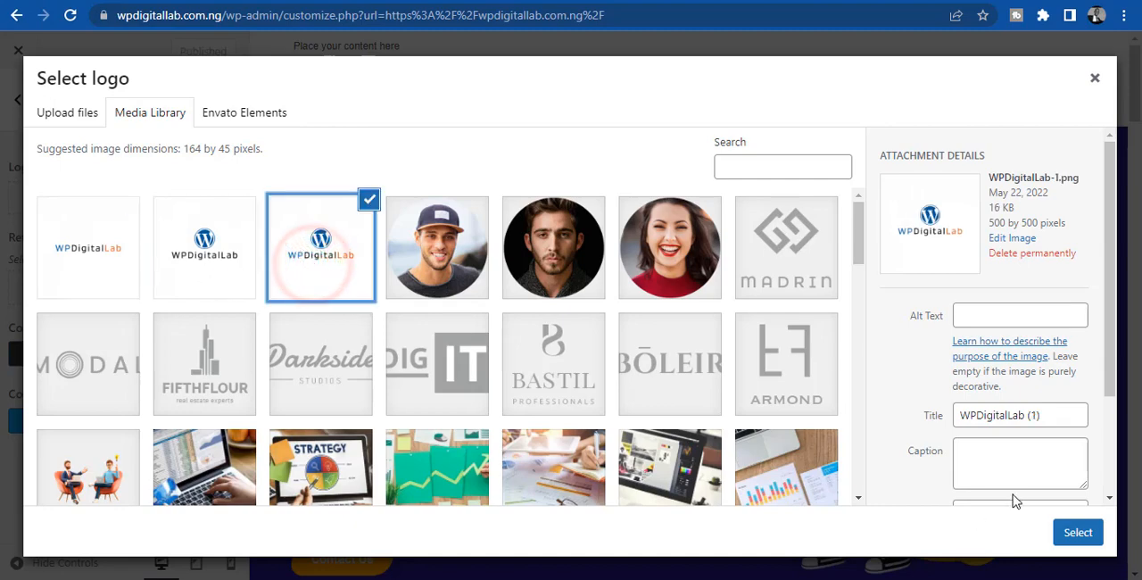
left_click(1063, 533)
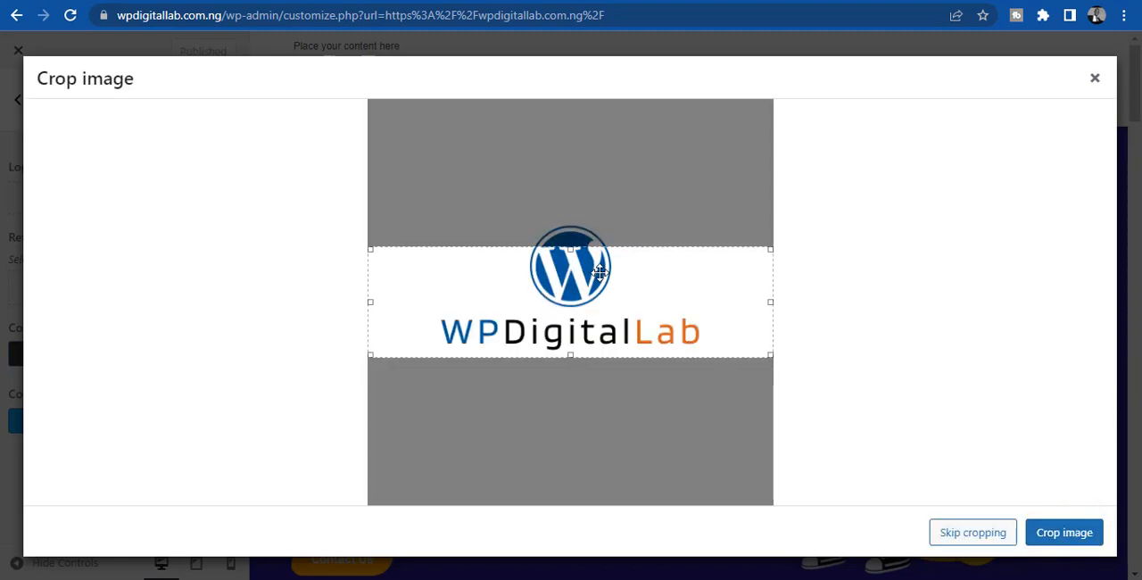
left_click_drag(576, 248, 579, 220)
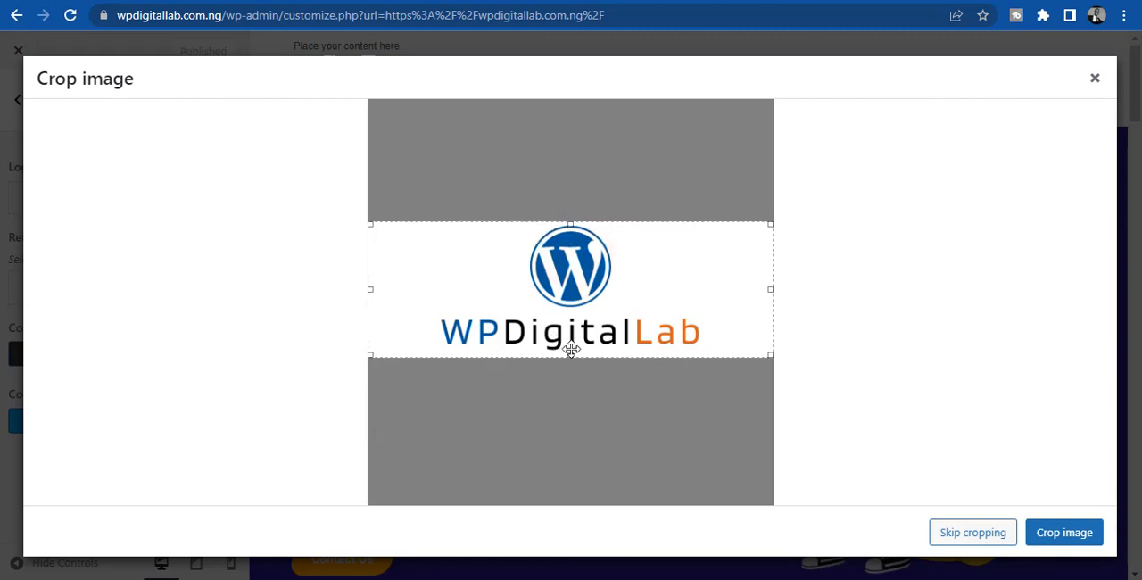
left_click_drag(572, 356, 574, 366)
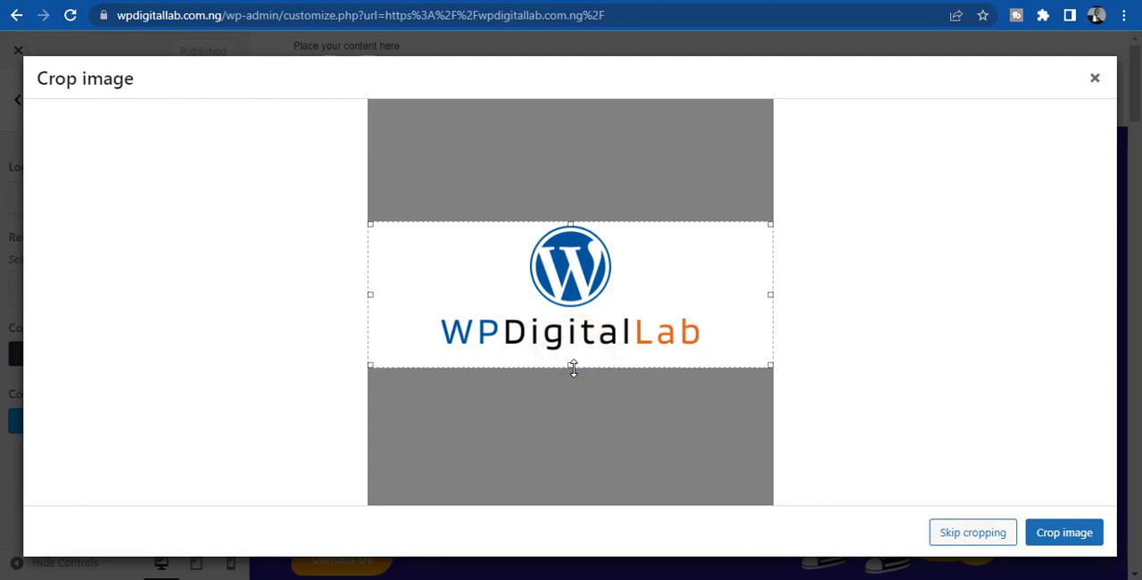
left_click_drag(647, 289, 648, 284)
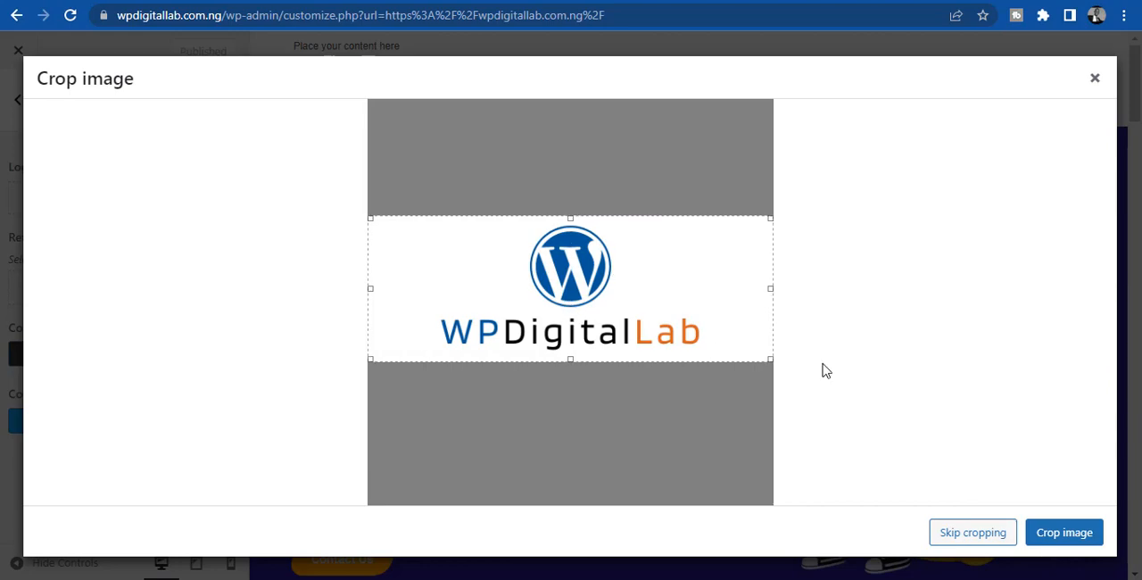
left_click(1061, 533)
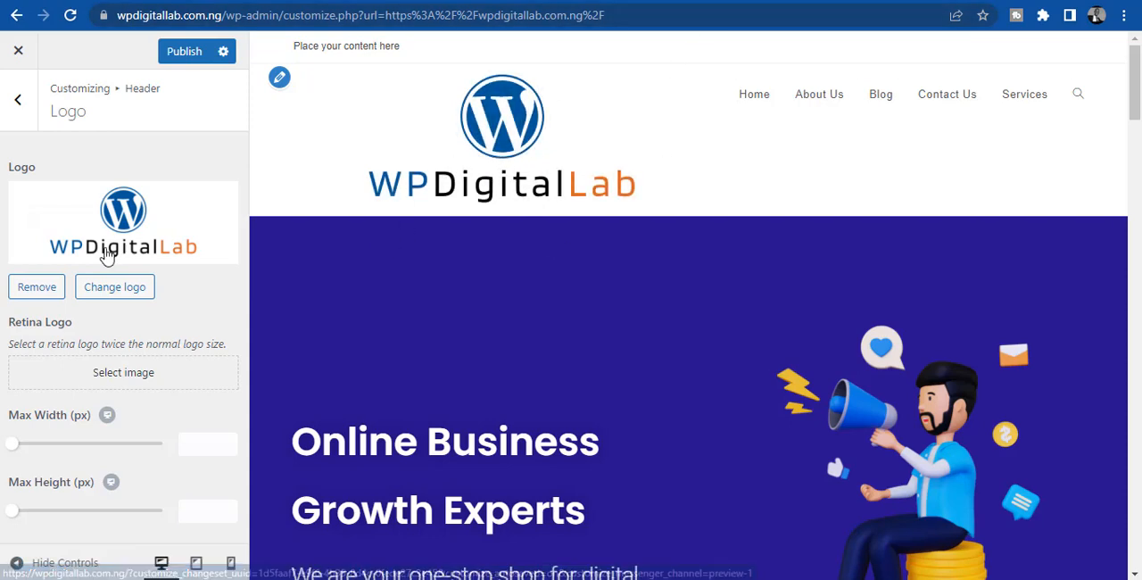
- Replace the header logo with WPDigitalLab-2.png, cropped tightly above and below the wordmark, and publish the change
left_click(89, 288)
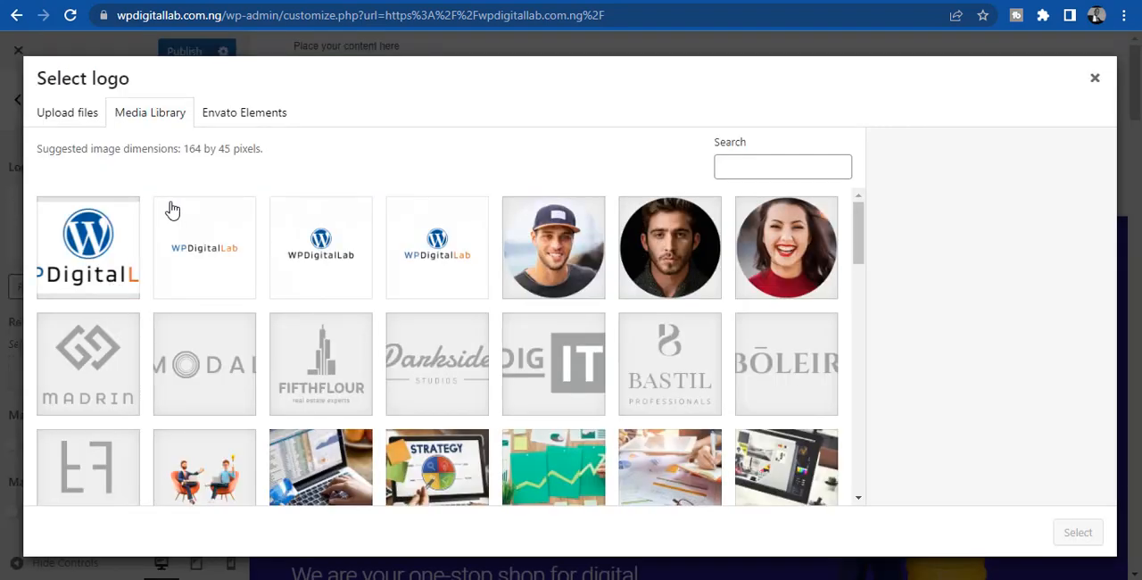
left_click(191, 241)
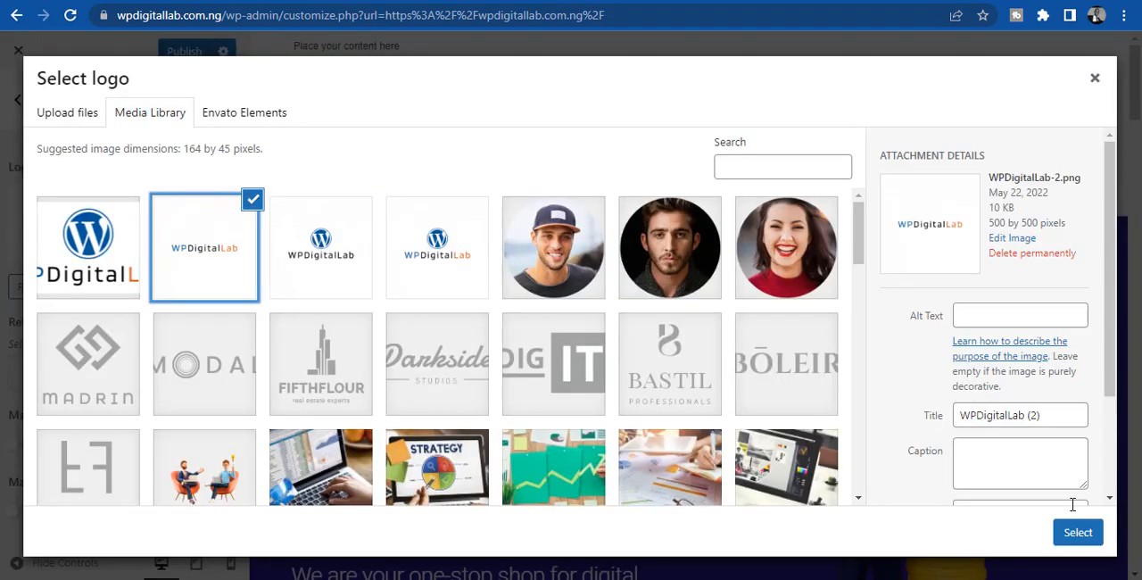
left_click(1079, 539)
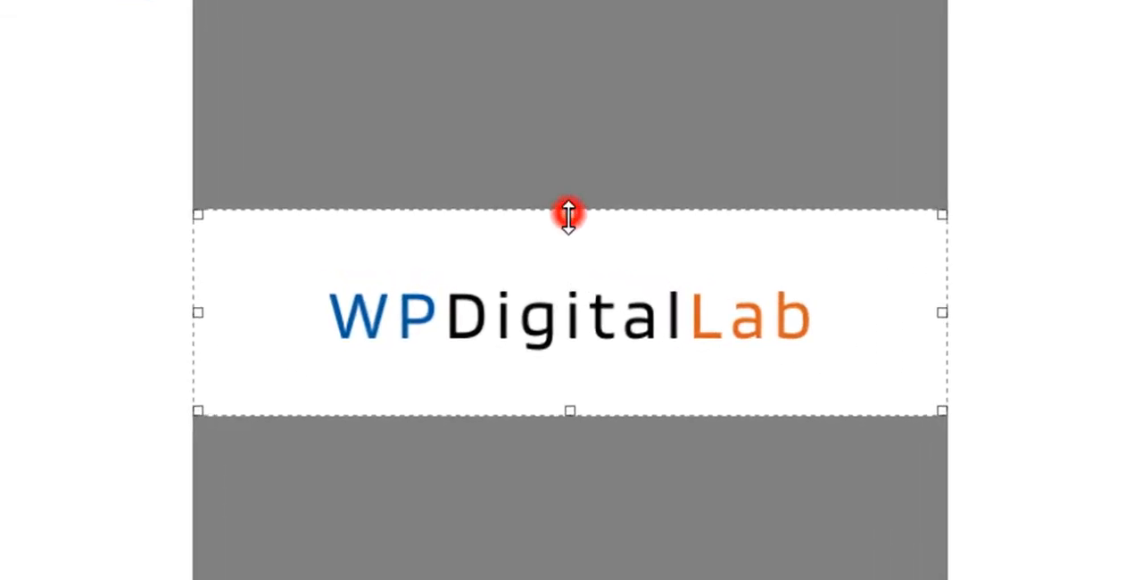
left_click_drag(568, 214, 569, 272)
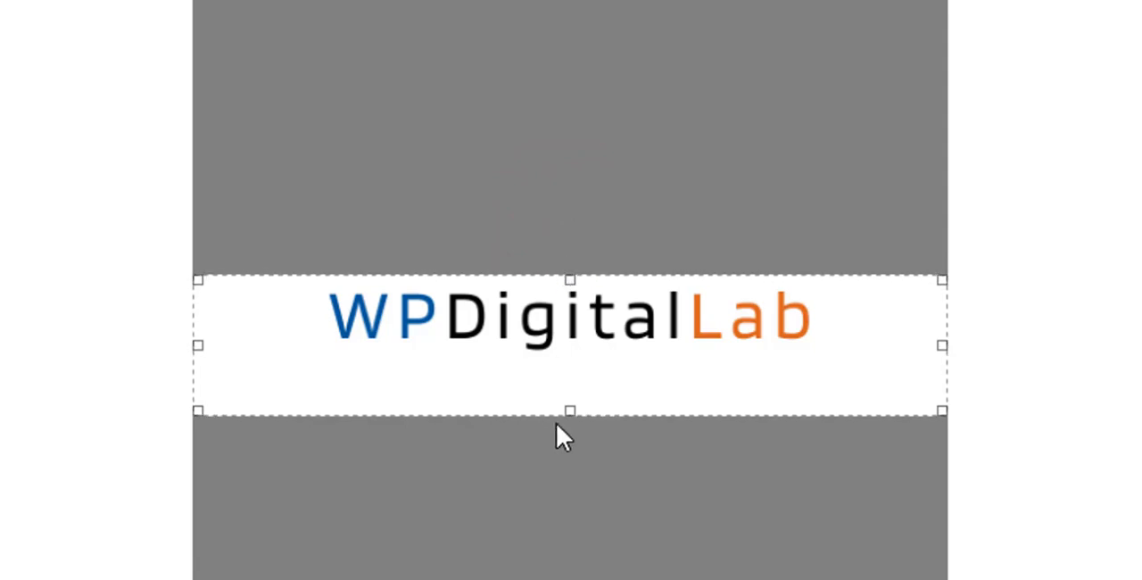
left_click_drag(579, 413, 579, 358)
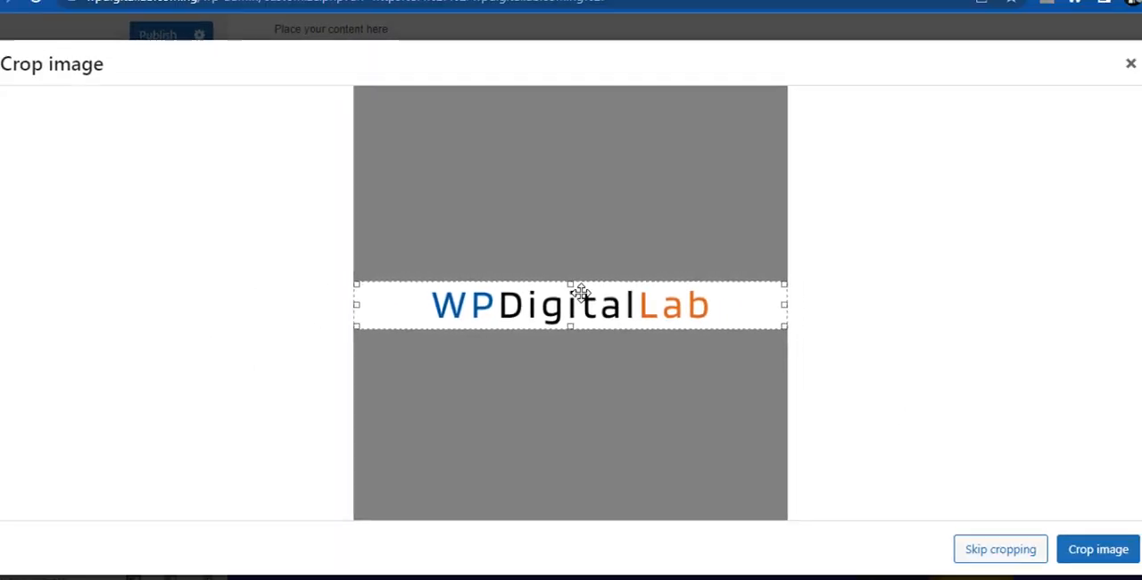
left_click_drag(575, 283, 574, 287)
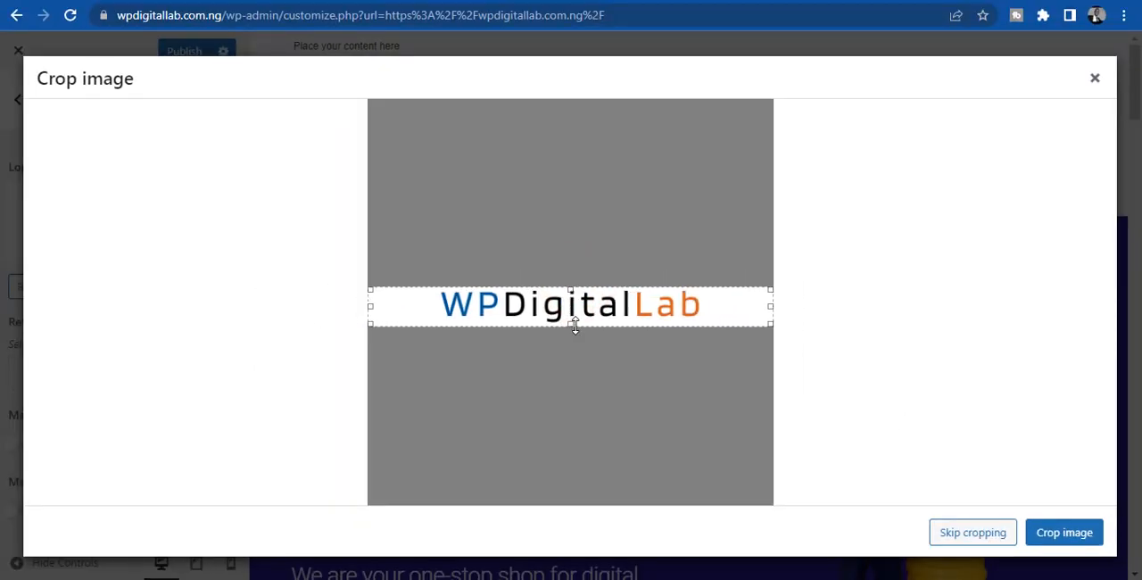
left_click_drag(574, 327, 575, 327)
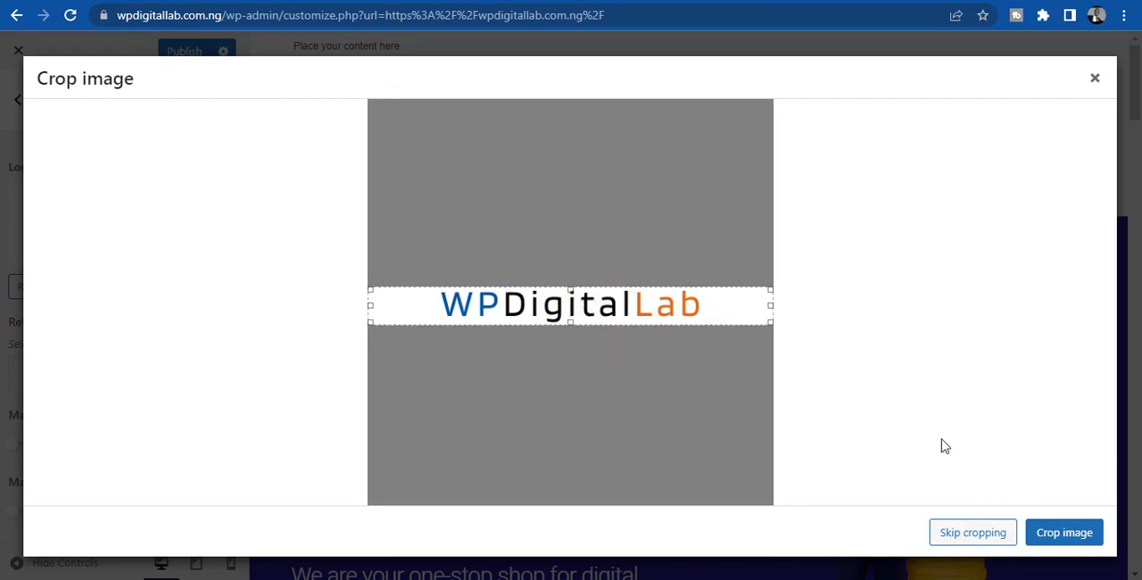
left_click(1073, 542)
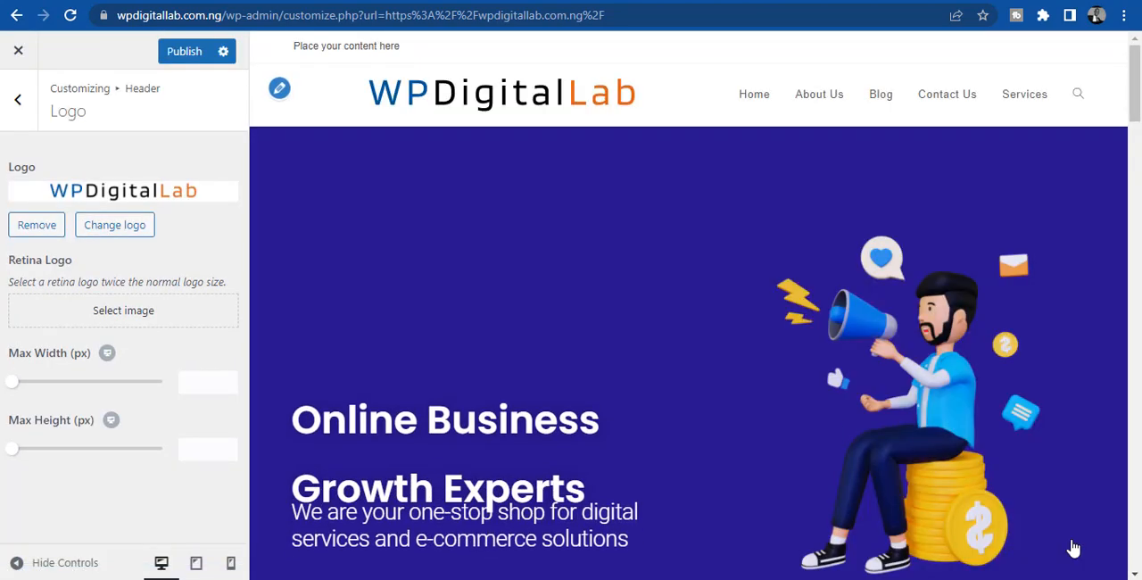
left_click(172, 52)
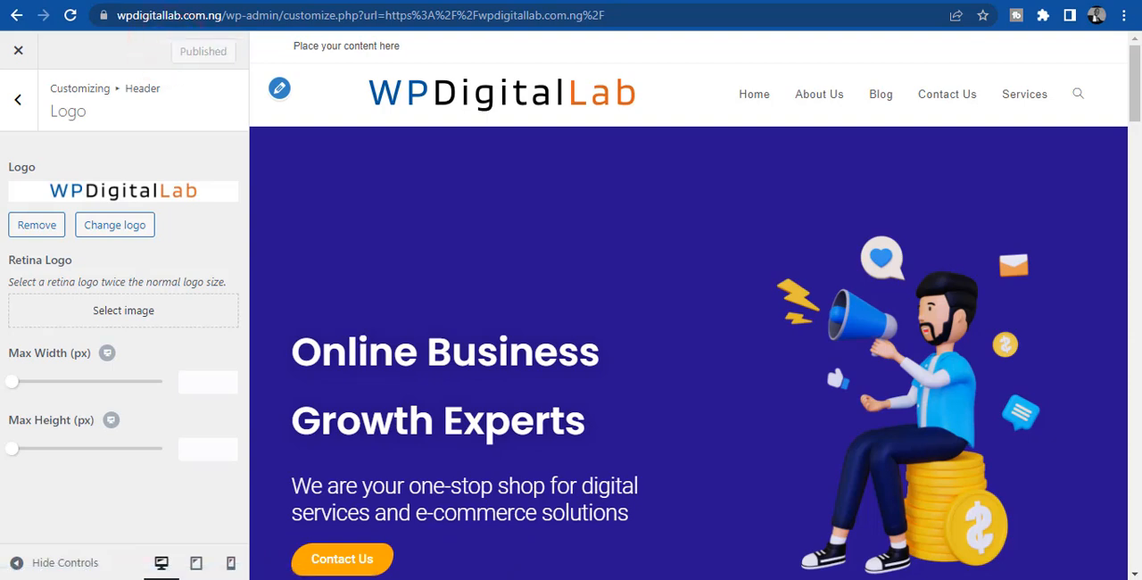
- Open the live site wpdigitallab.com.ng in a new browser tab to check the header logo
key("ctrl+t")
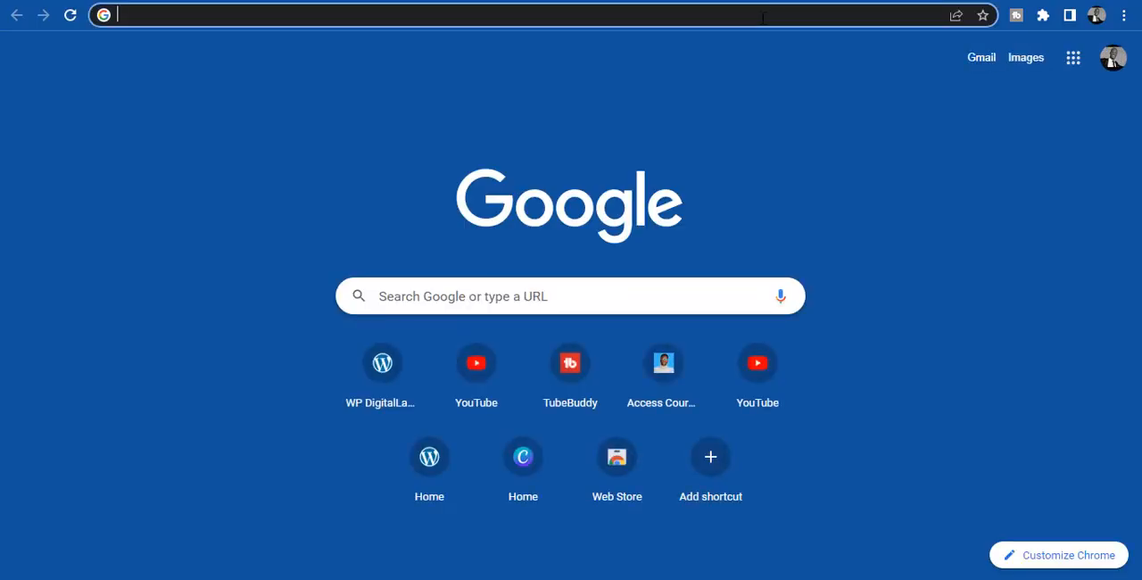
type("w")
key("Return")
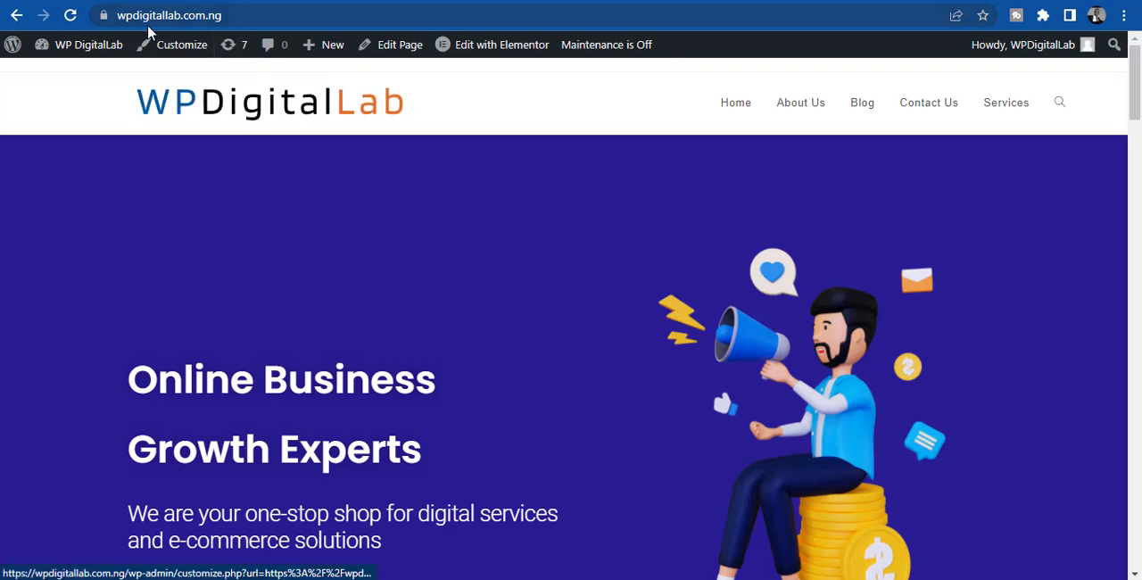
- Reopen the header logo selection in the customizer and upload the WPDigitalLab (3) PNG from Downloads to the media library
left_click(181, 45)
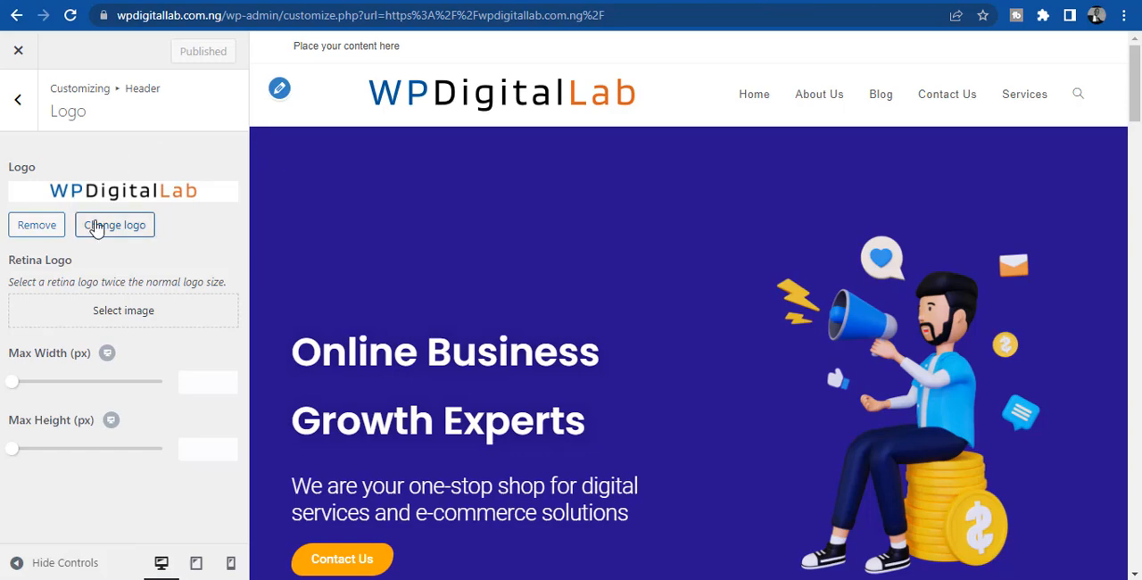
left_click(94, 224)
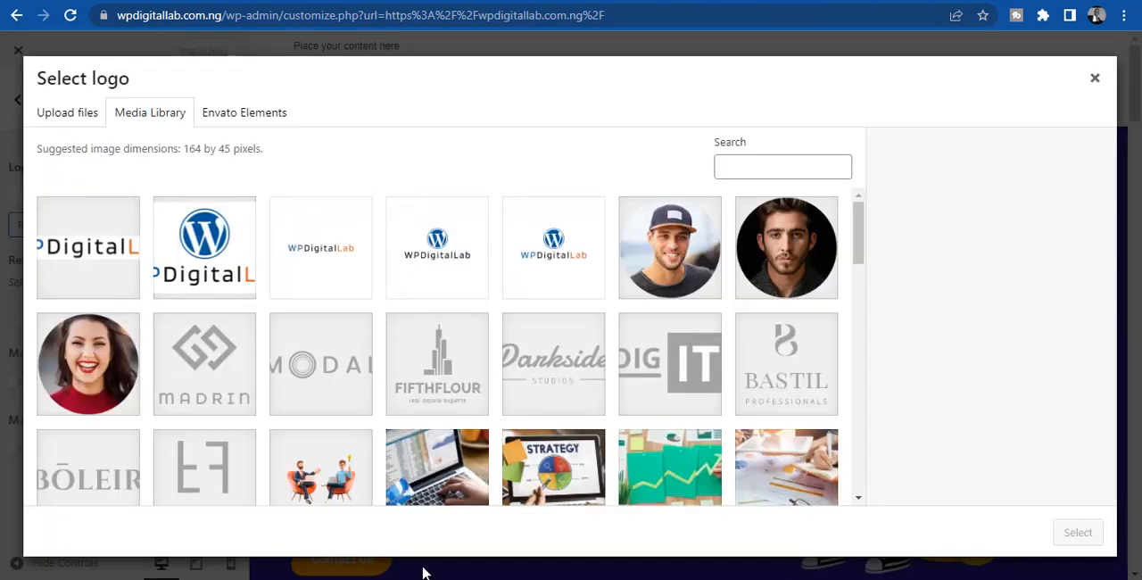
mouse_move(428, 575)
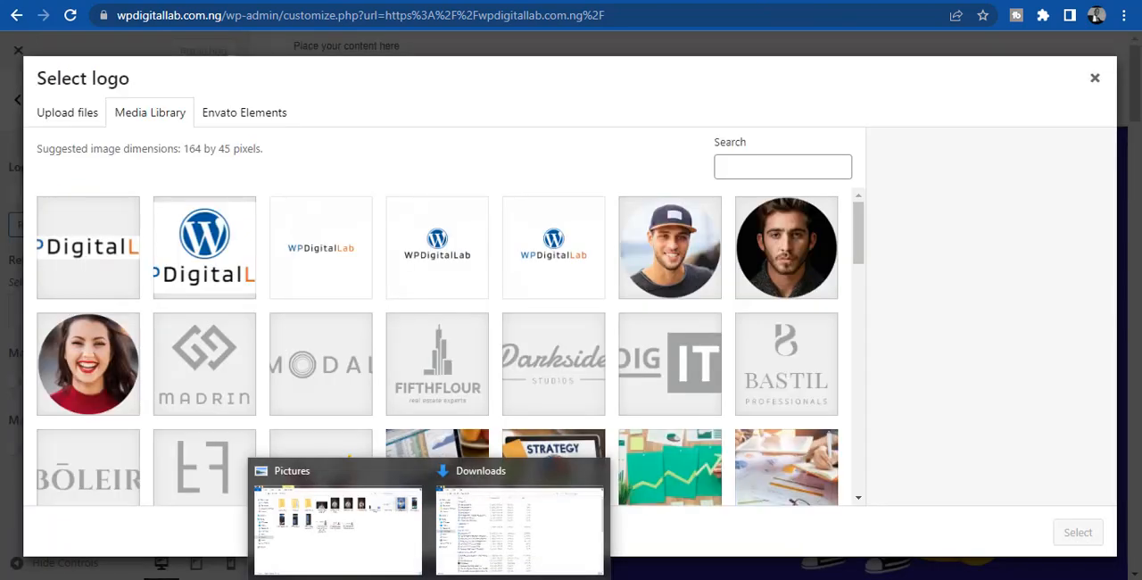
left_click(496, 540)
left_click_drag(197, 105, 288, 344)
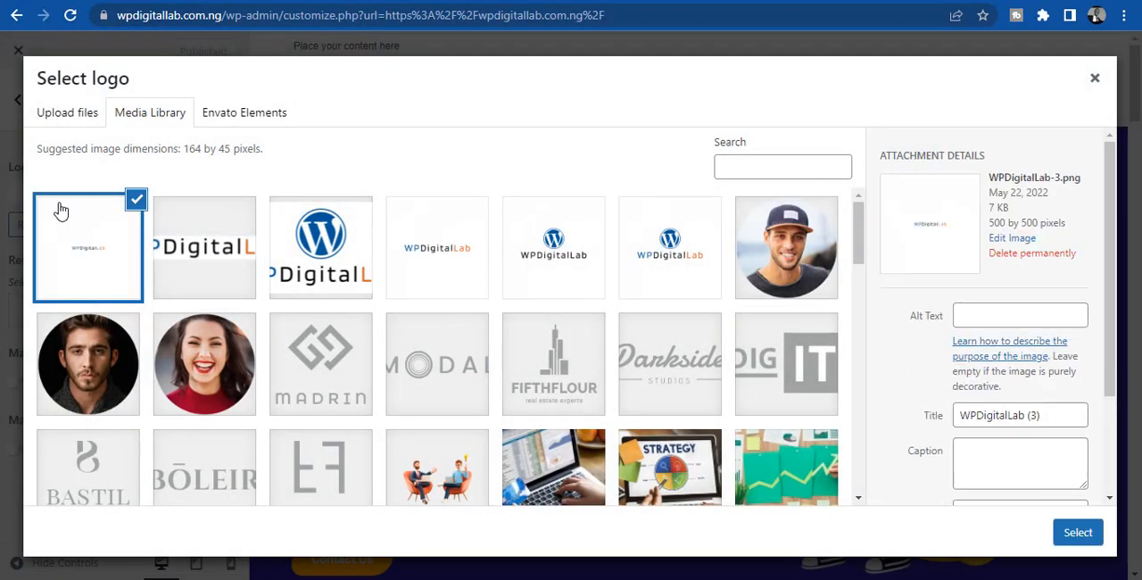
- Set WPDigitalLab-3.png as the header logo, cropped tightly around the wordmark on all four sides
left_click(73, 239)
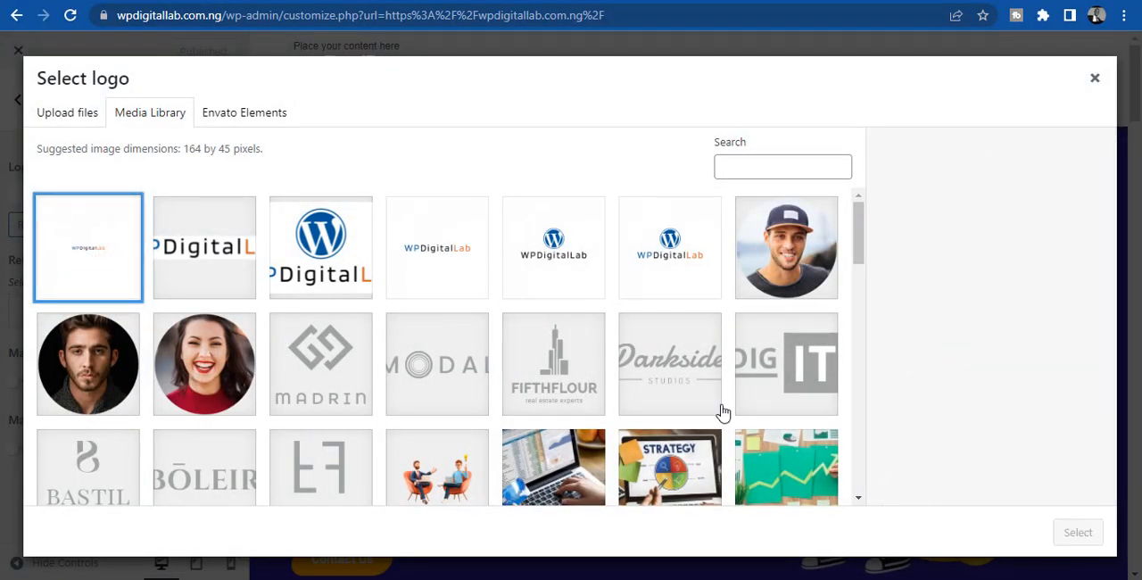
left_click(90, 253)
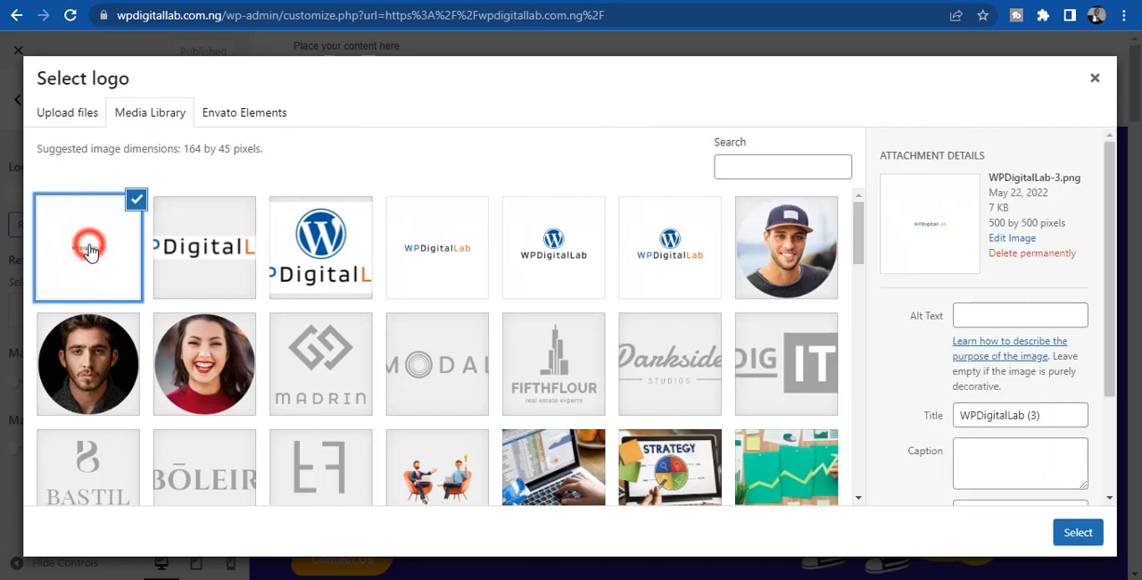
left_click(1075, 534)
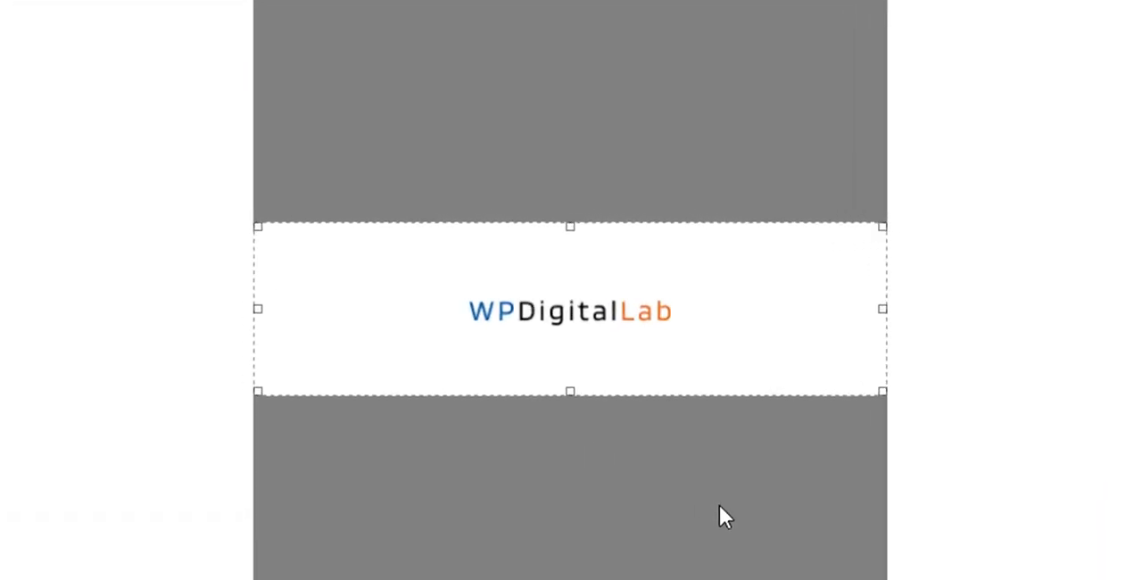
left_click_drag(570, 391, 580, 338)
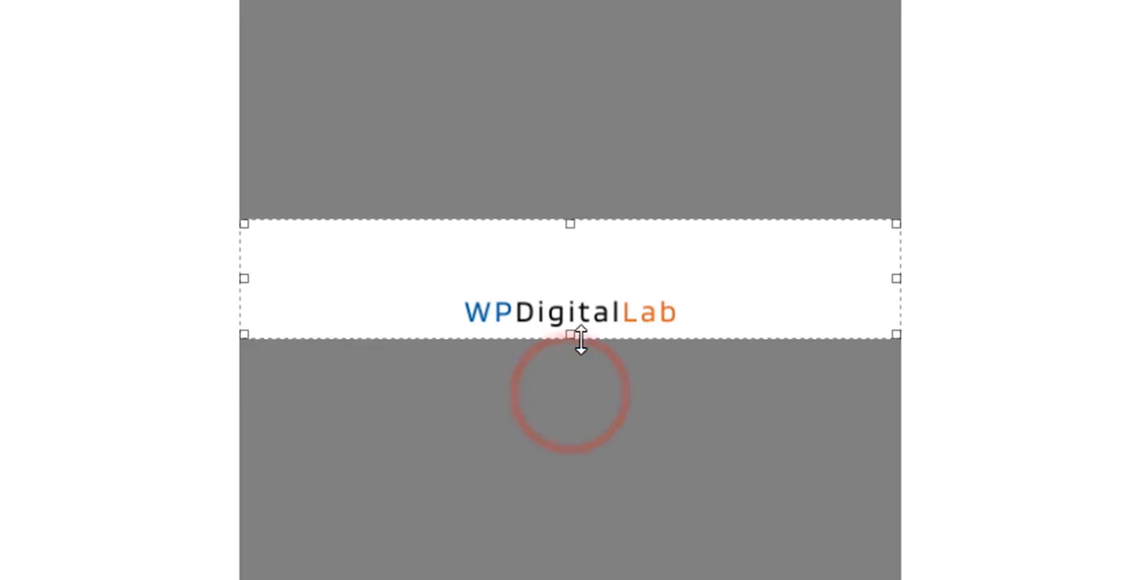
left_click_drag(244, 277, 449, 278)
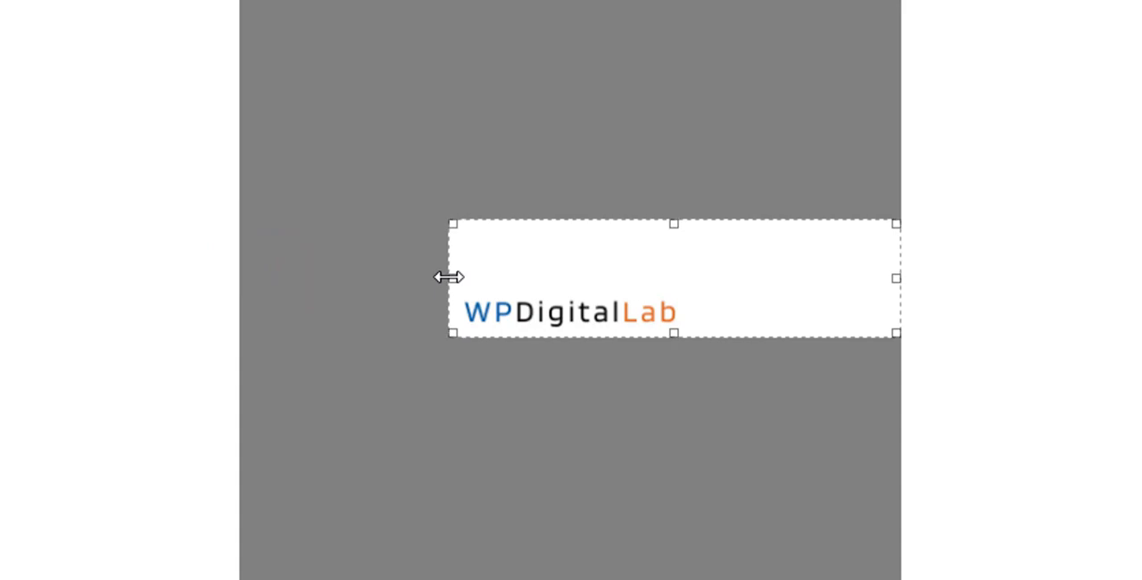
left_click_drag(895, 278, 687, 284)
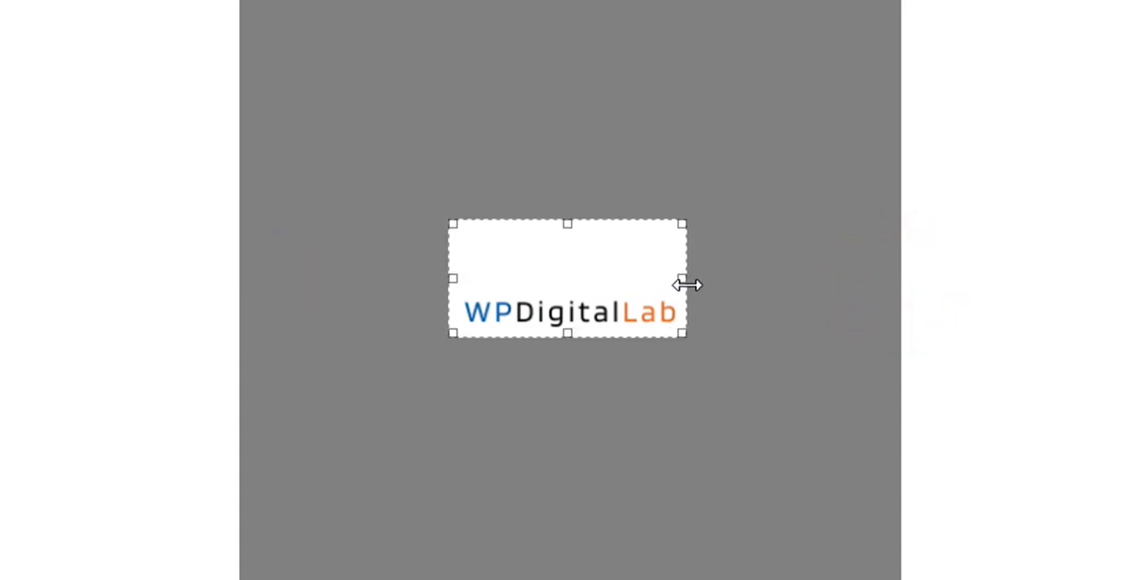
left_click_drag(565, 223, 587, 281)
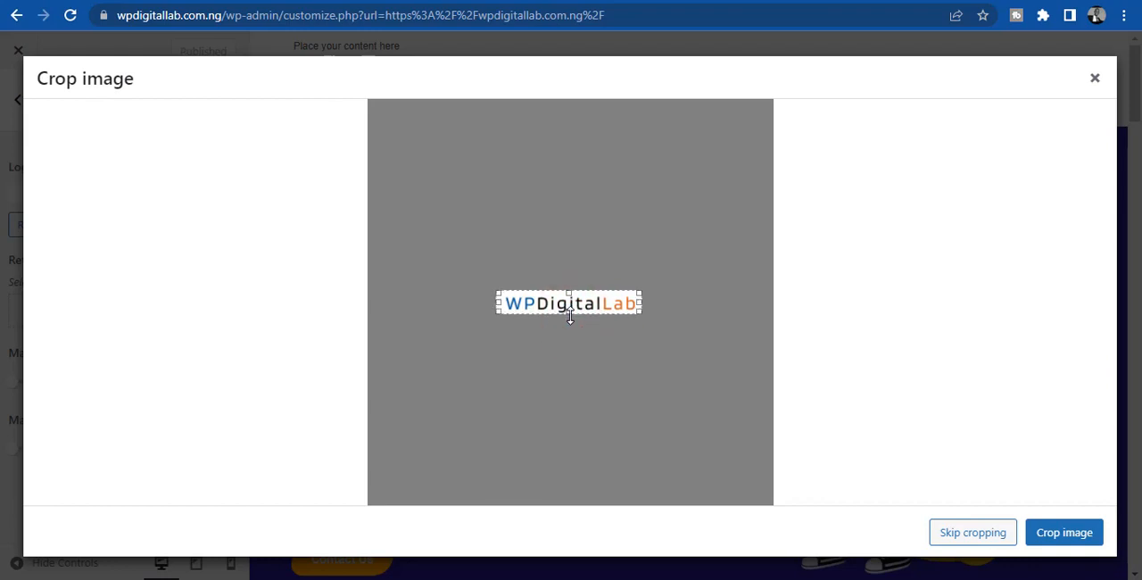
left_click(1081, 535)
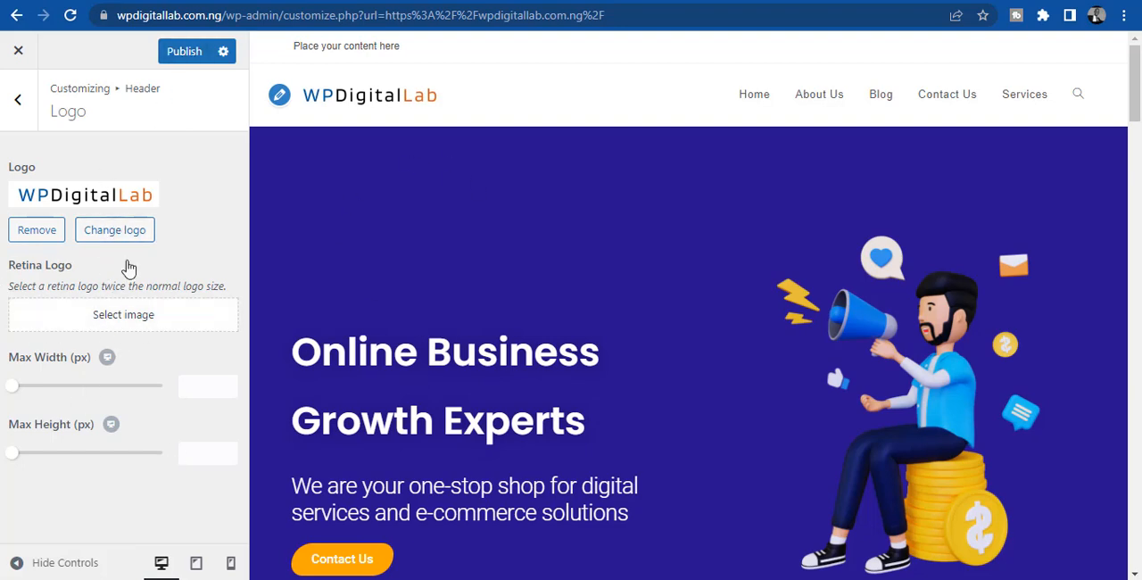
- Publish the new header logo, leave the customizer and reload the live home page to check it
left_click(178, 54)
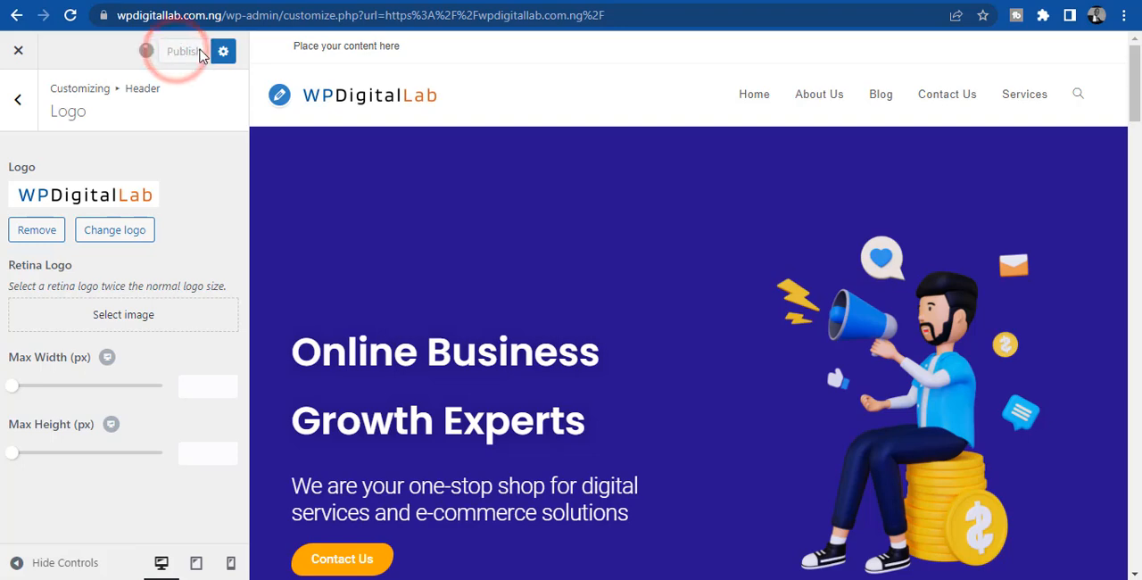
left_click(18, 50)
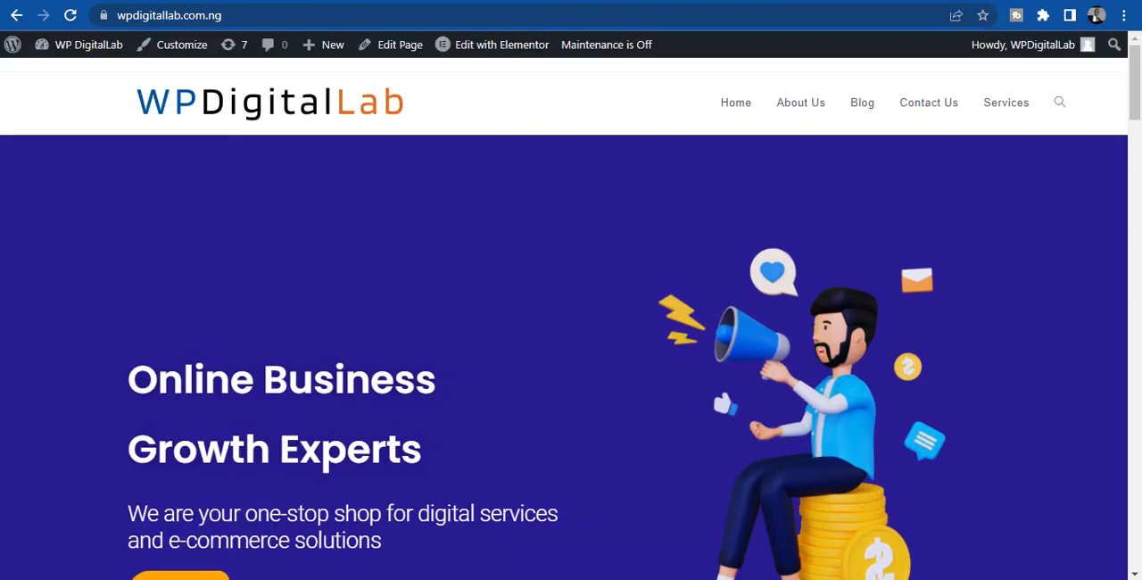
left_click(70, 16)
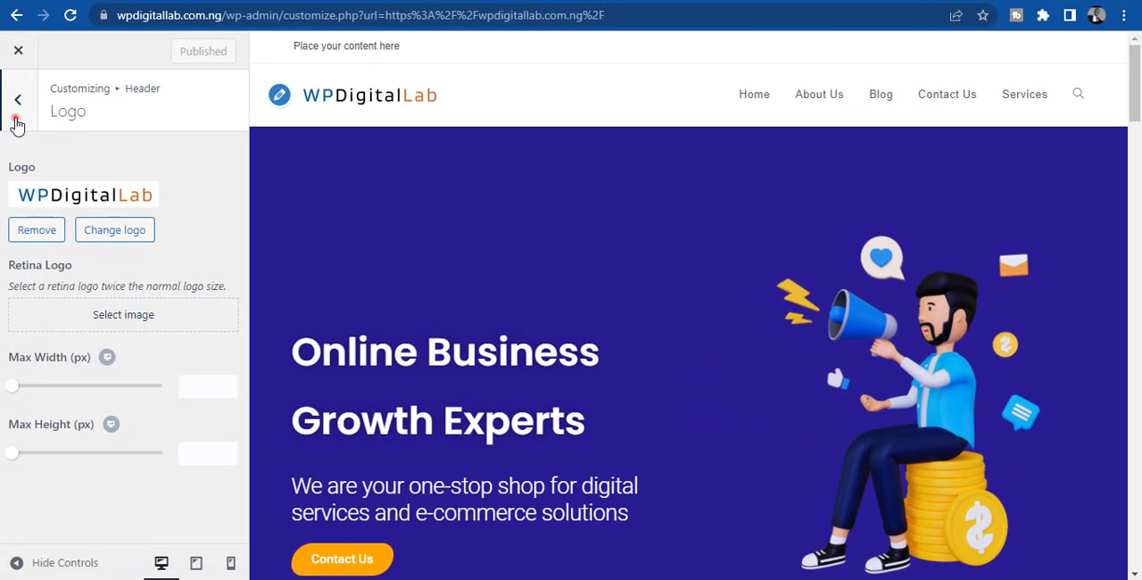
- Open the header's Menu settings in the customizer and check which templates are available to replace the navigation
left_click(16, 123)
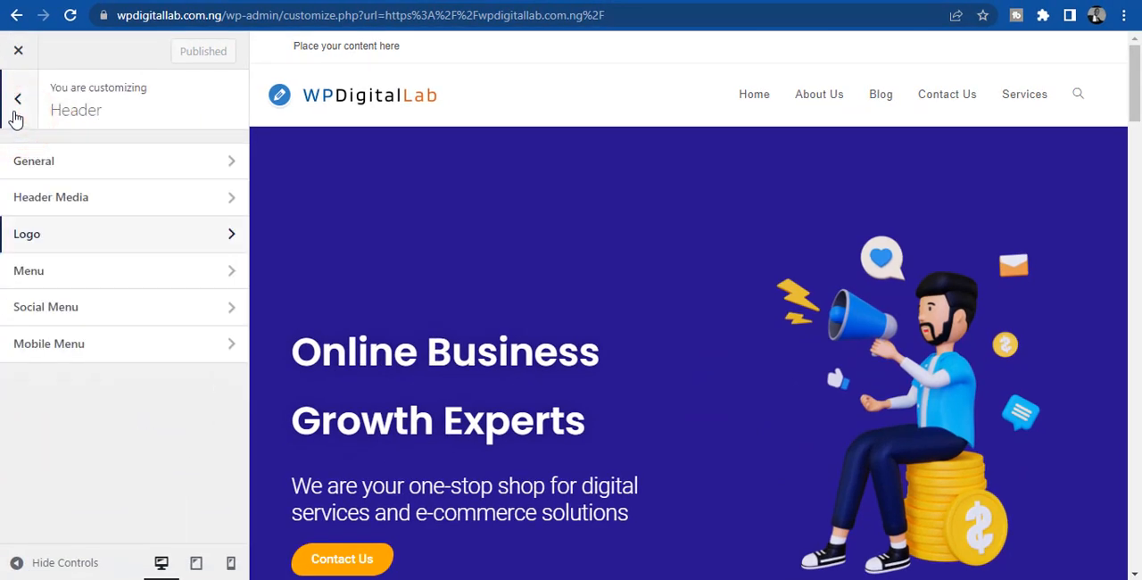
left_click(14, 106)
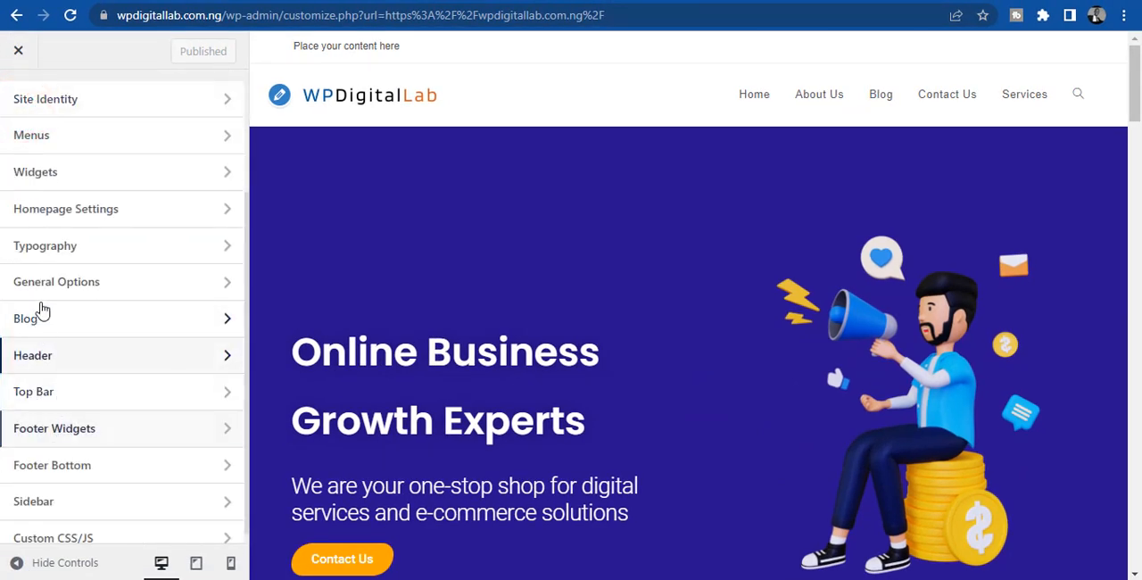
double_click(248, 269)
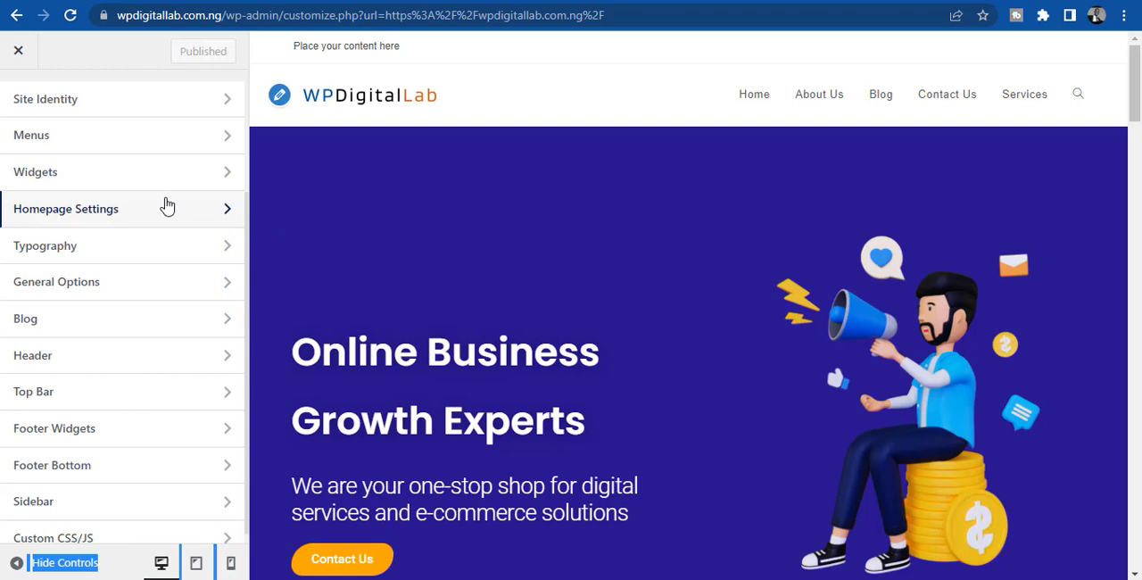
left_click(248, 204)
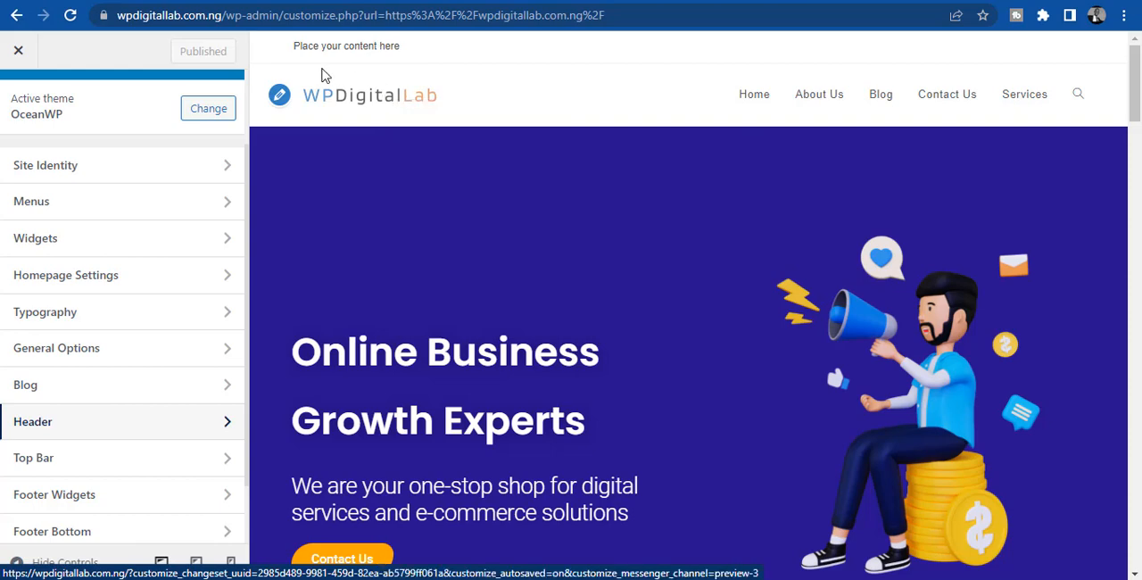
left_click(224, 425)
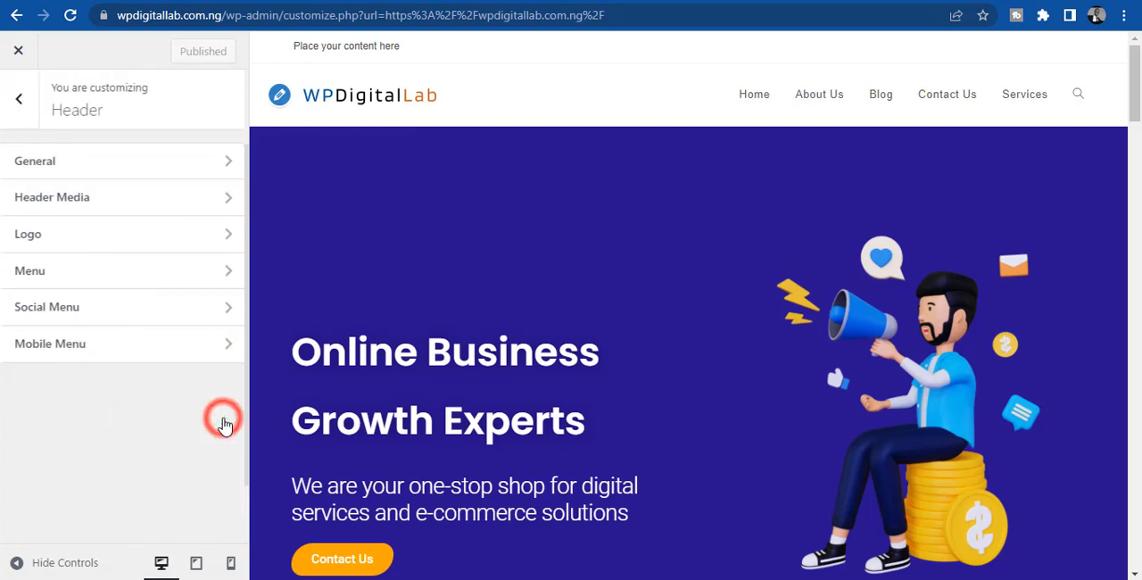
left_click(89, 267)
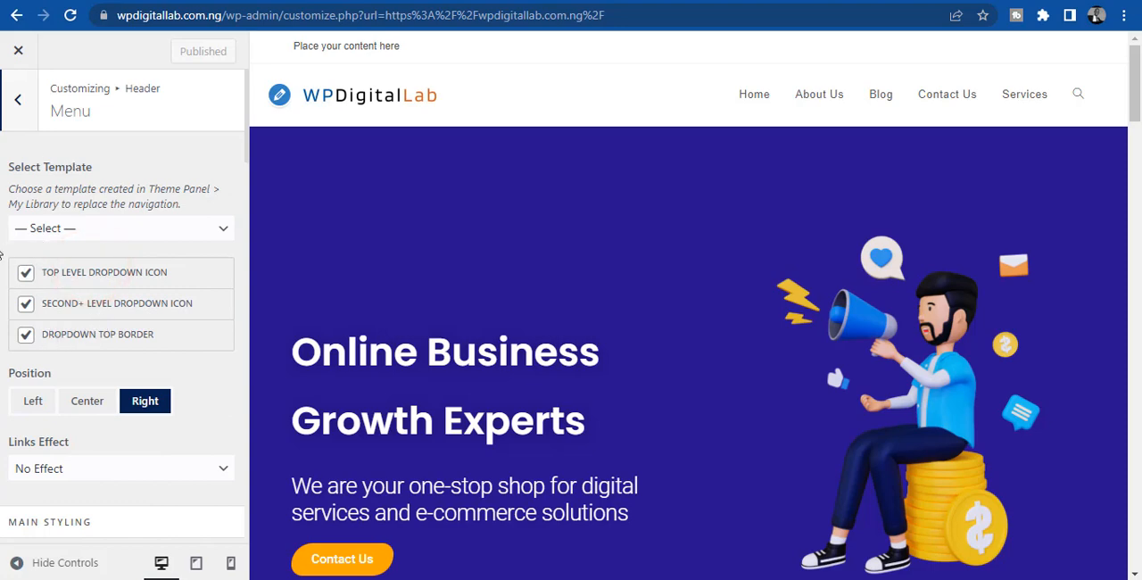
left_click(66, 227)
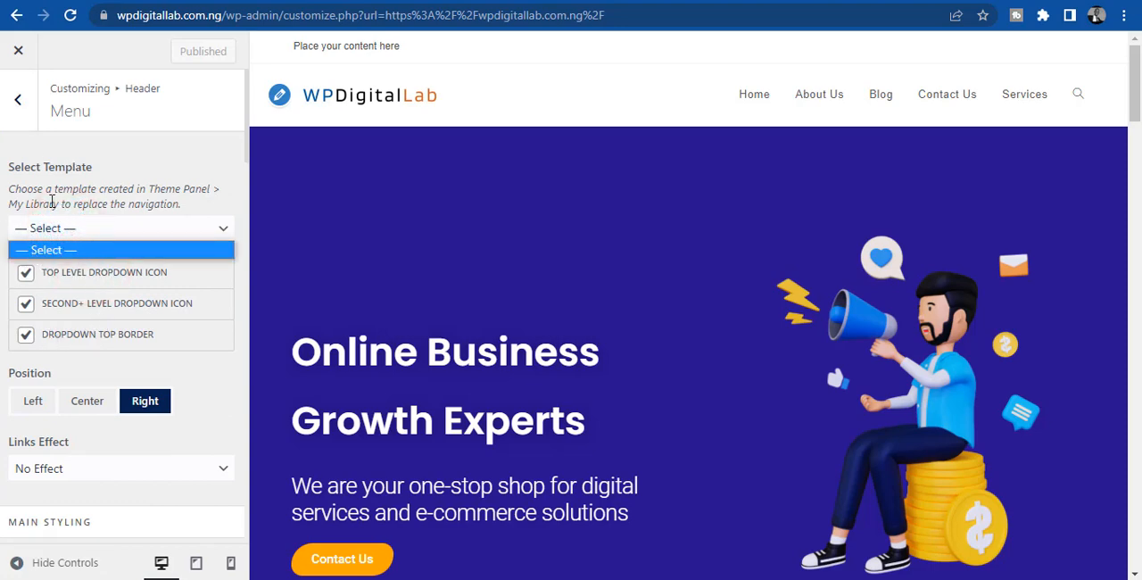
left_click(51, 201)
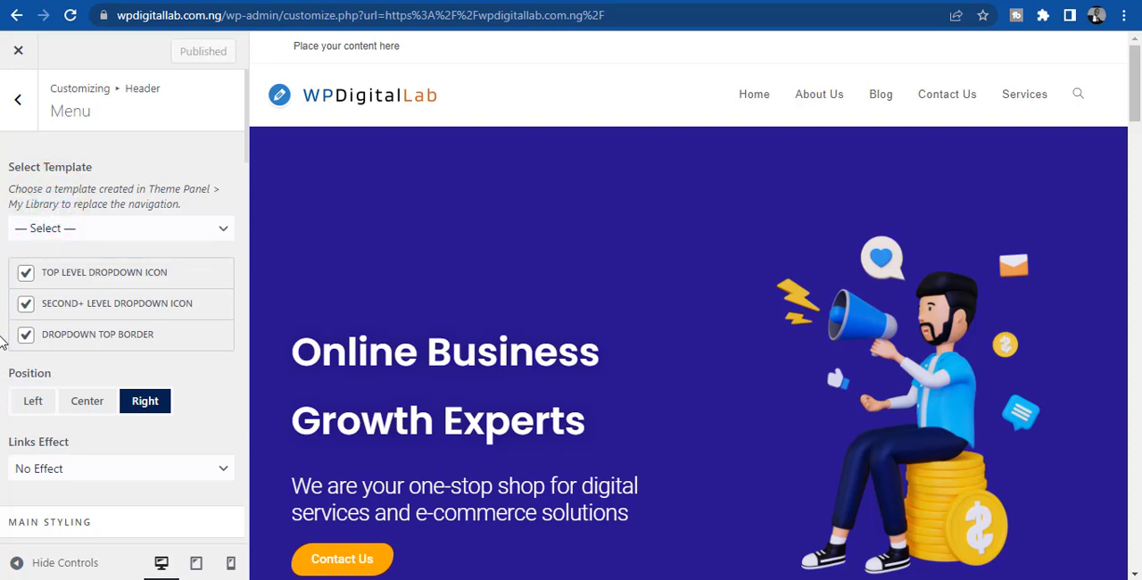
- Try the Center and Left positions for the header menu, and return the position to Right
scroll(3, 342, "down", 2)
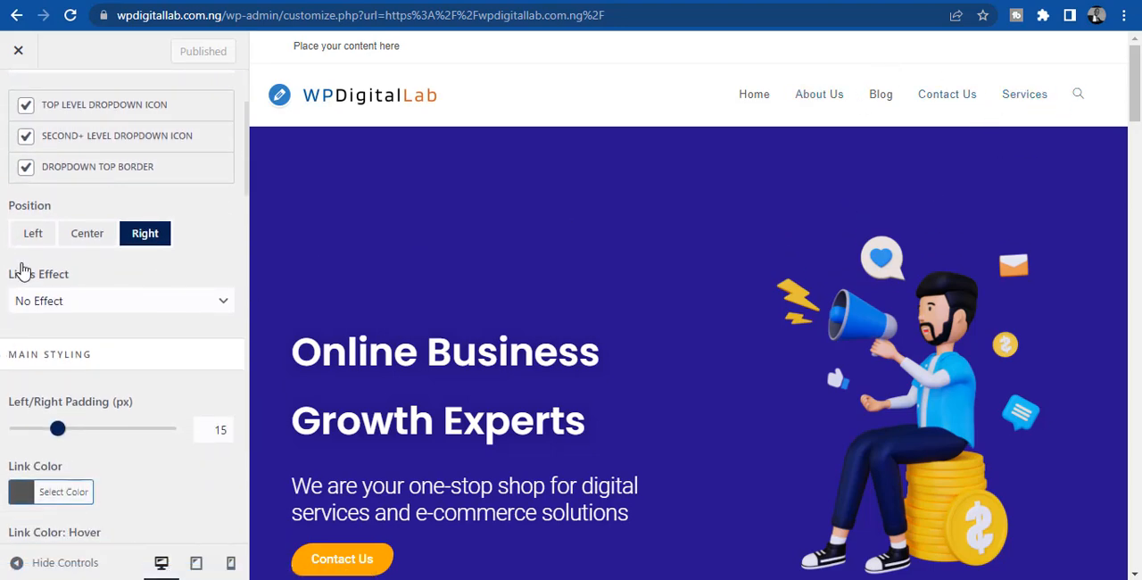
left_click(76, 235)
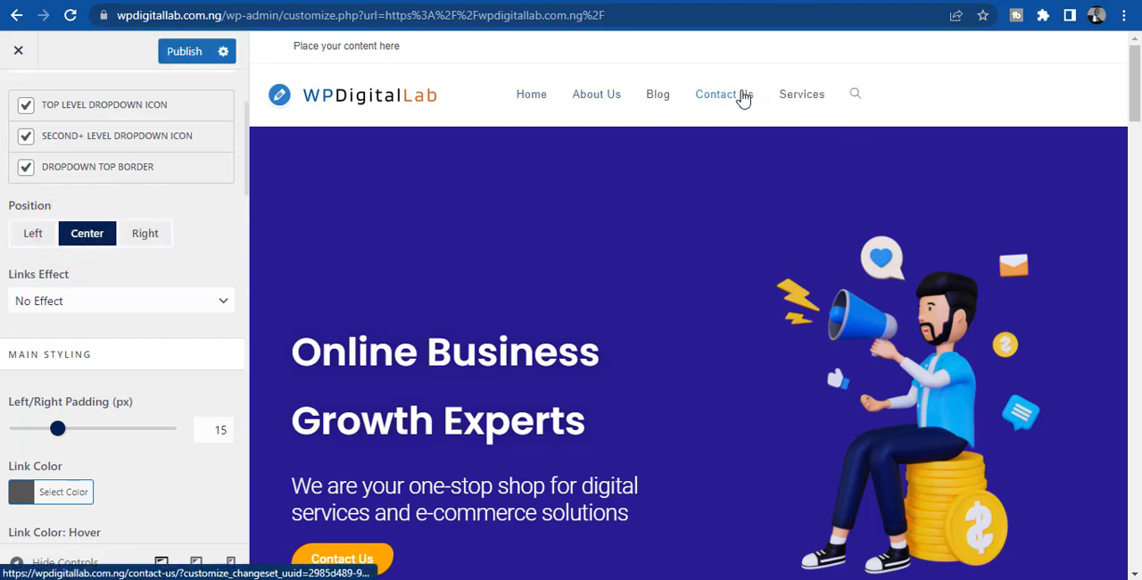
left_click(31, 234)
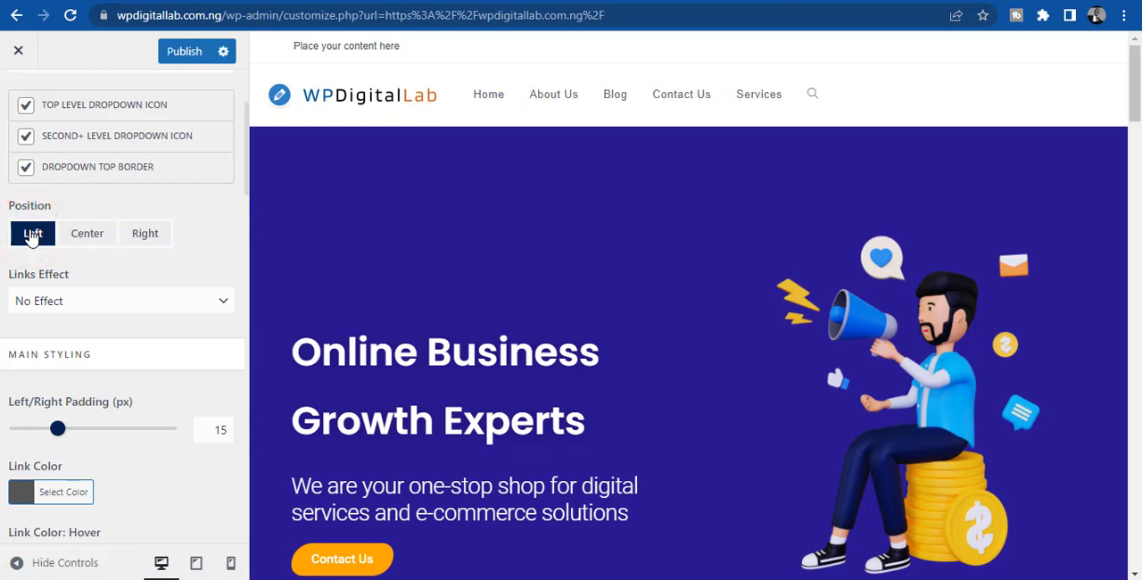
left_click(163, 241)
- Try the Circular Reveal links effect for the header menu and preview it on the menu items
left_click(76, 302)
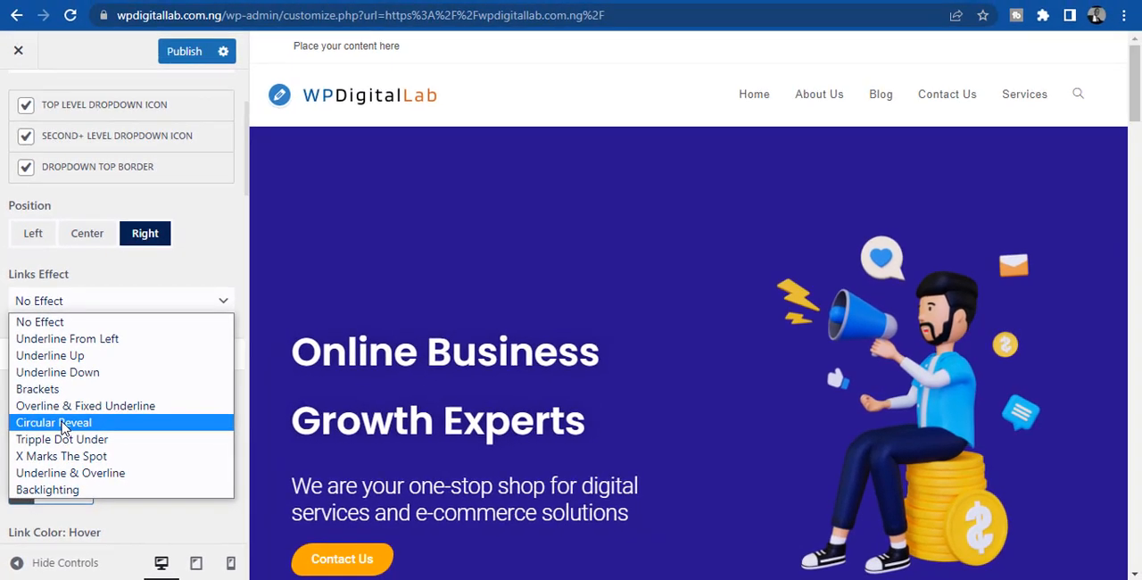
left_click(92, 413)
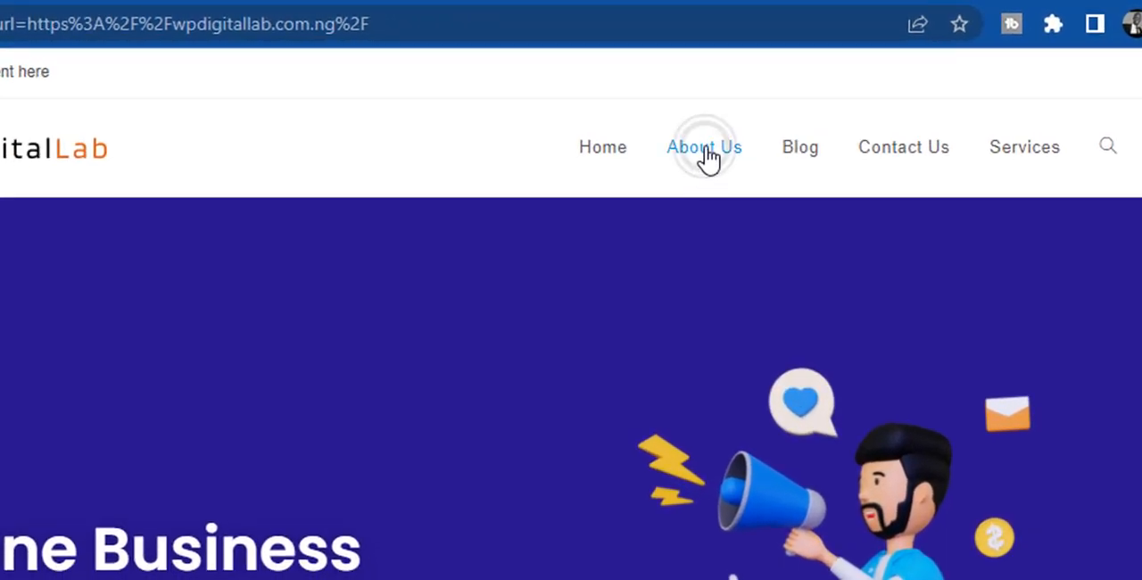
left_click(895, 157)
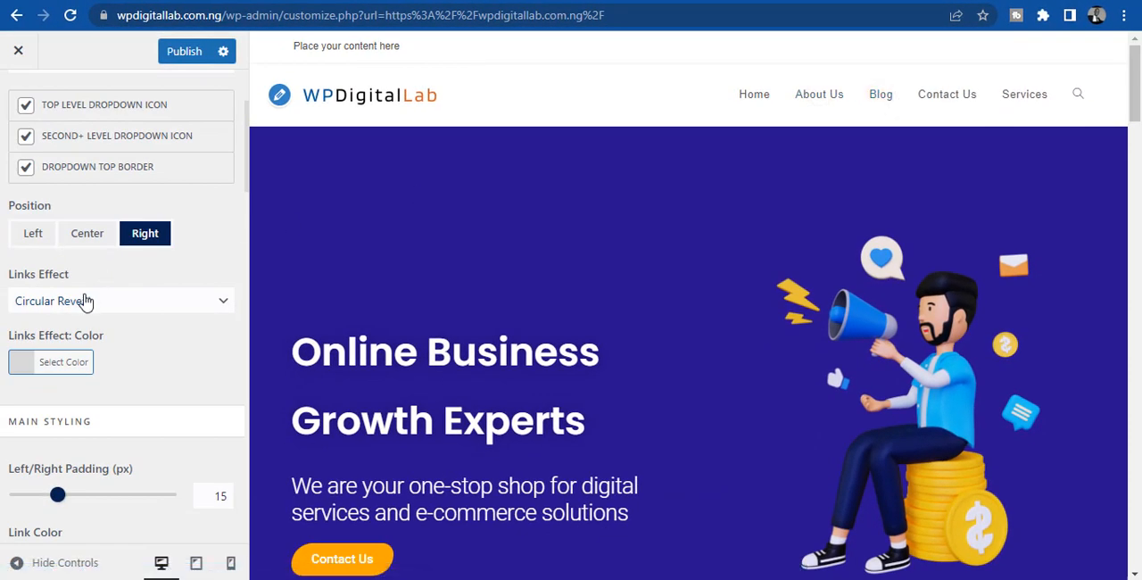
- Compare the Backlighting and Brackets links effects in the header menu preview and set the effect to Backlighting
left_click(82, 300)
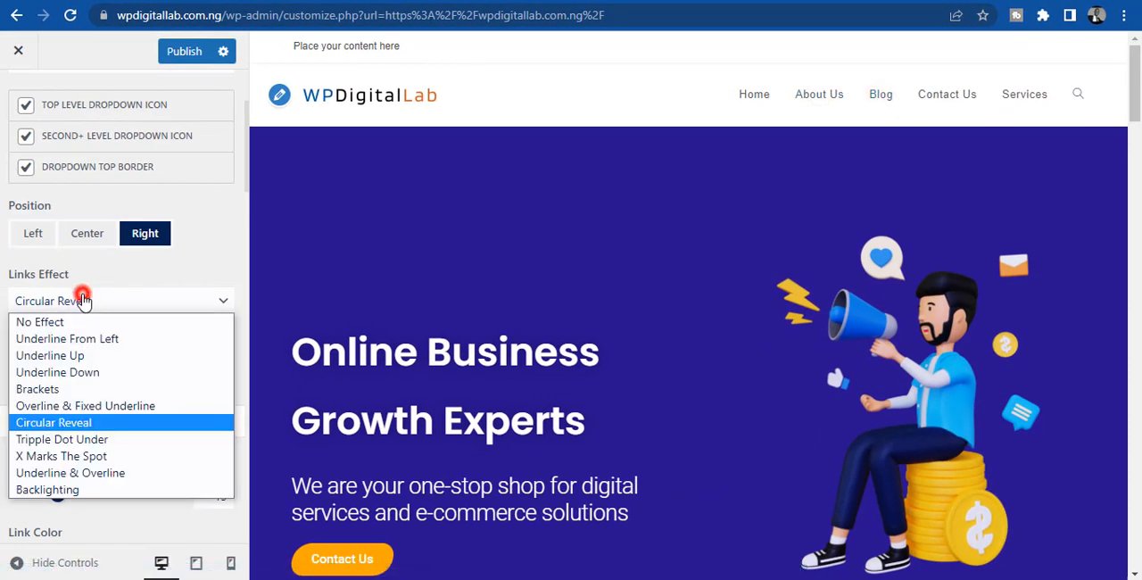
left_click(57, 490)
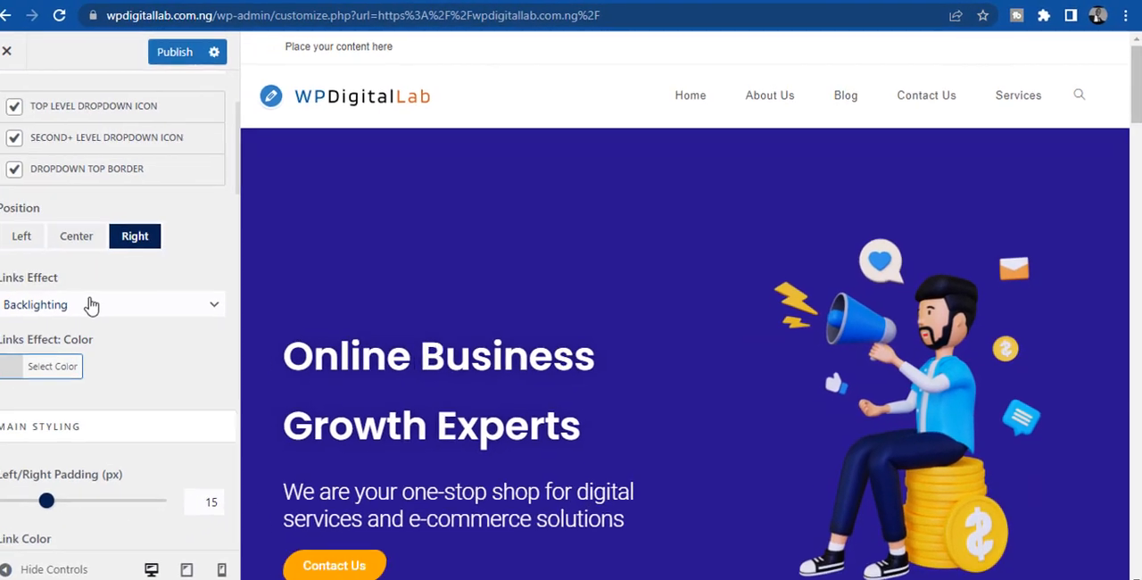
left_click(91, 305)
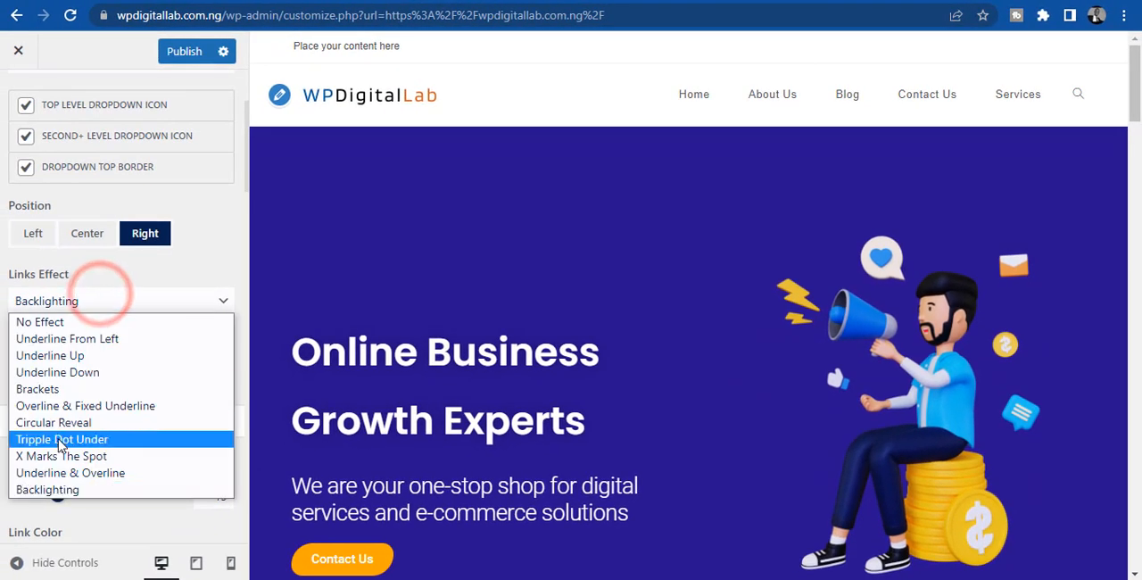
left_click(51, 390)
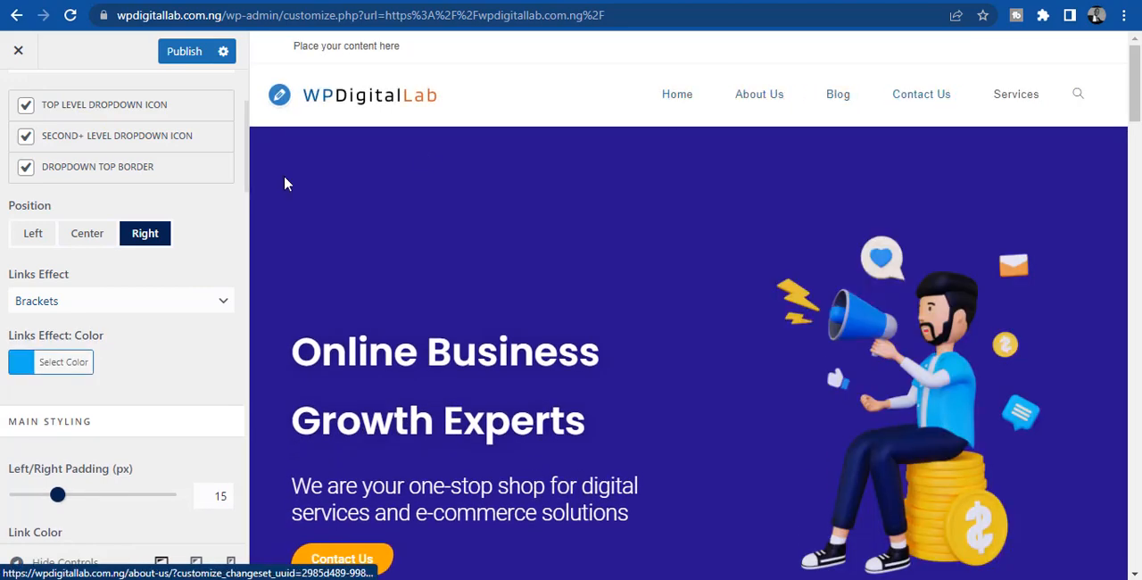
left_click(58, 306)
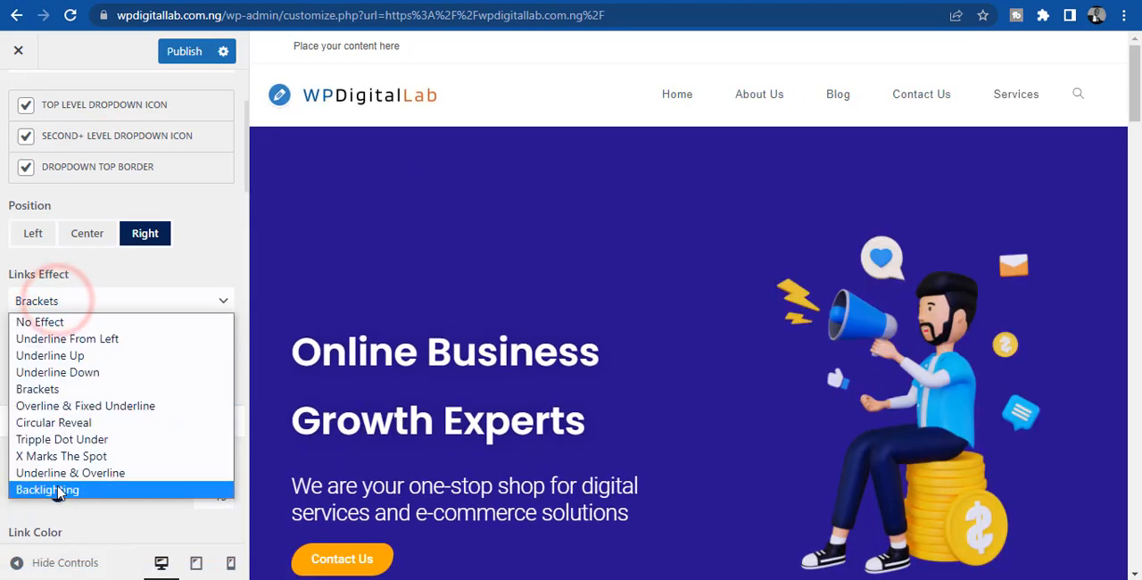
left_click(56, 486)
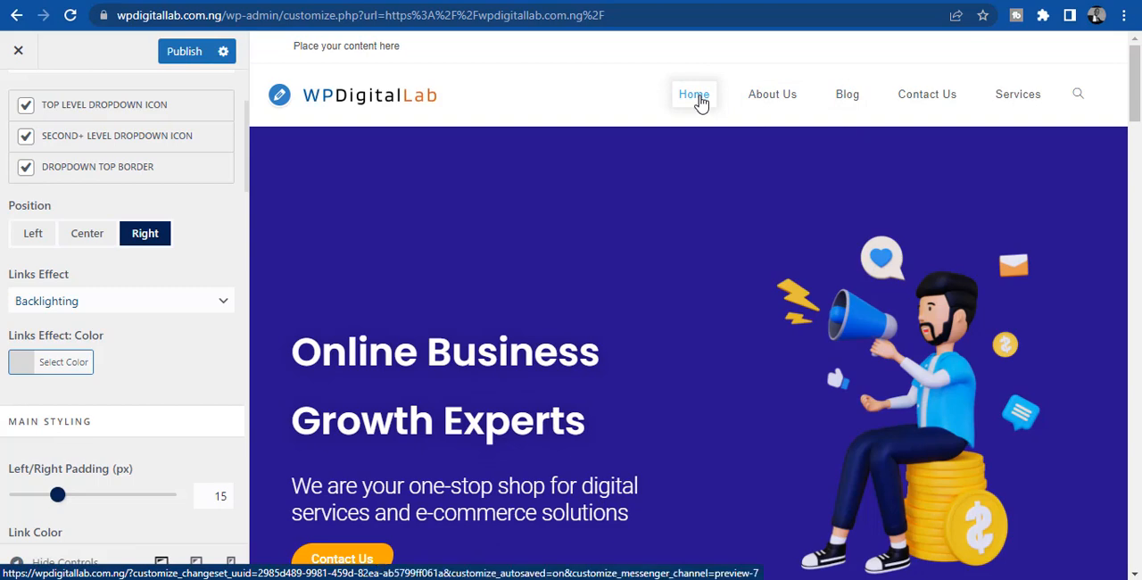
- Set the Backlighting links effect color to the preset blue #1e73be after trying the yellow swatch
left_click(22, 365)
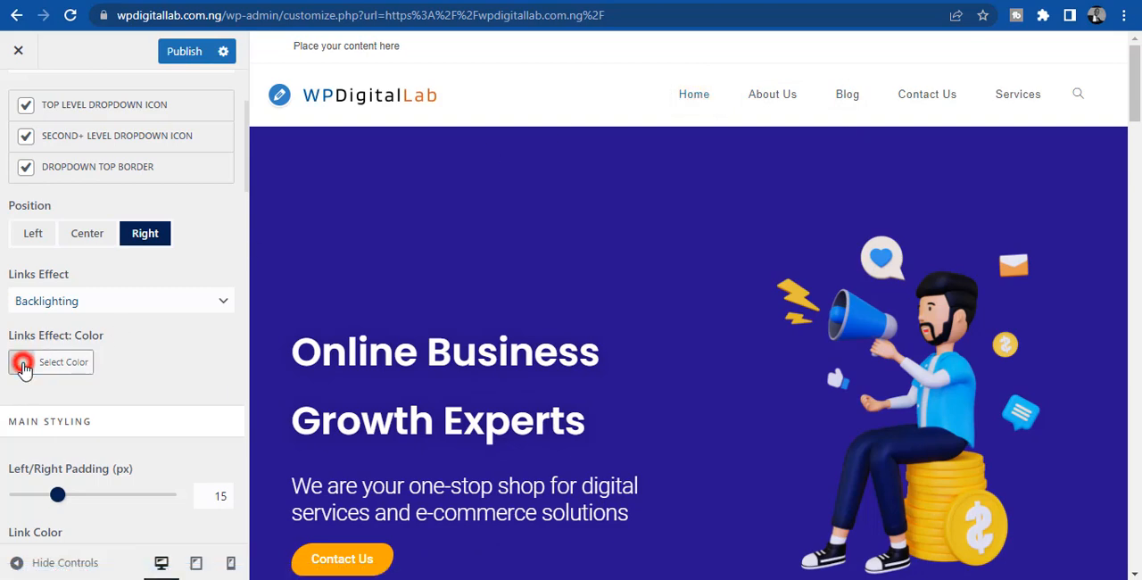
left_click(195, 339)
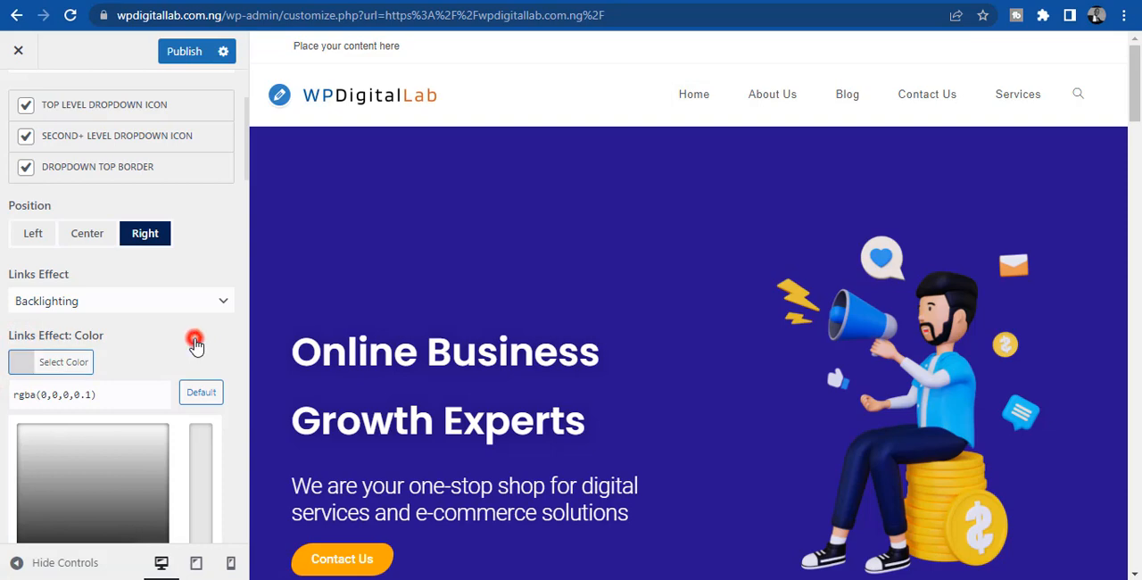
left_click(23, 363)
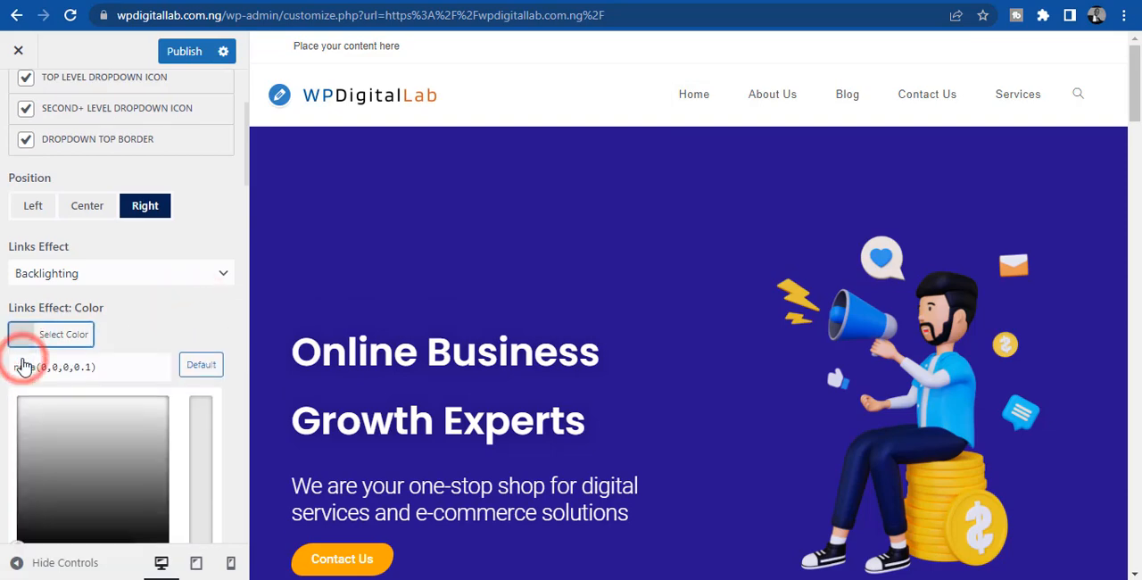
scroll(22, 365, "down", 2)
left_click(103, 386)
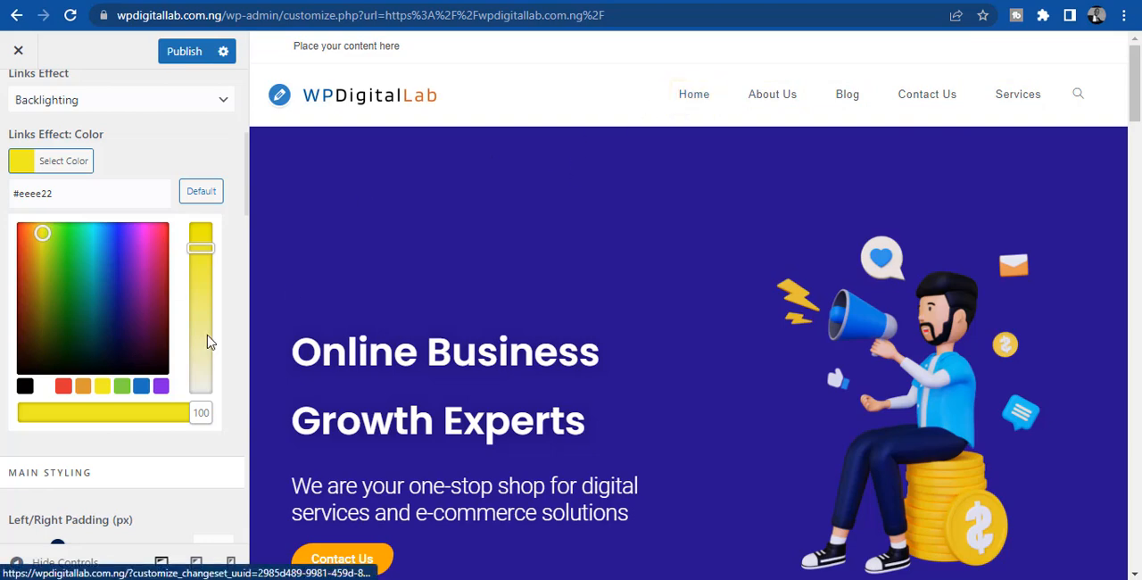
left_click(142, 390)
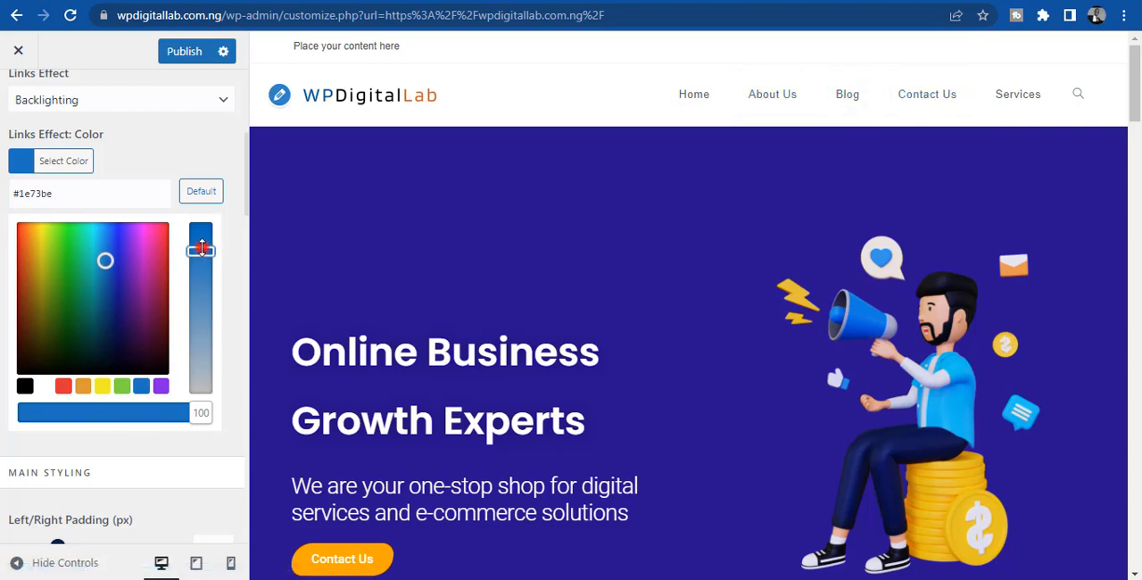
- Adjust the links effect blue to #136cbf and lower its opacity to 22
mouse_move(201, 248)
left_mouse_down()
mouse_move(198, 322)
mouse_move(200, 239)
left_mouse_up()
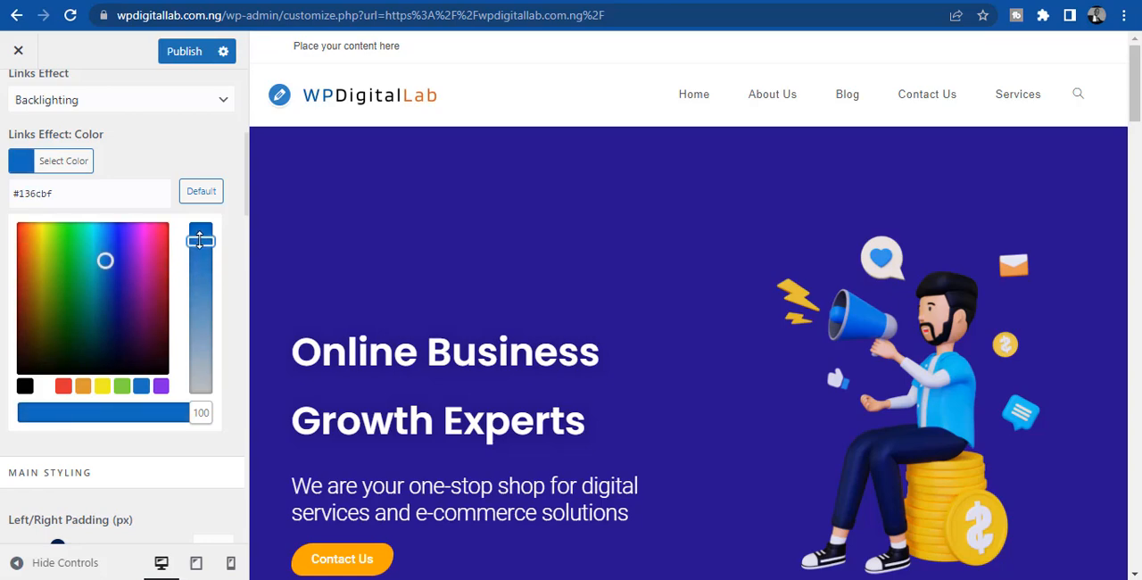
left_click_drag(198, 411, 62, 411)
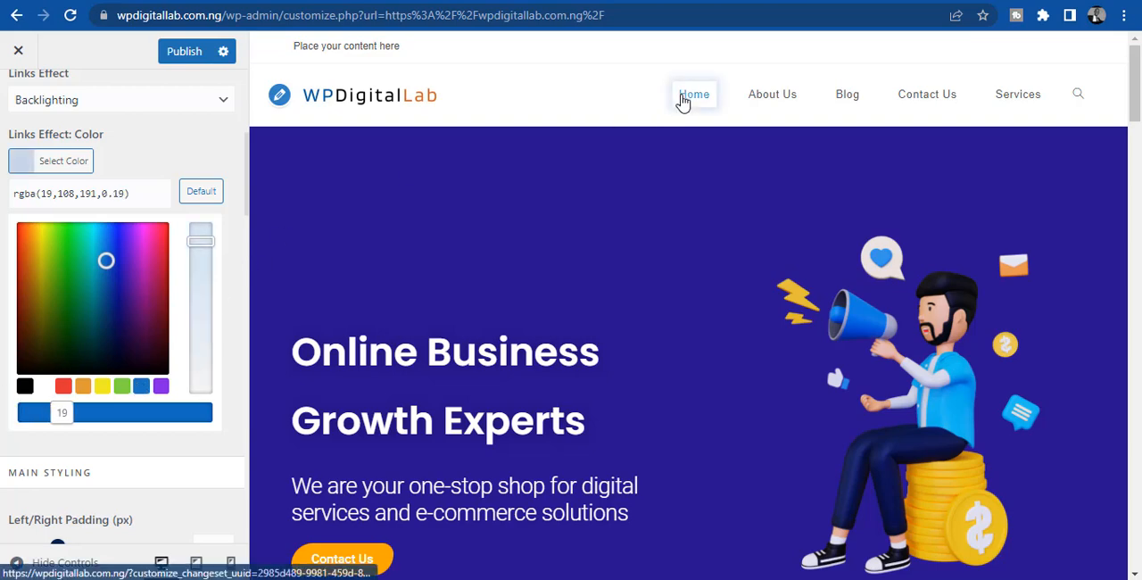
mouse_move(59, 413)
left_mouse_down()
mouse_move(209, 411)
mouse_move(4, 450)
mouse_move(47, 437)
mouse_move(53, 411)
mouse_move(66, 411)
left_mouse_up()
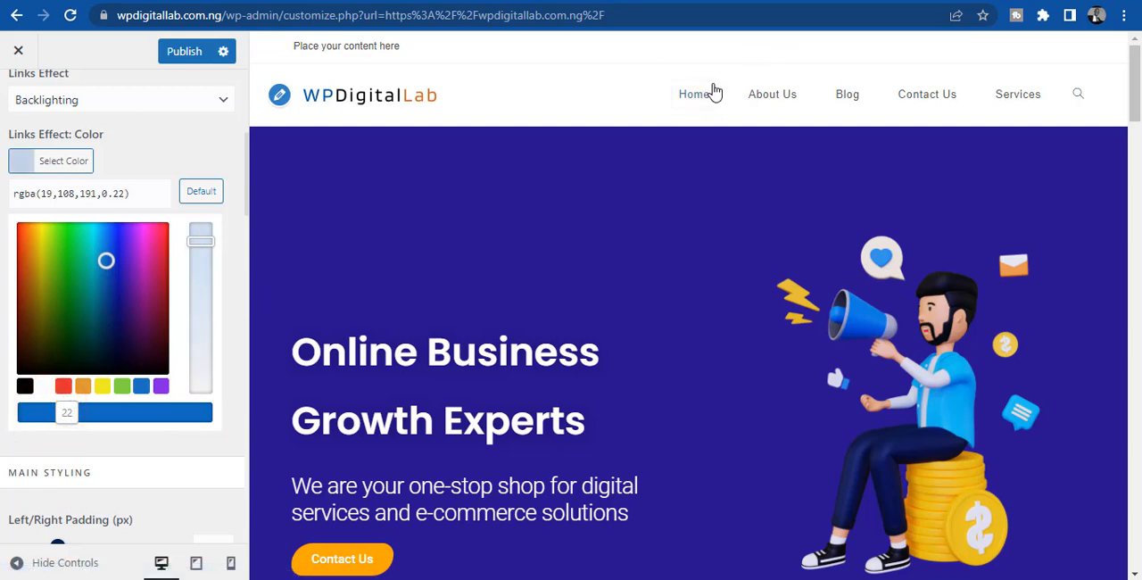
left_click(2, 362)
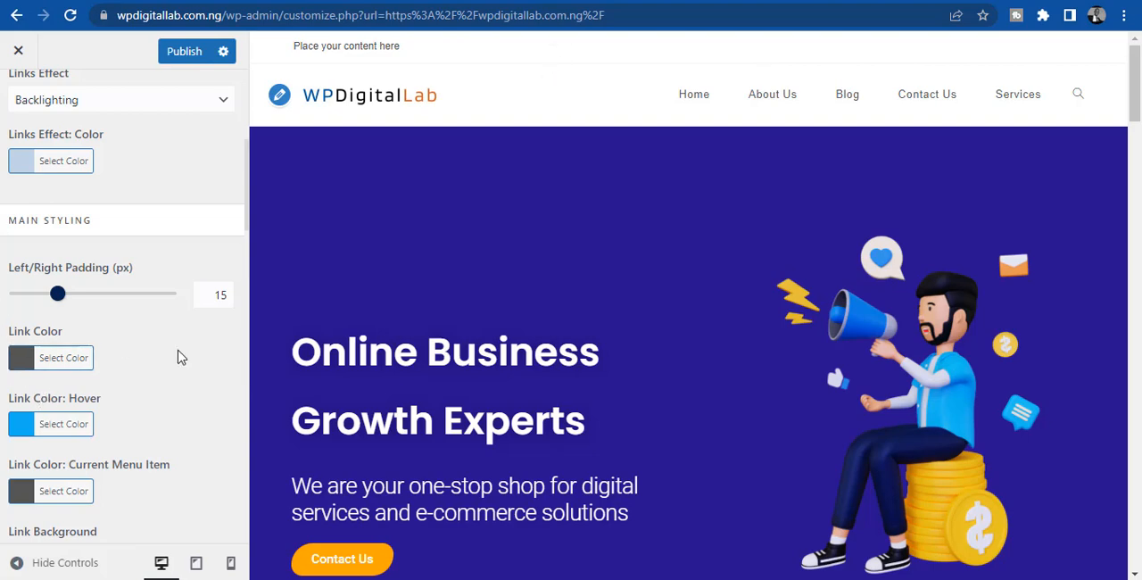
- Look through the main and dropdown styling options of the header menu and set the main link color to purple #8224e3
scroll(4, 419, "down", 1)
scroll(4, 429, "down", 2)
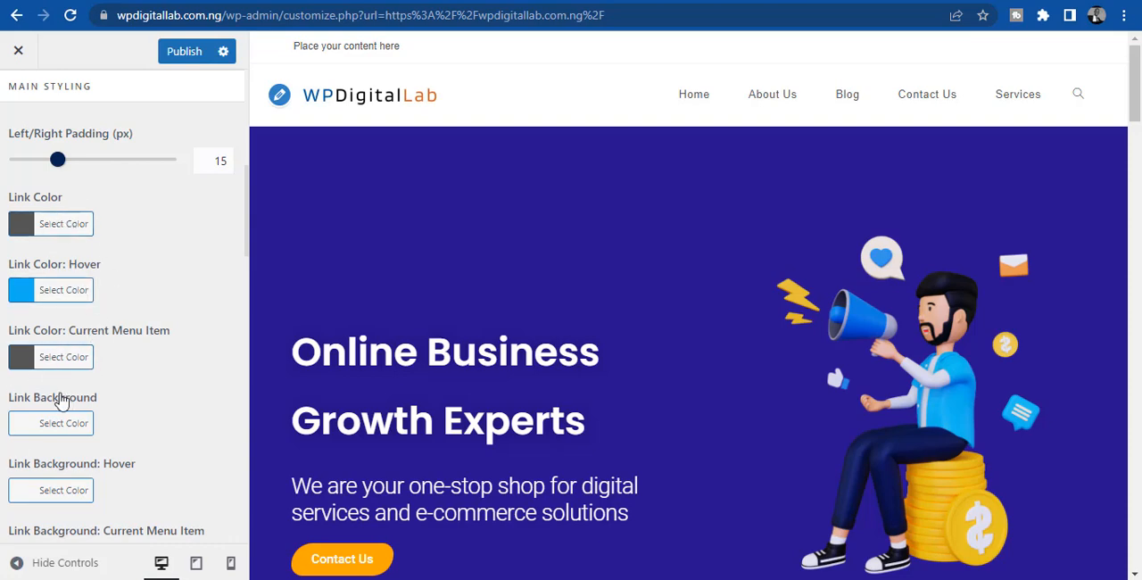
scroll(61, 401, "down", 5)
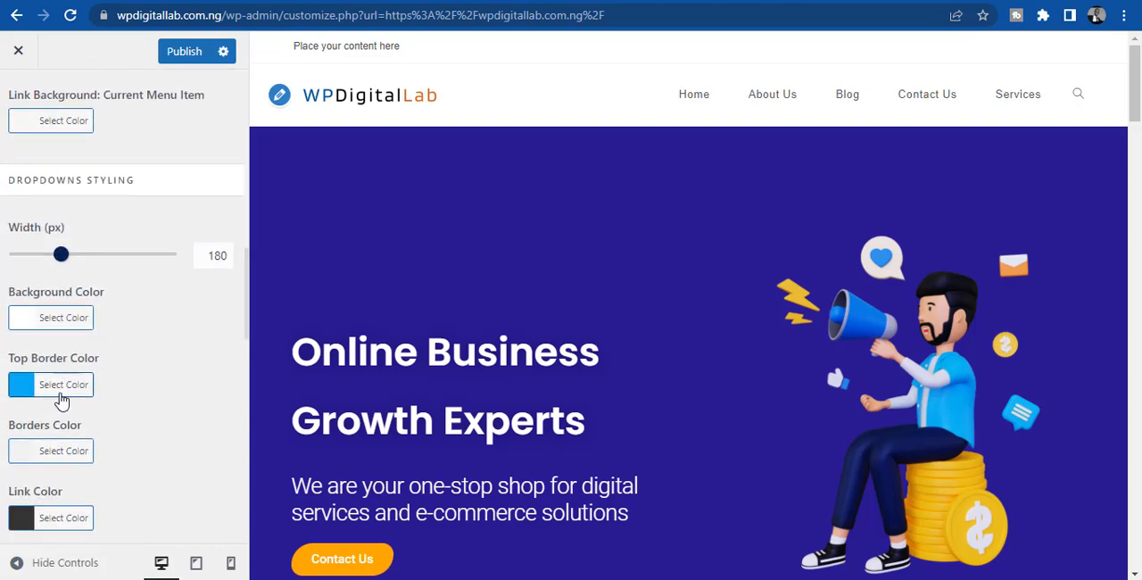
scroll(61, 402, "up", 4)
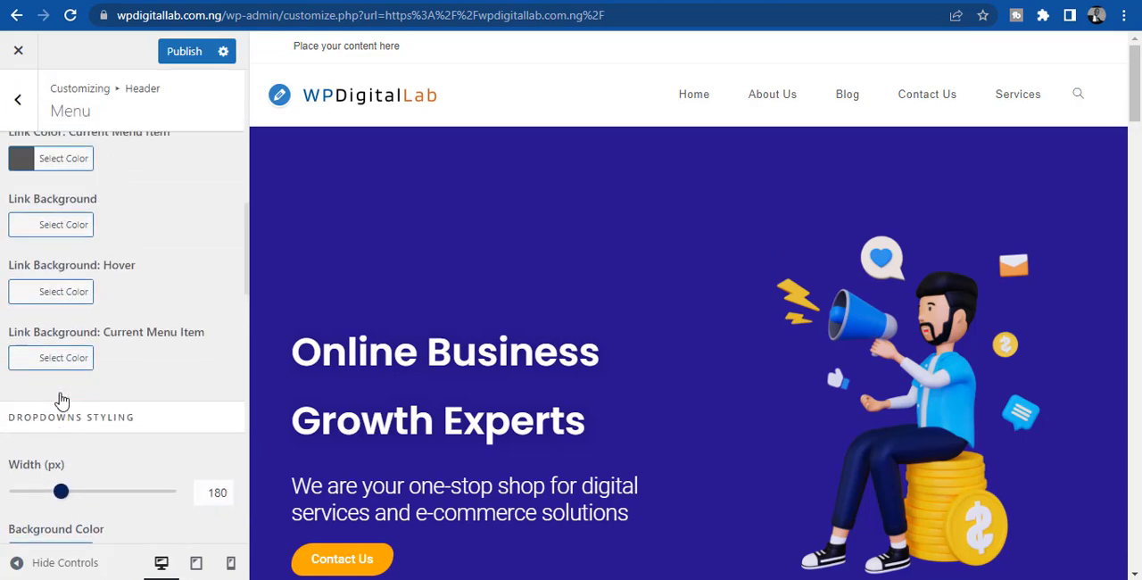
scroll(61, 401, "up", 3)
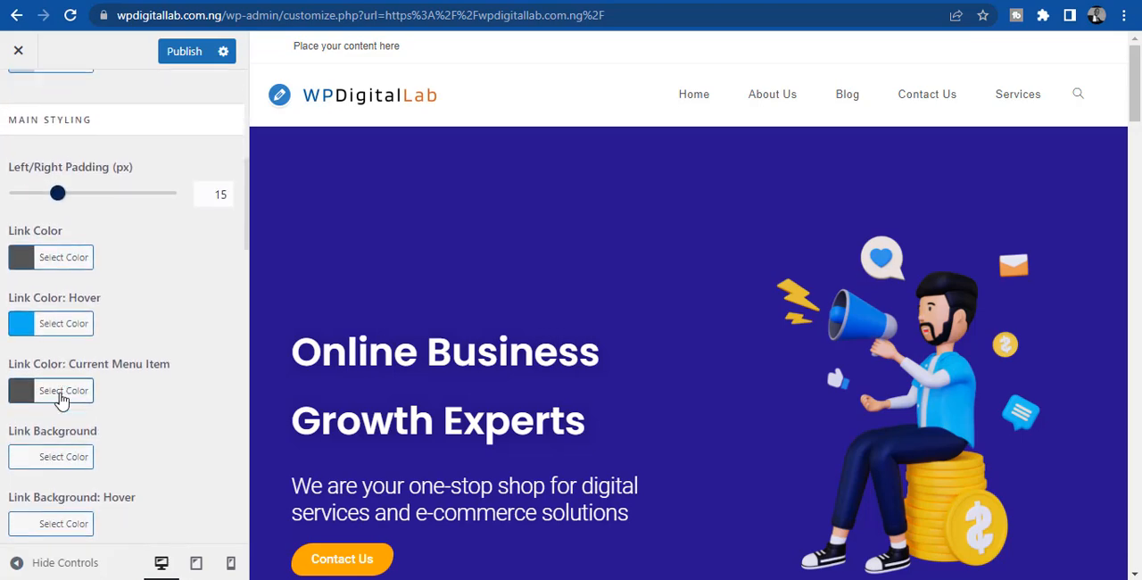
left_click(29, 261)
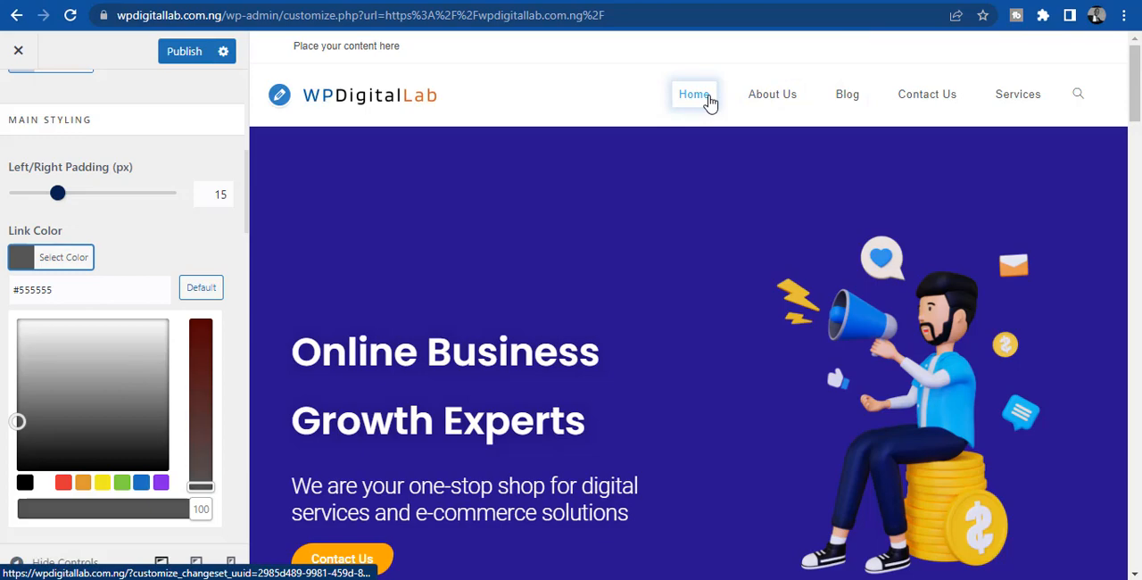
mouse_move(1133, 61)
left_mouse_down()
mouse_move(1135, 106)
mouse_move(1134, 36)
left_mouse_up()
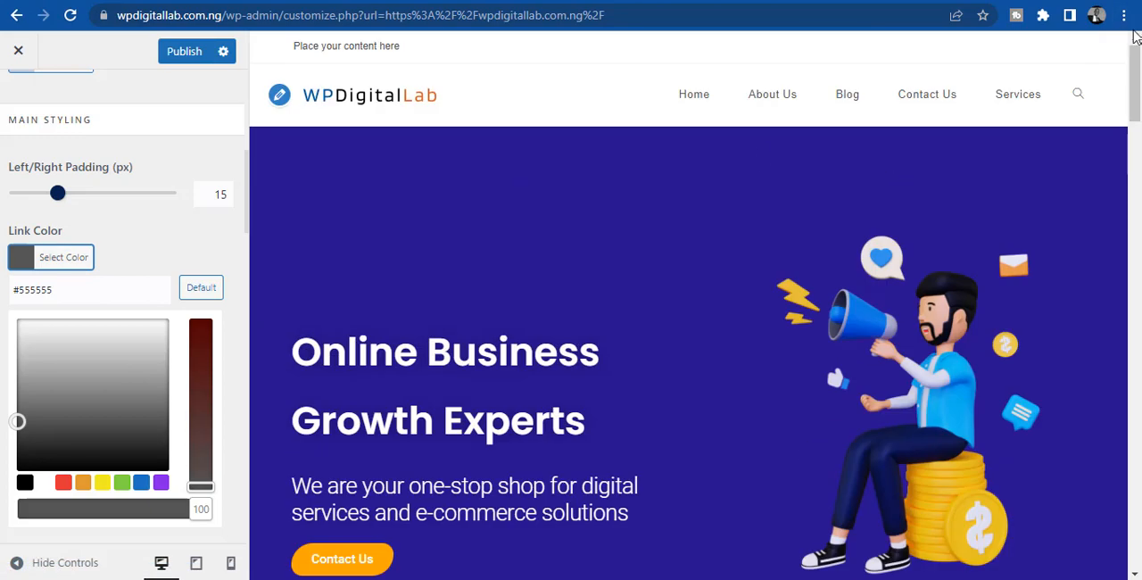
left_click(159, 483)
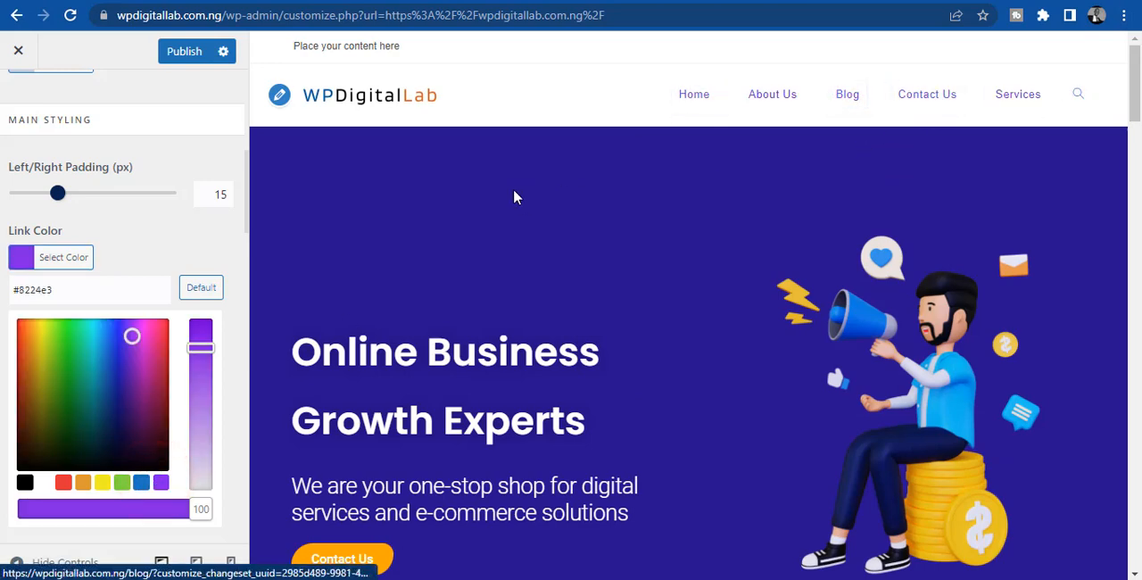
- Publish the header menu changes, check the live site in its own tab and return to the customizer
left_click(184, 51)
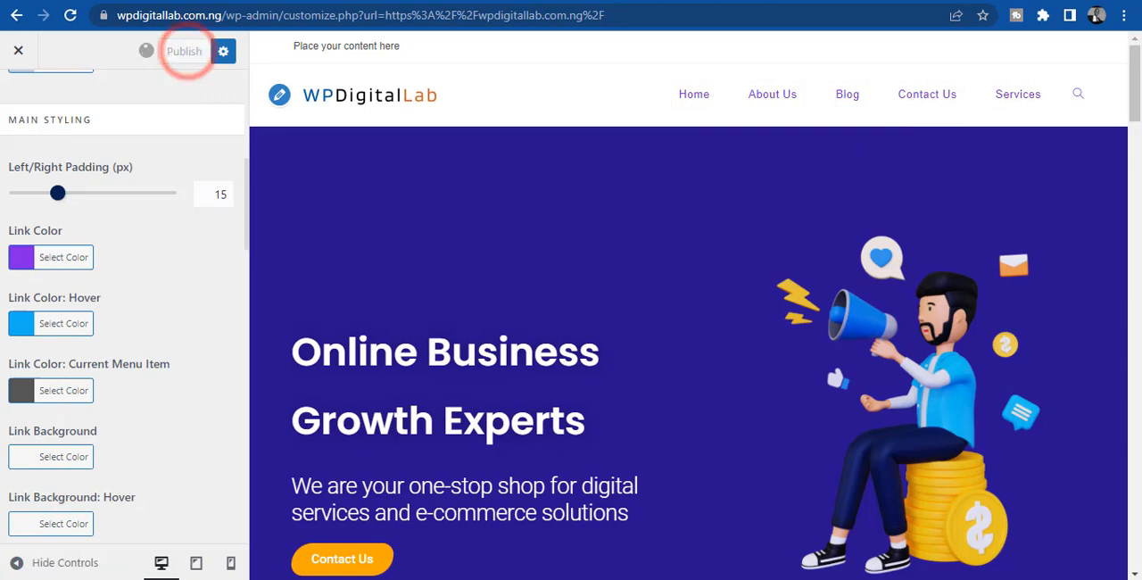
left_click(834, 1)
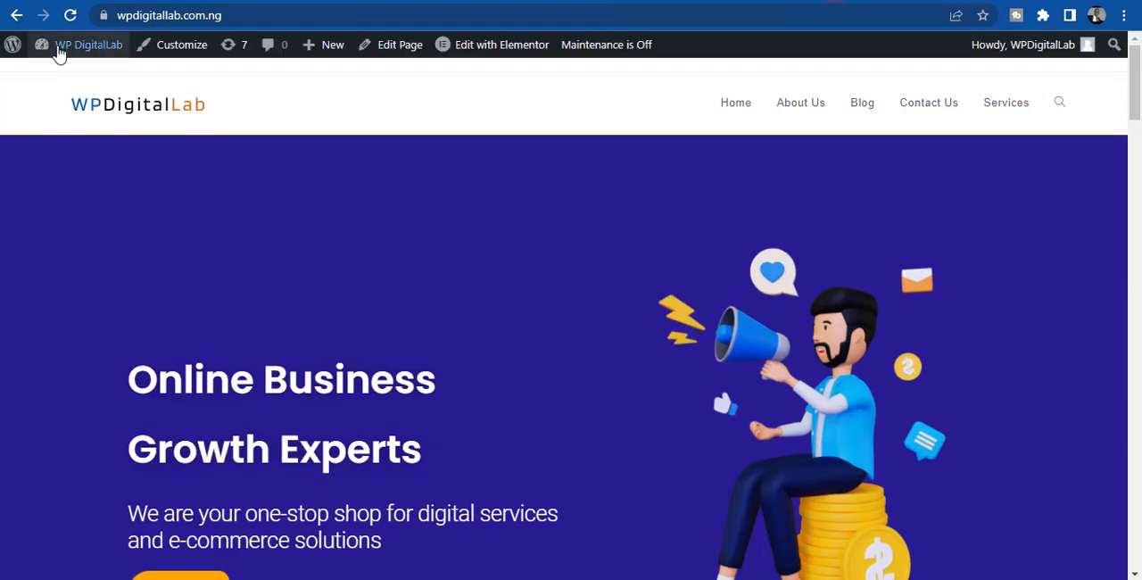
left_click(73, 13)
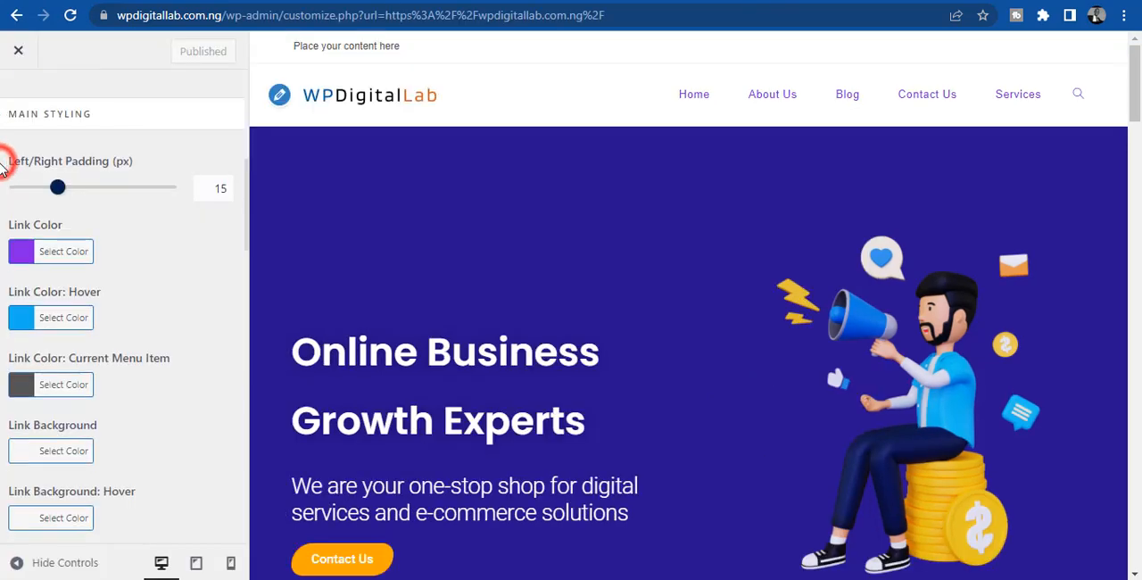
- Leave the header menu settings and check which sections the Top Bar settings offer for the strip above the header
scroll(3, 169, "down", 3)
scroll(3, 169, "up", 2)
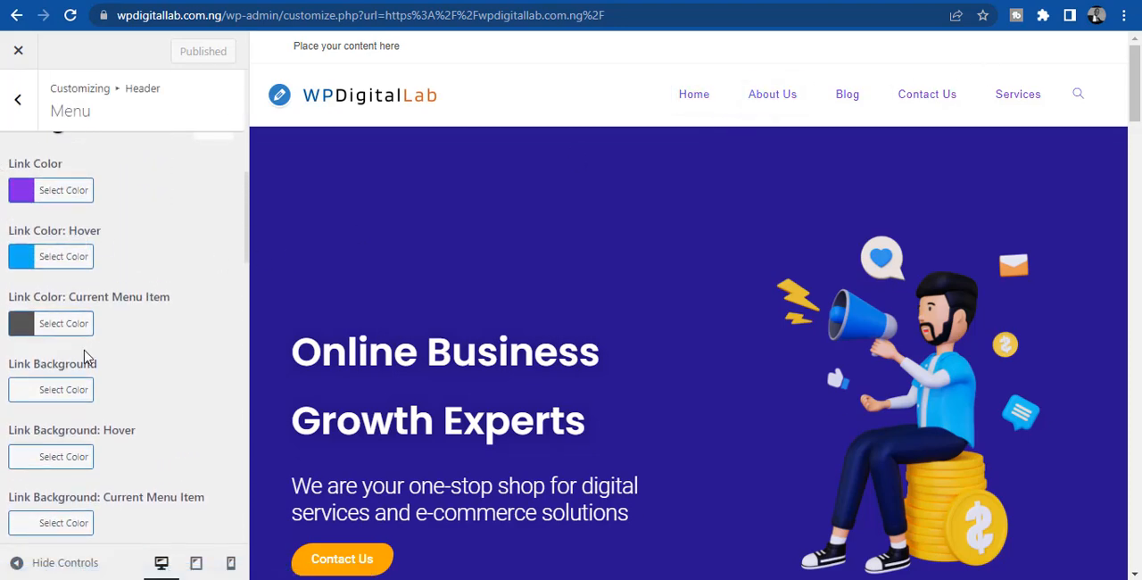
left_click(17, 100)
left_click(20, 102)
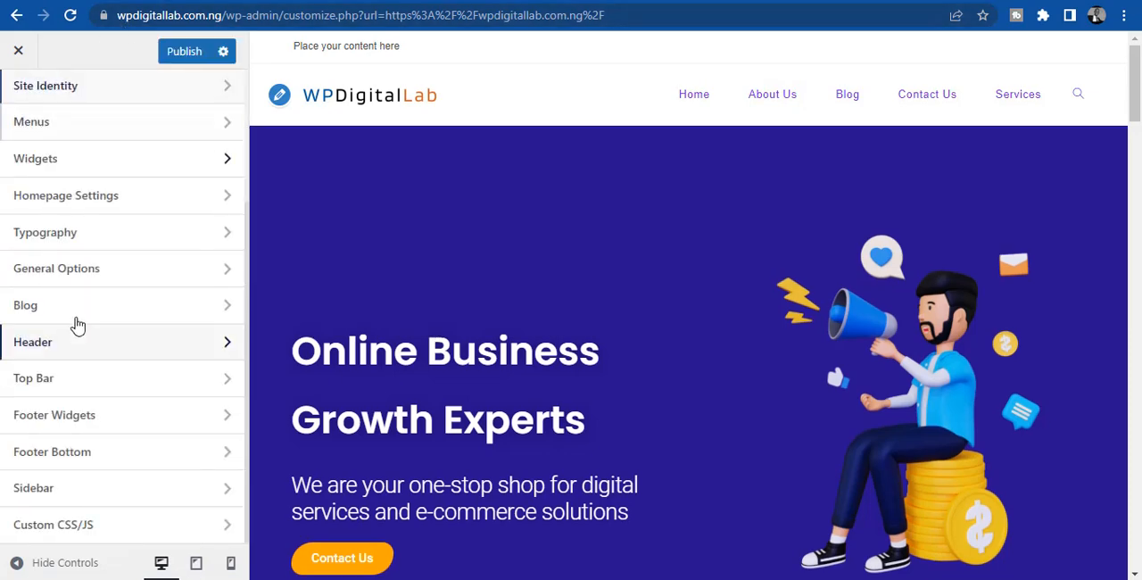
left_click(84, 377)
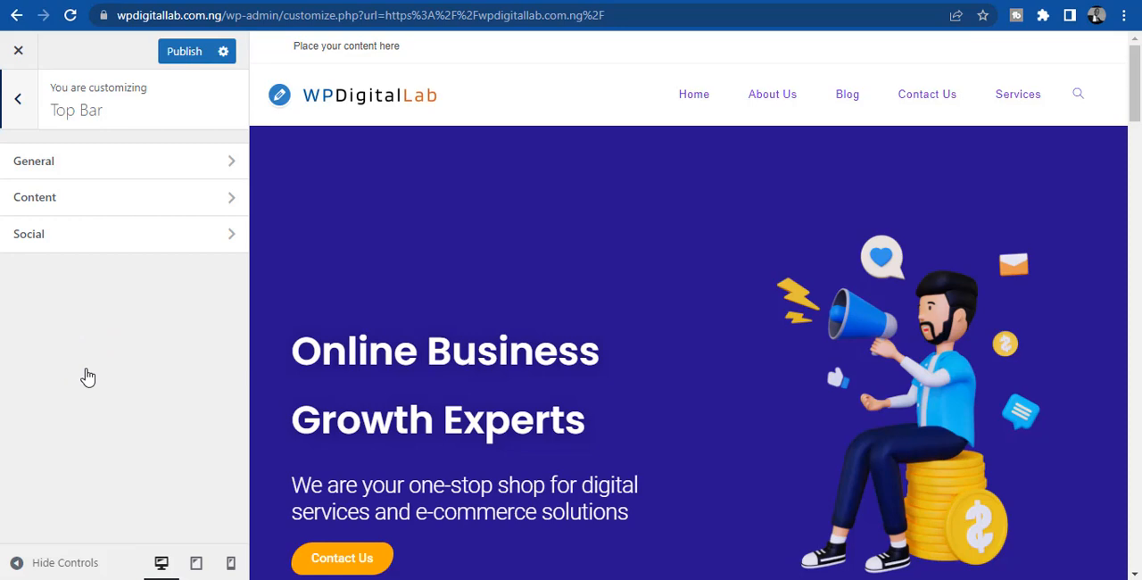
left_click(21, 105)
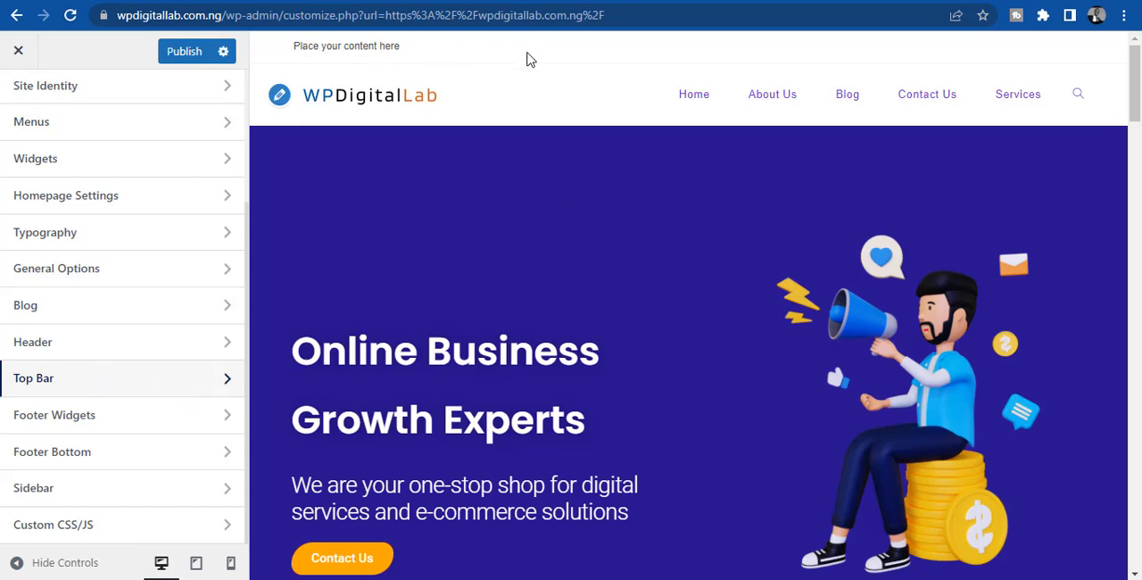
left_click(324, 45)
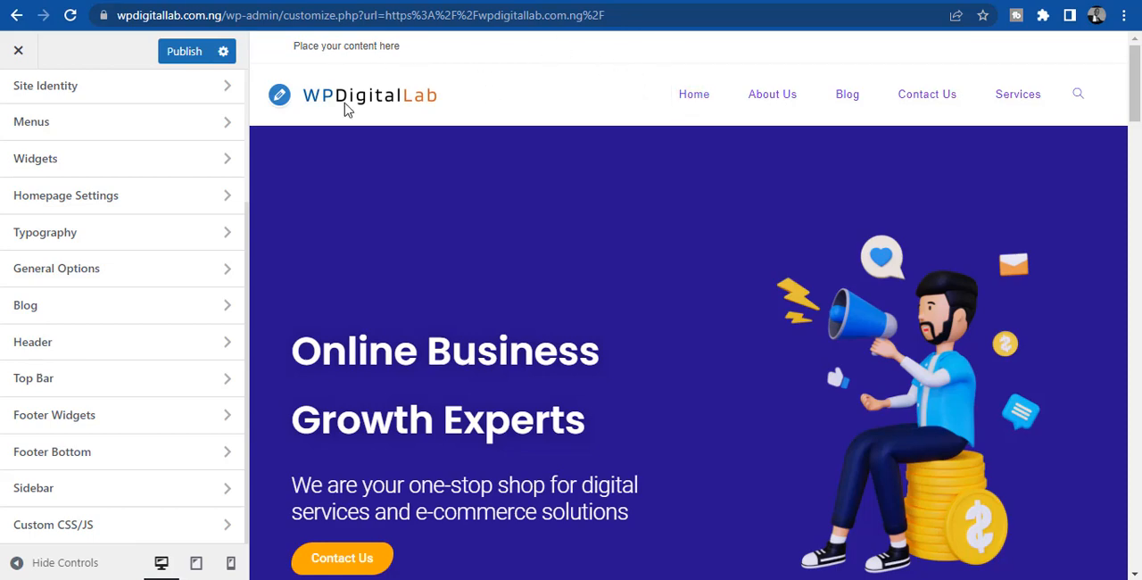
- Disable the top bar in its General settings and publish the change
left_click(68, 379)
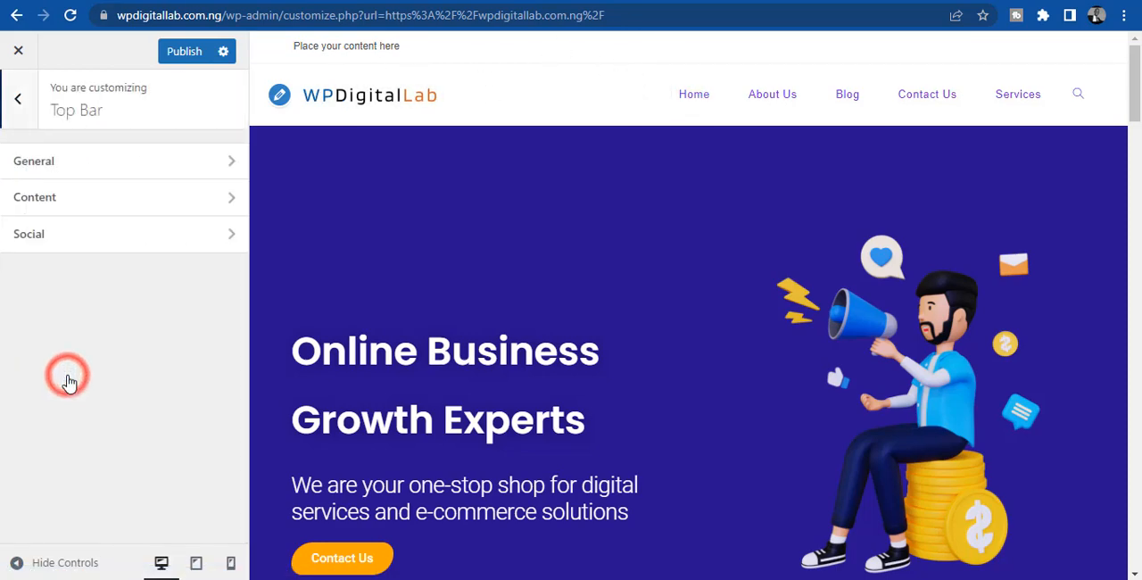
left_click(59, 158)
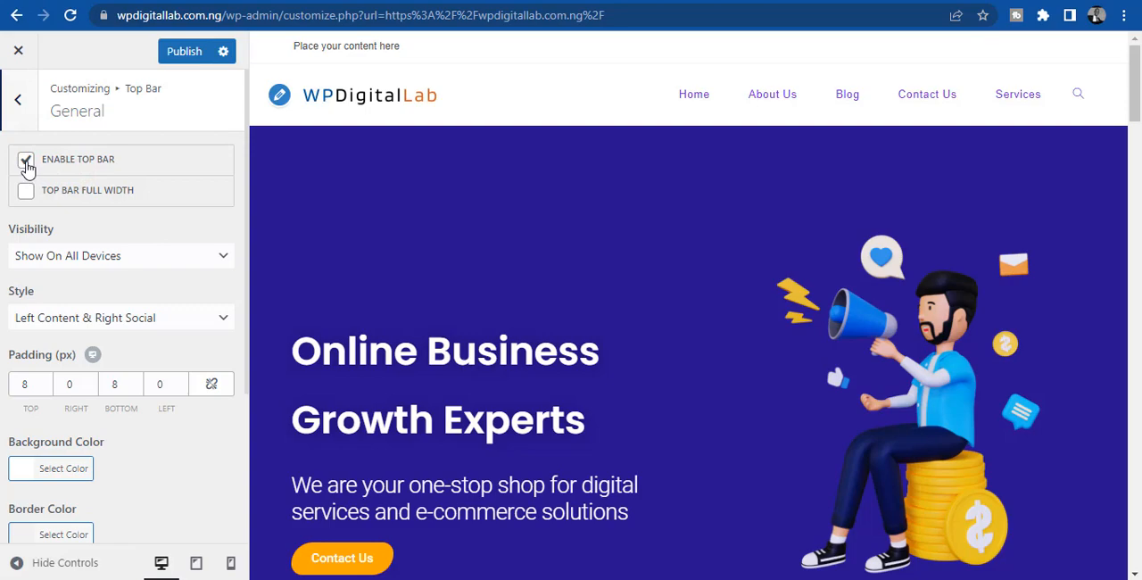
left_click(25, 162)
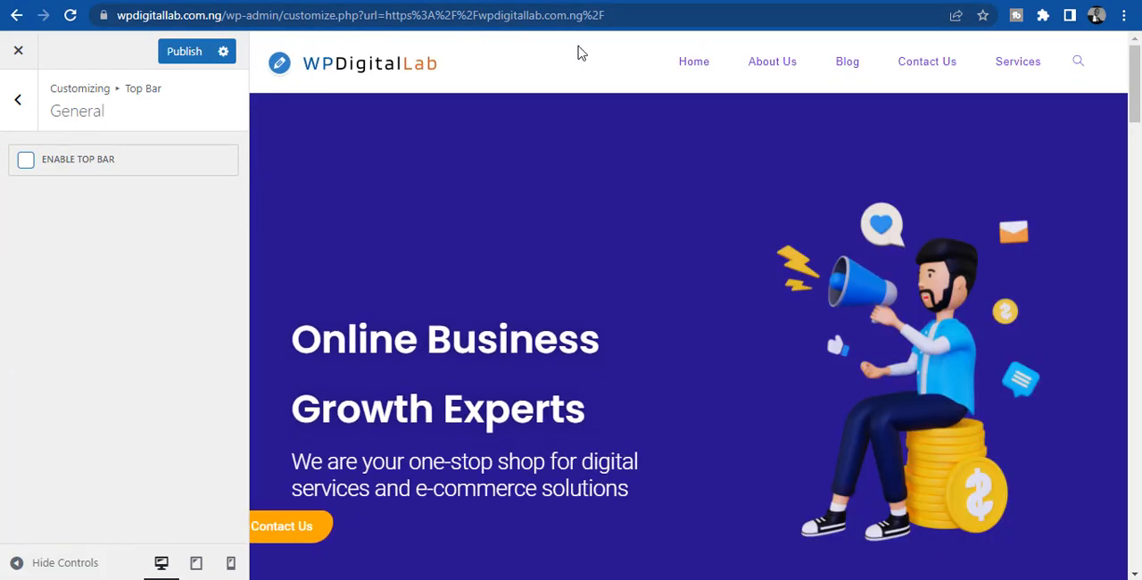
left_click(178, 55)
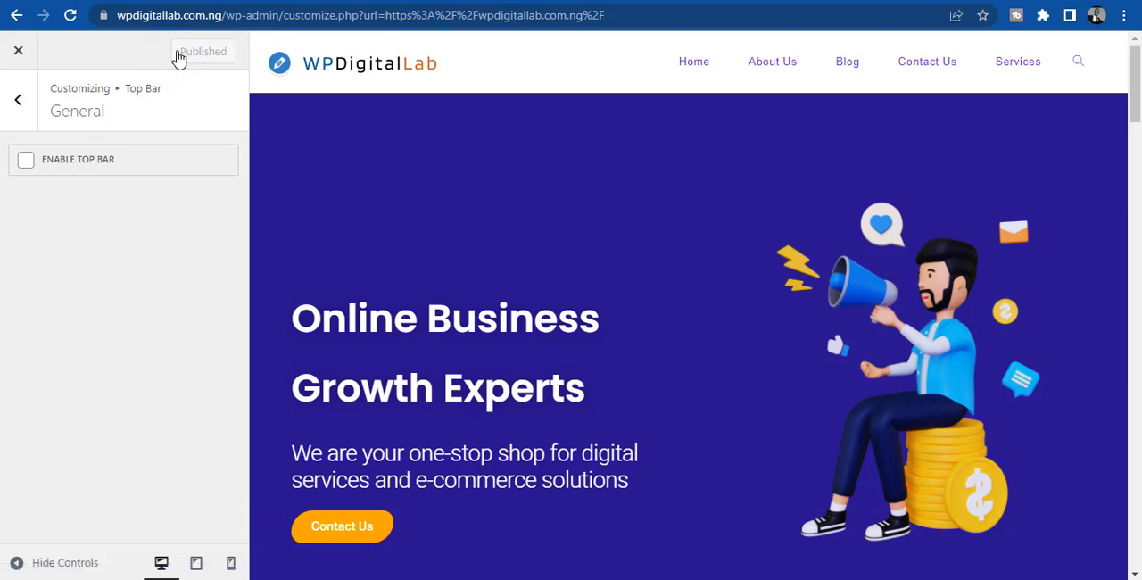
- Leave the Top Bar settings and open the Typography settings for the Main Menu
left_click(20, 98)
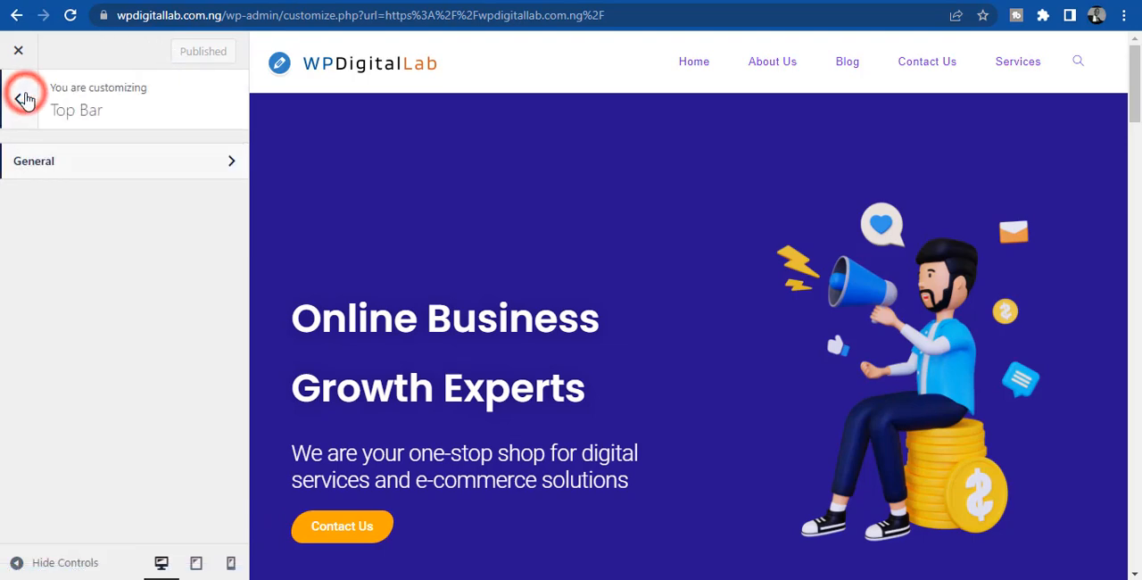
left_click(24, 99)
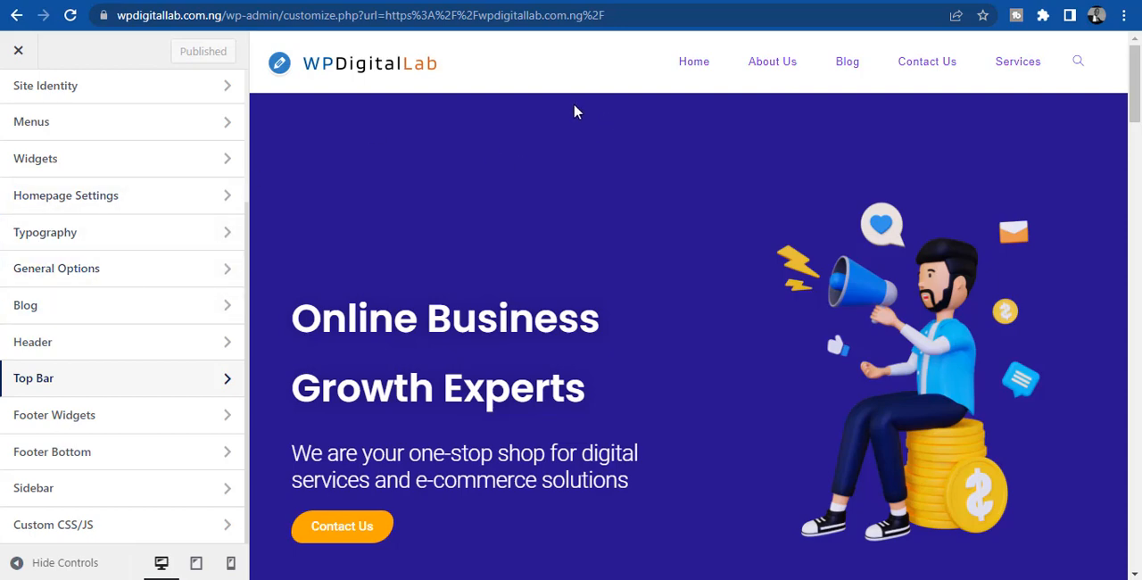
left_click(119, 250)
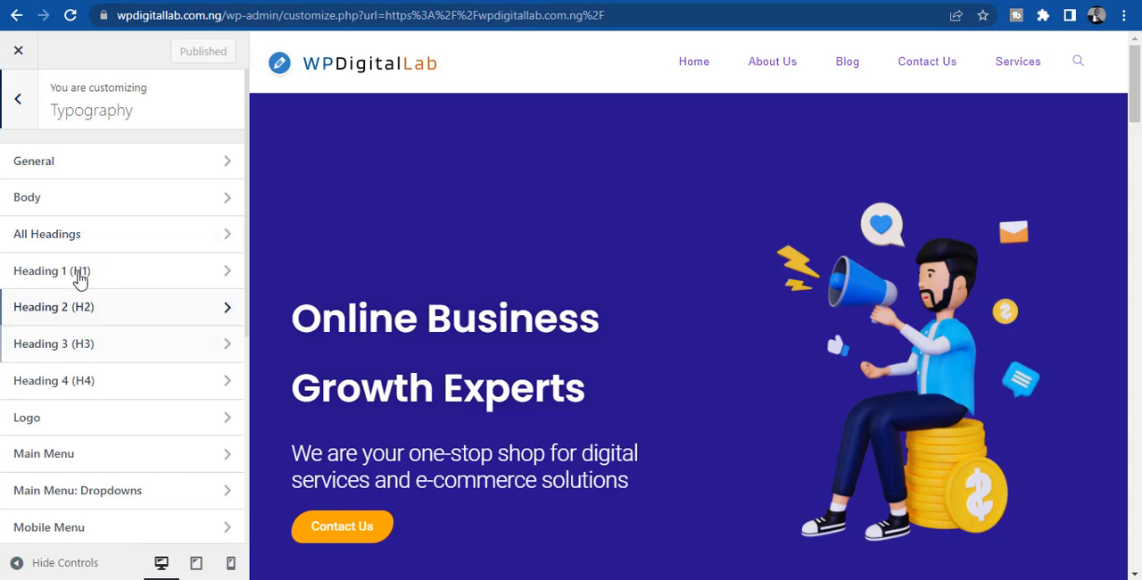
scroll(59, 293, "down", 3)
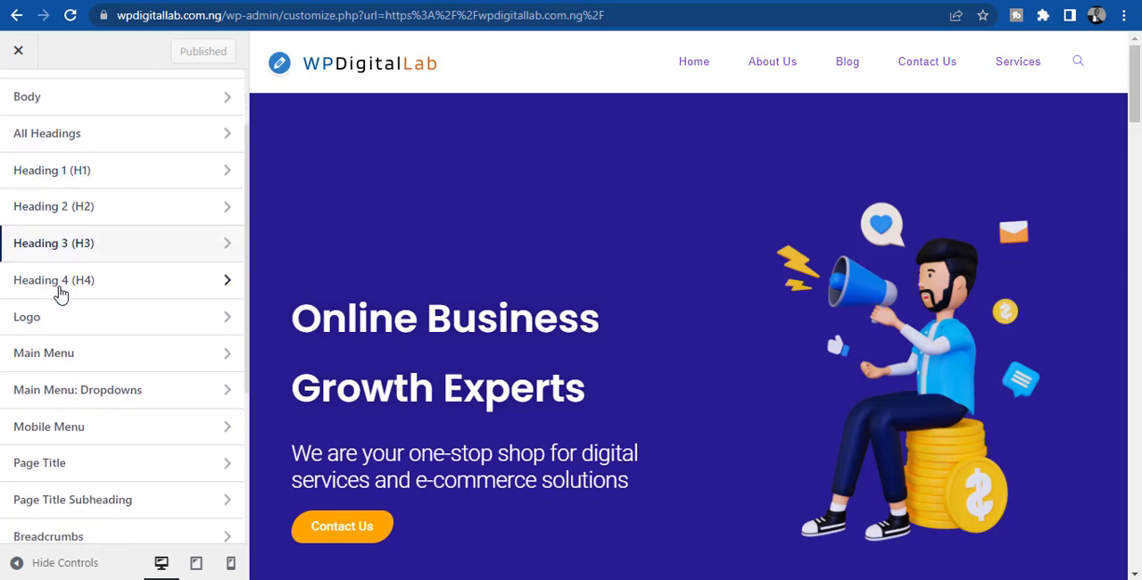
scroll(59, 292, "down", 2)
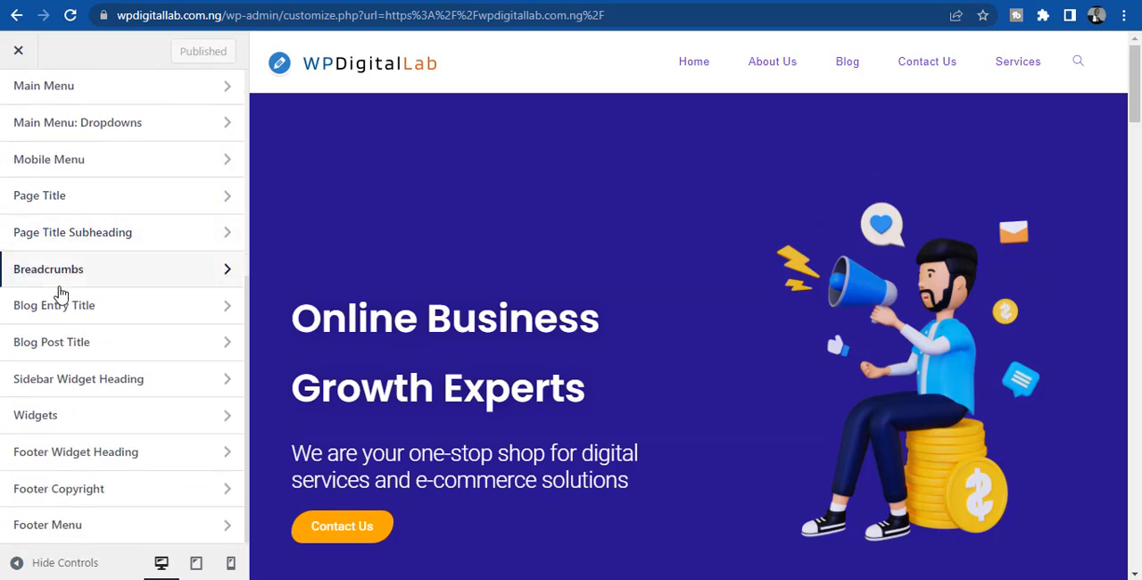
scroll(60, 293, "up", 1)
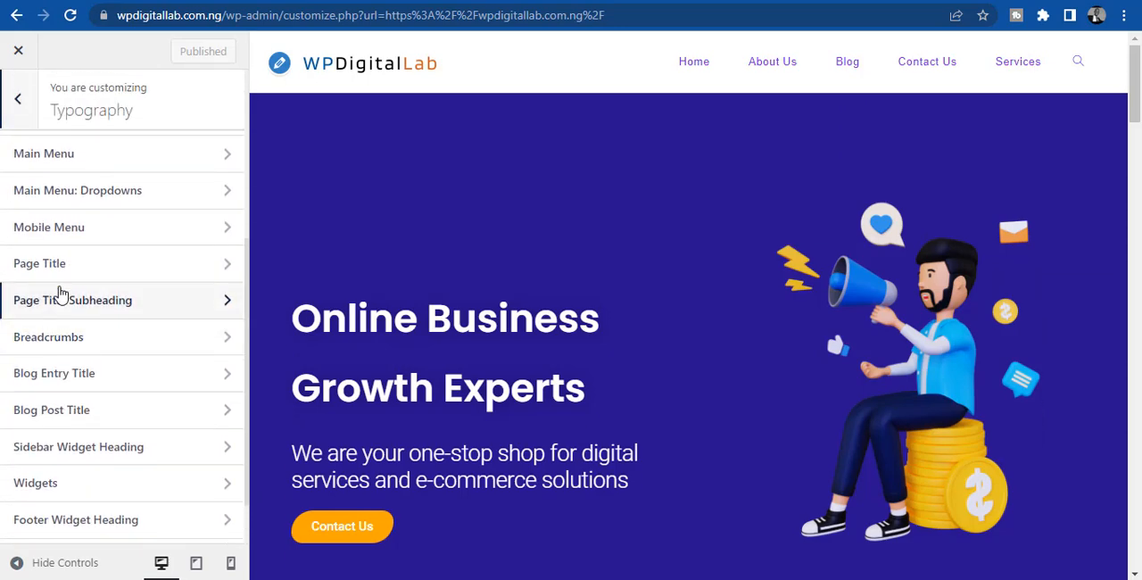
left_click(66, 162)
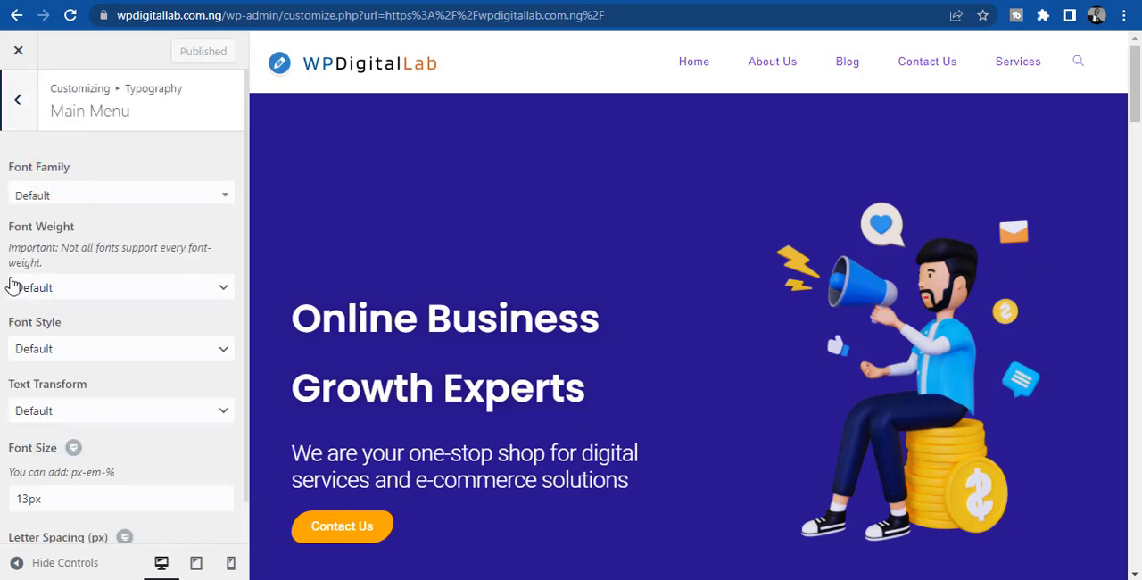
- Try a 20px font size for the main menu
scroll(3, 268, "down", 1)
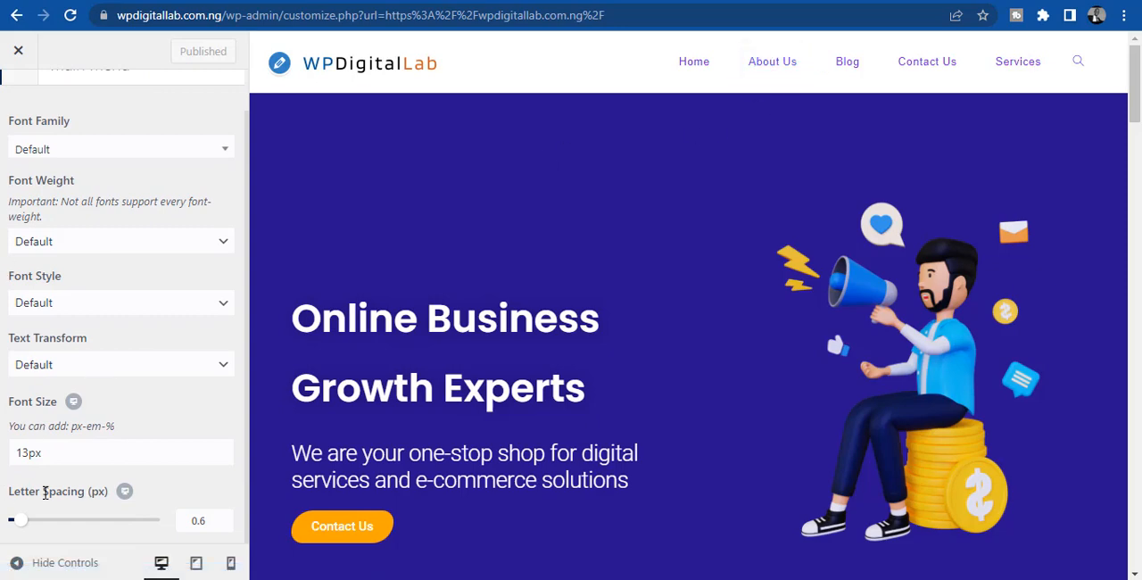
left_click(34, 461)
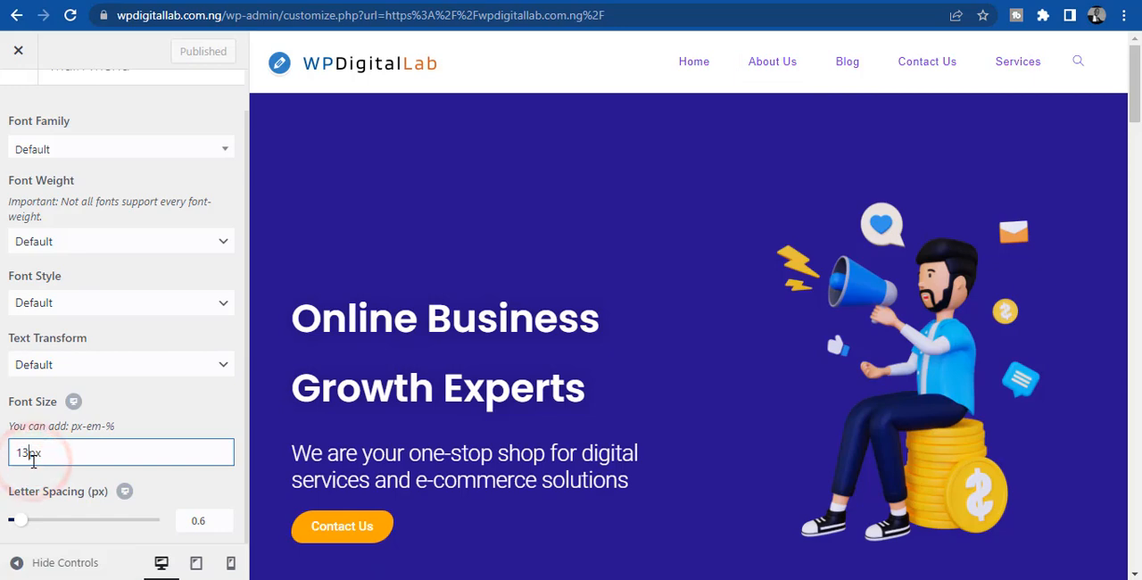
key("BackSpace")
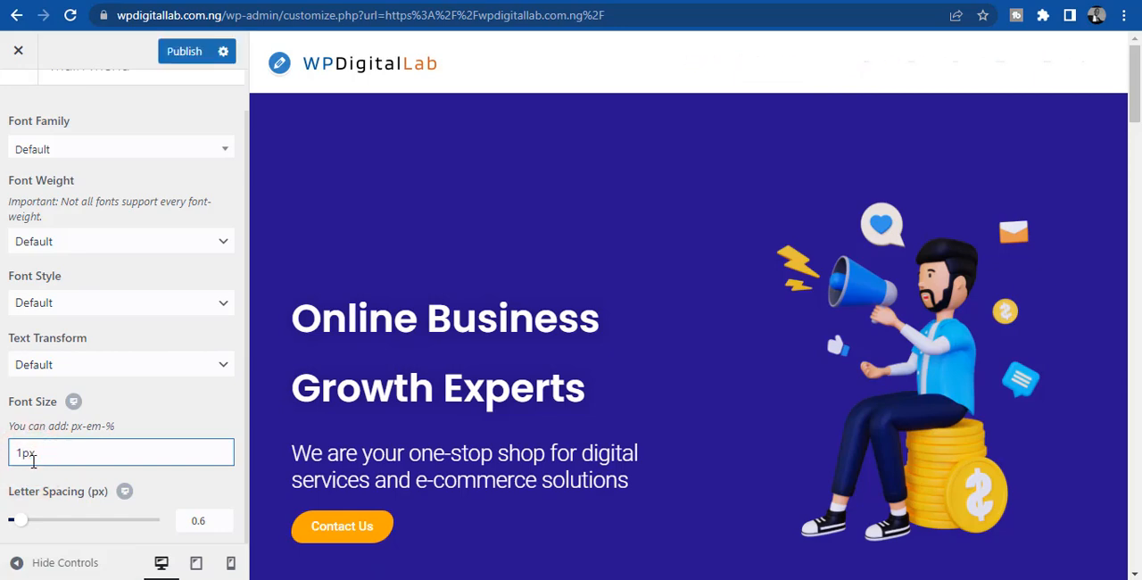
type("20")
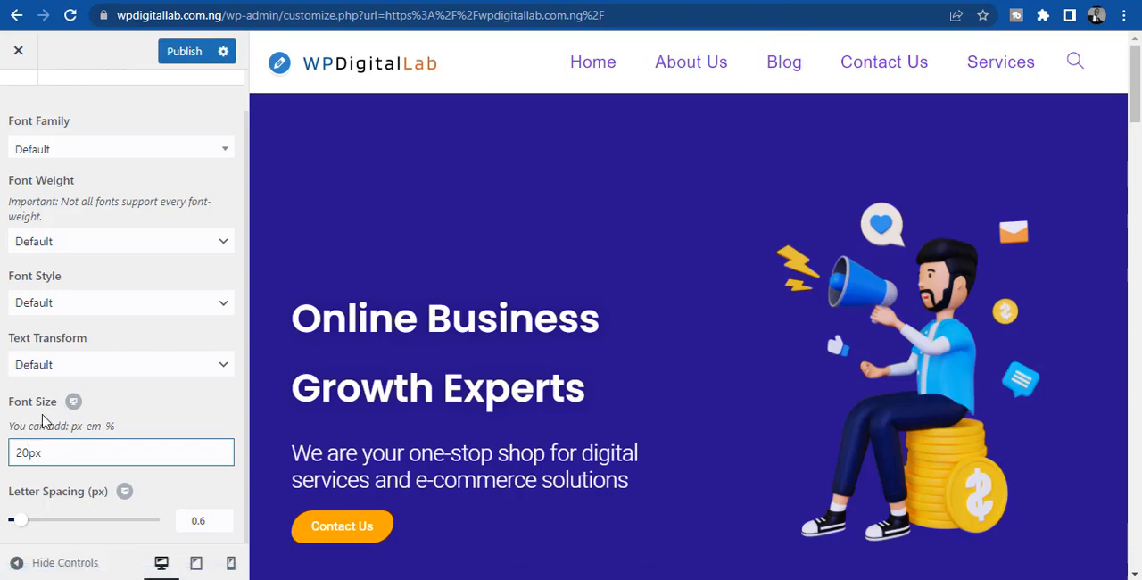
- Set the main menu font size to 15px and publish the change
key("BackSpace")
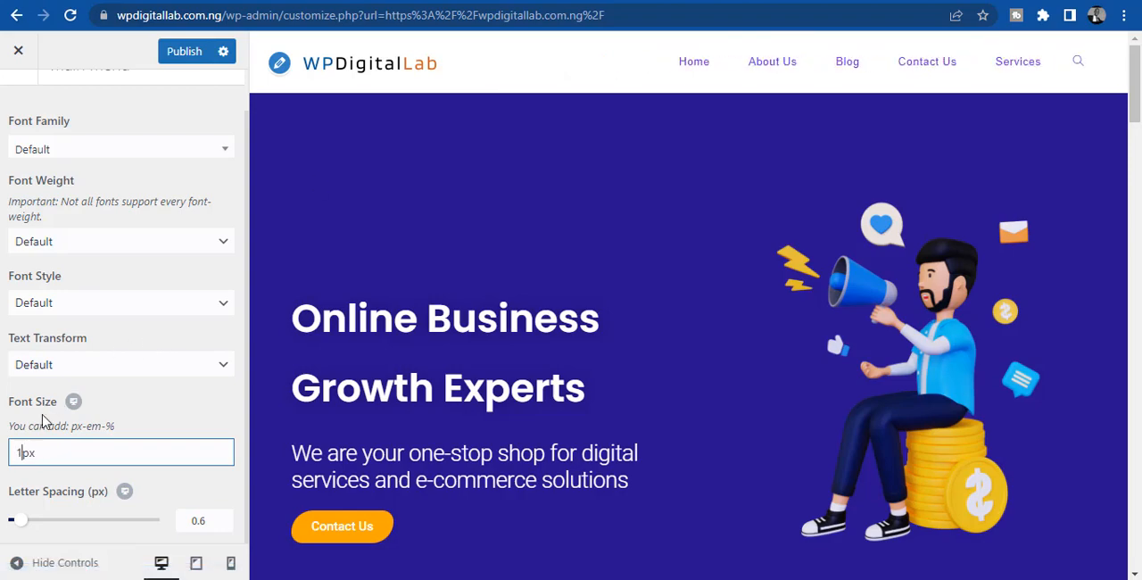
type("15")
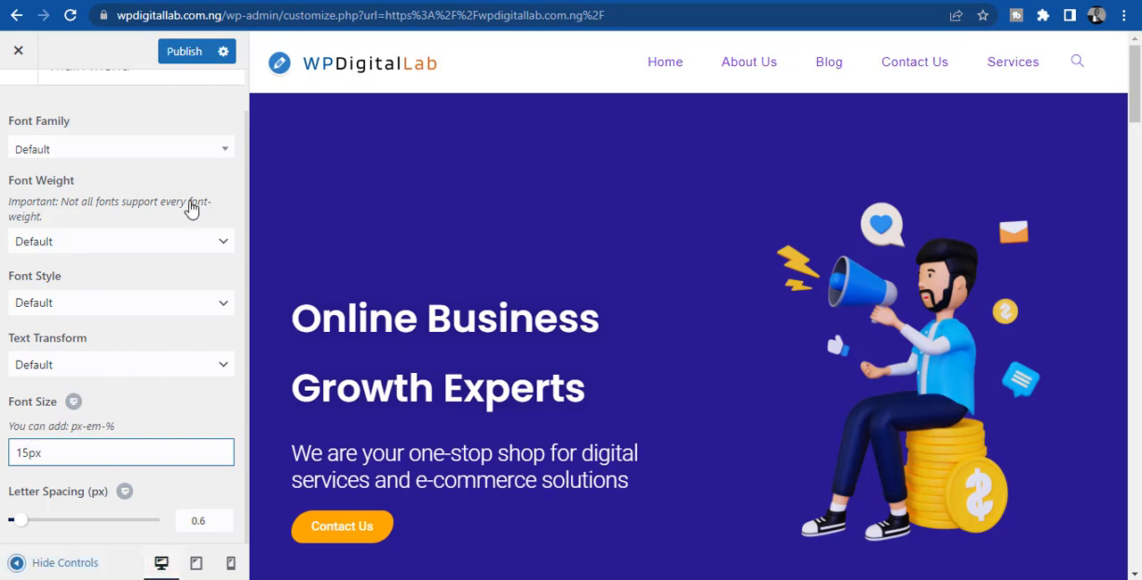
left_click(191, 54)
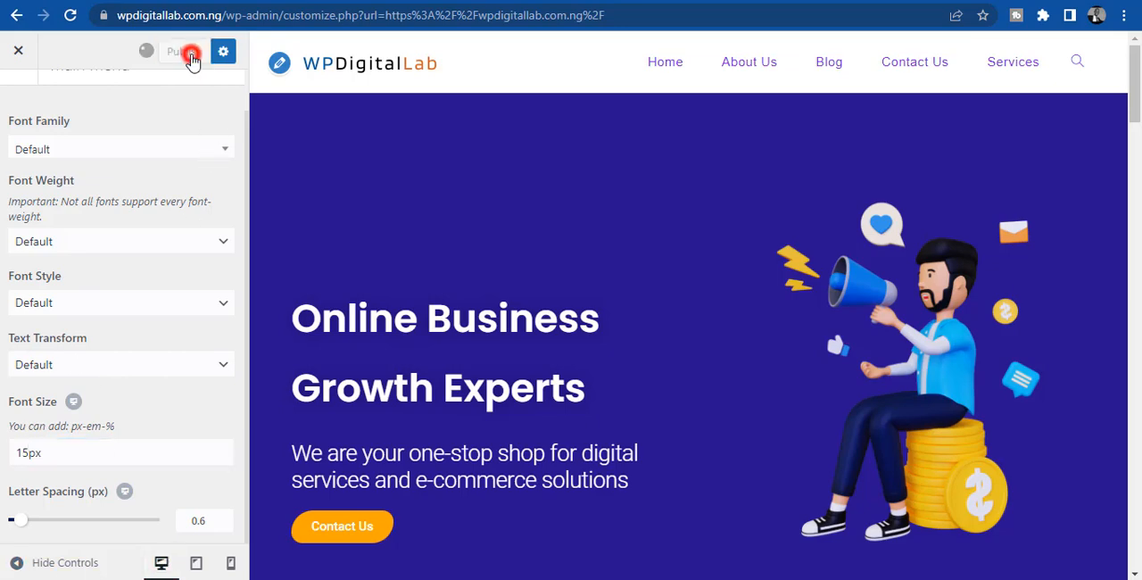
left_click(103, 107)
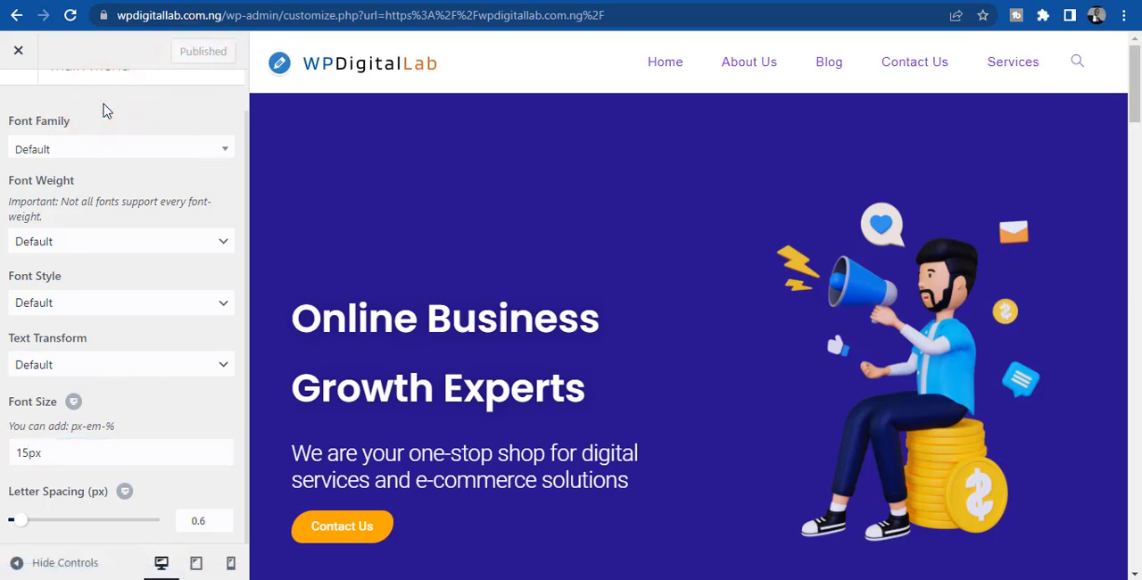
- Try the Bold: 700 font weight on the main menu and set it back to Default
left_click(55, 243)
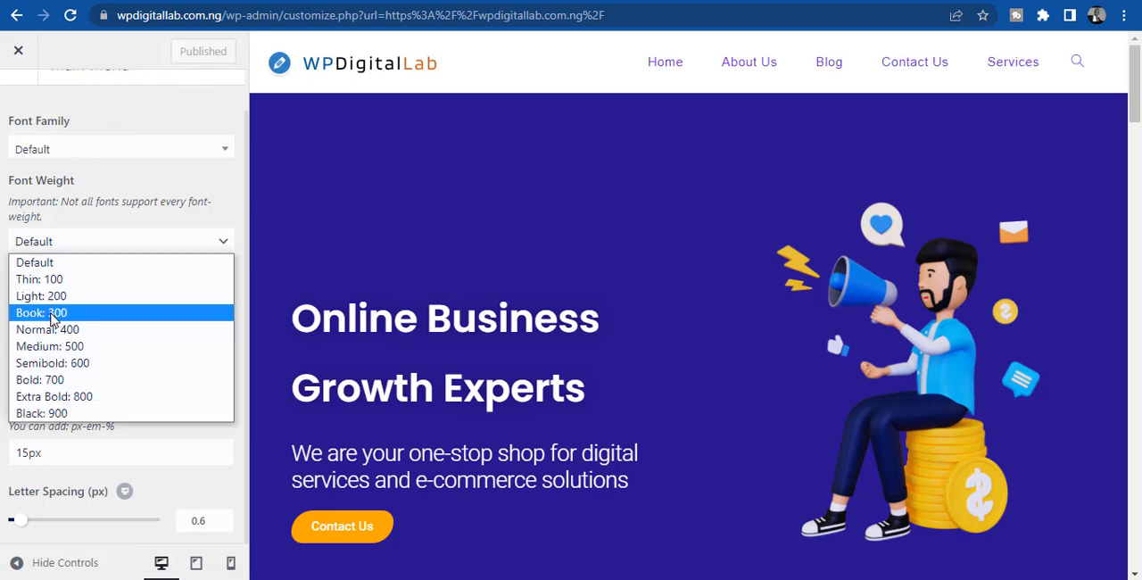
left_click(55, 381)
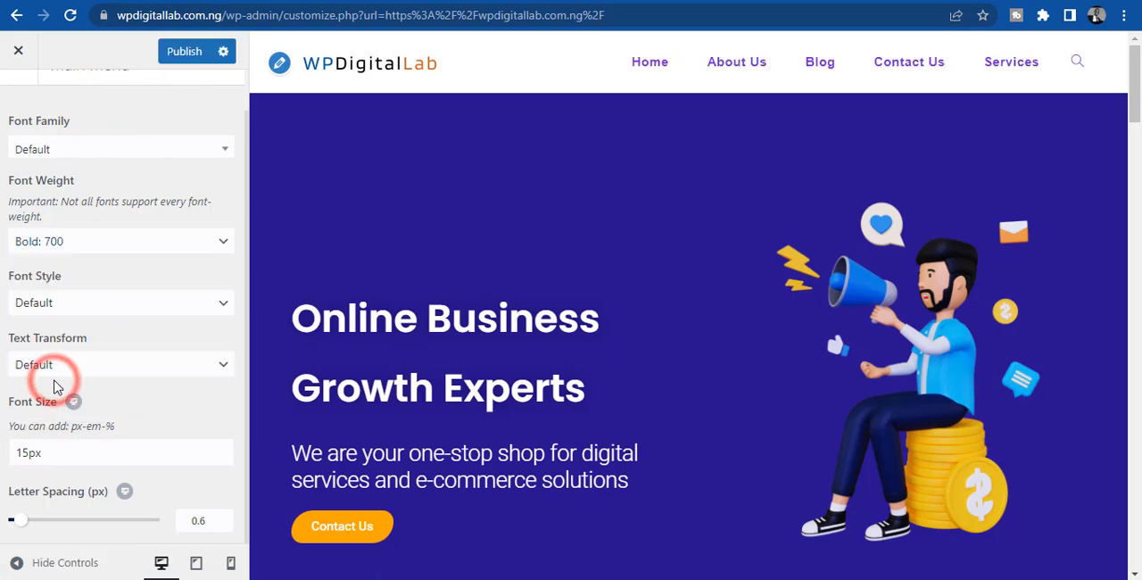
left_click(81, 239)
left_click(60, 264)
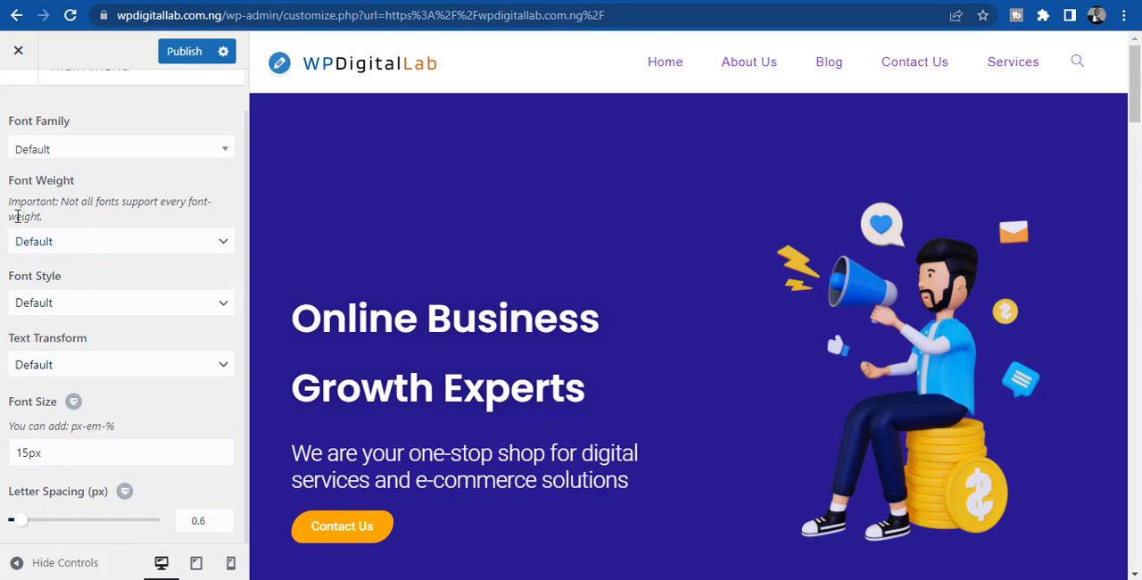
scroll(2, 138, "up", 1)
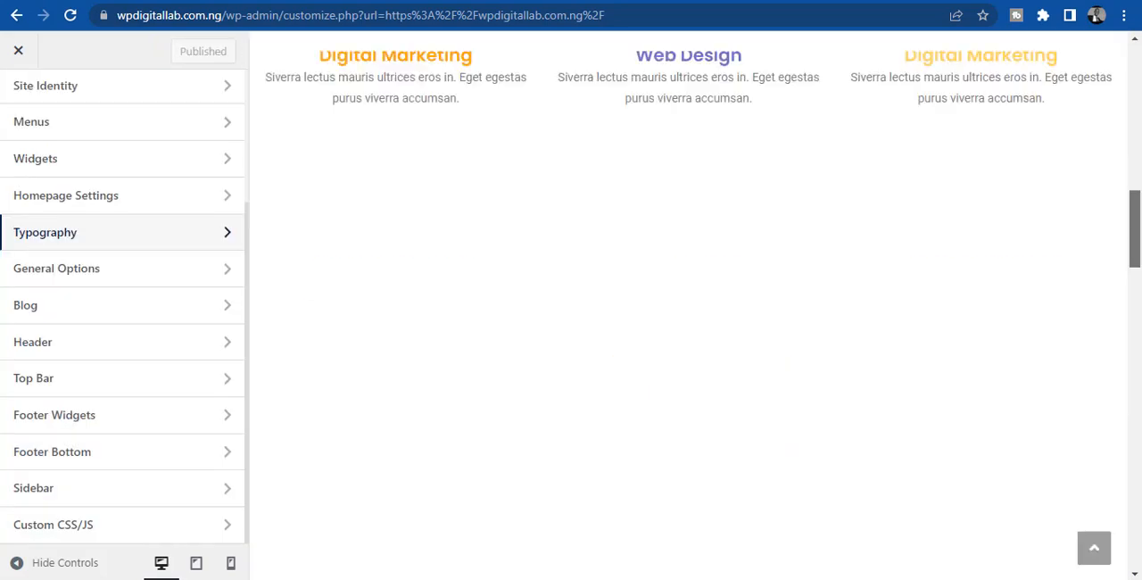
- Leave the Main Menu typography settings, bring the page footer into the preview and open the Footer Widgets settings
scroll(687, 303, "down", 10)
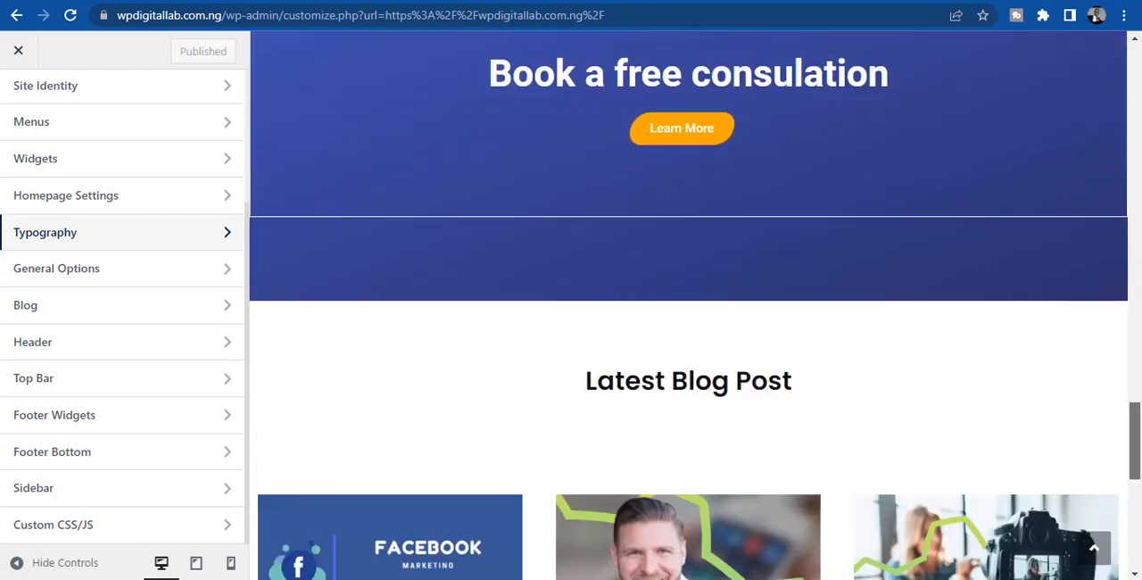
scroll(1131, 438, "down", 8)
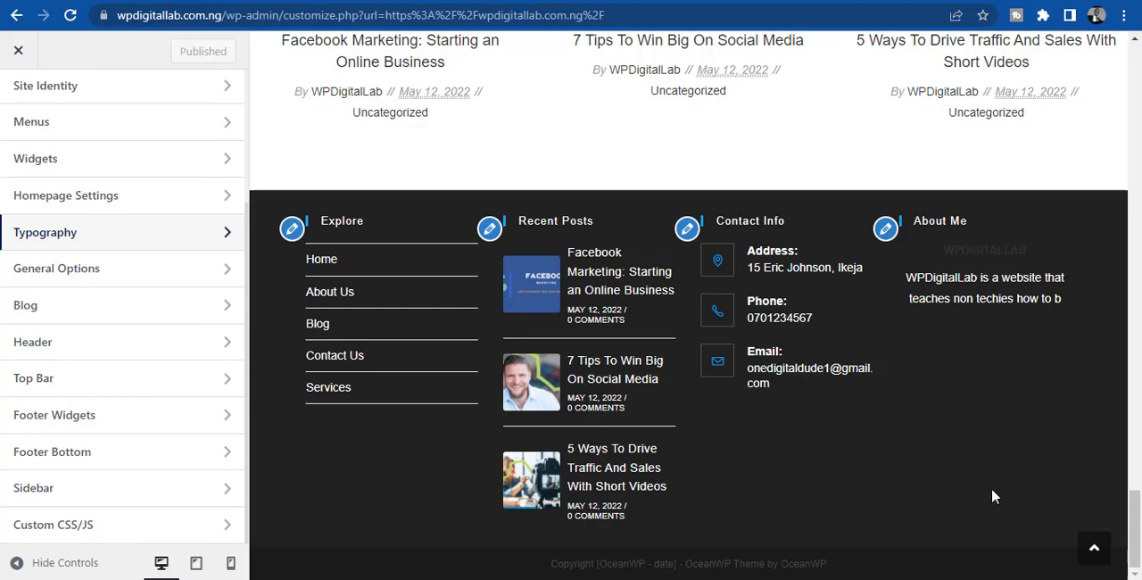
left_click_drag(1135, 526, 1137, 500)
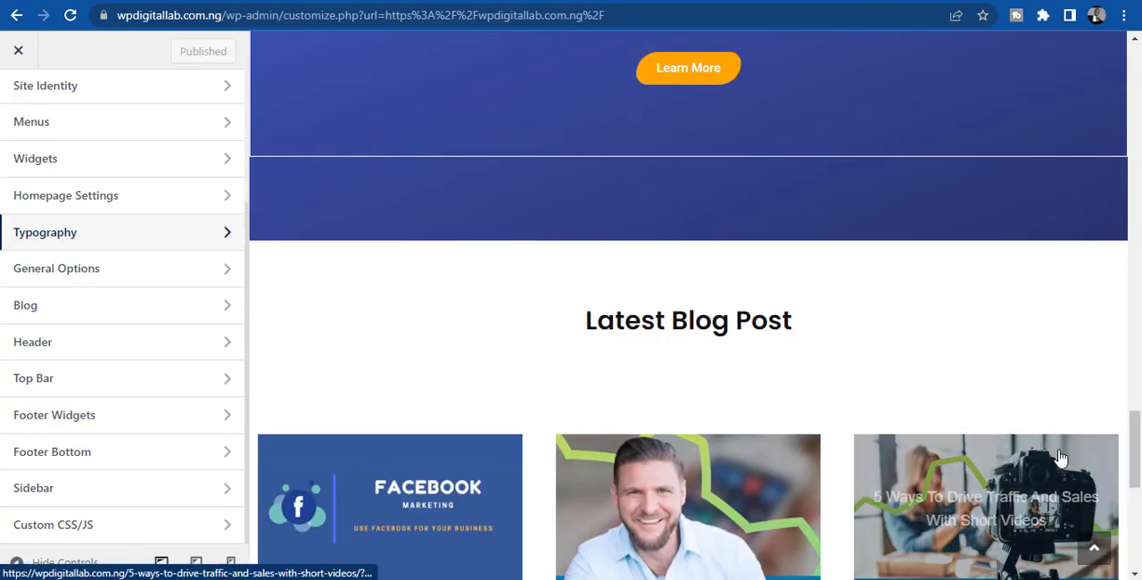
left_click_drag(1137, 442, 1138, 523)
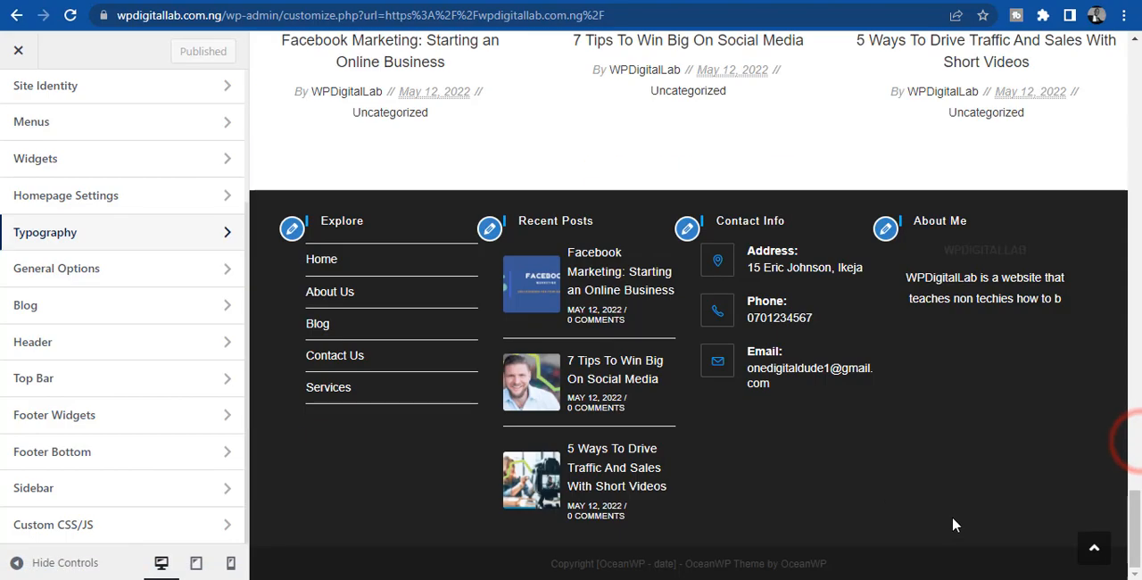
left_click(64, 416)
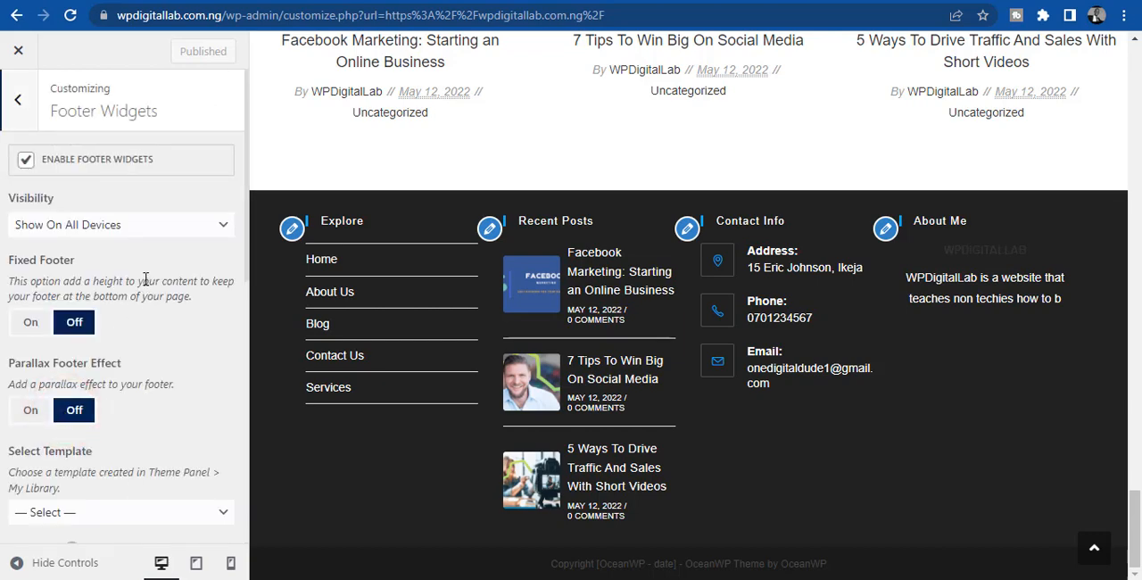
- Look through the Footer Widgets settings, from visibility and columns to padding and the color options
scroll(145, 276, "down", 3)
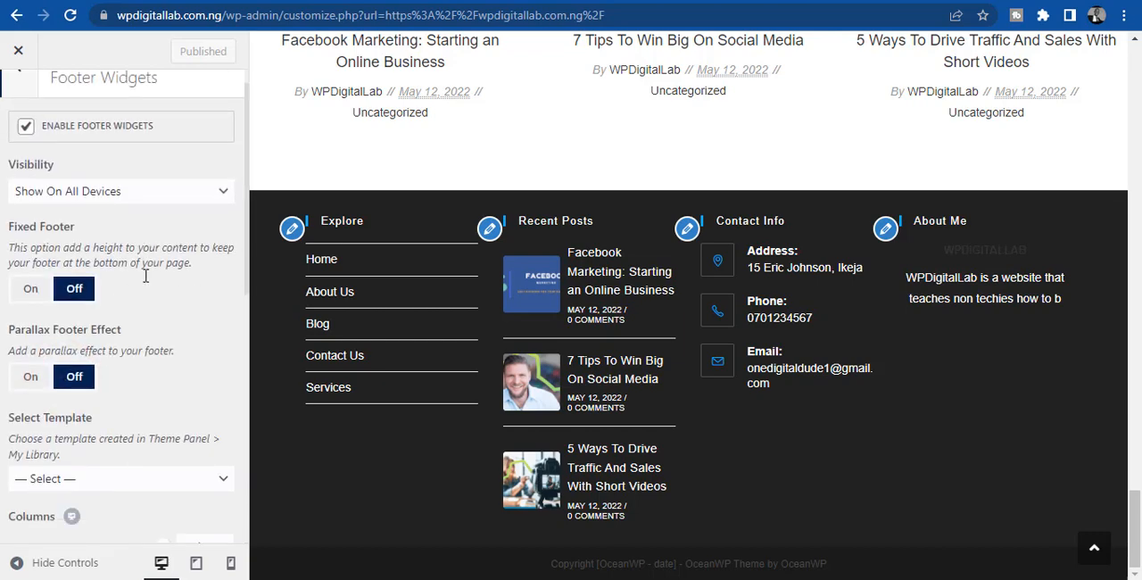
scroll(145, 275, "down", 3)
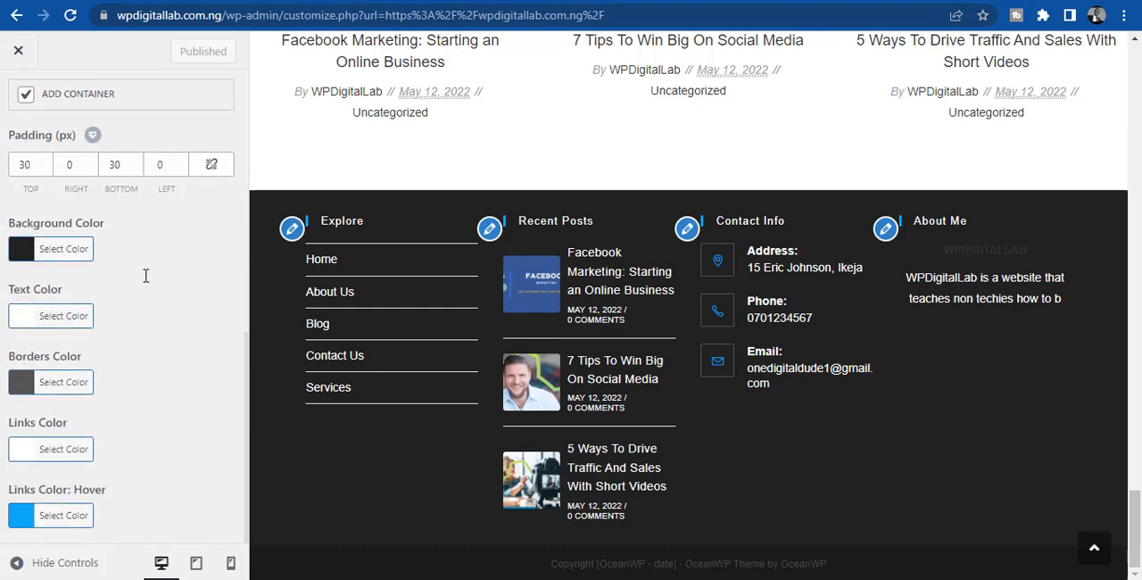
scroll(145, 276, "up", 2)
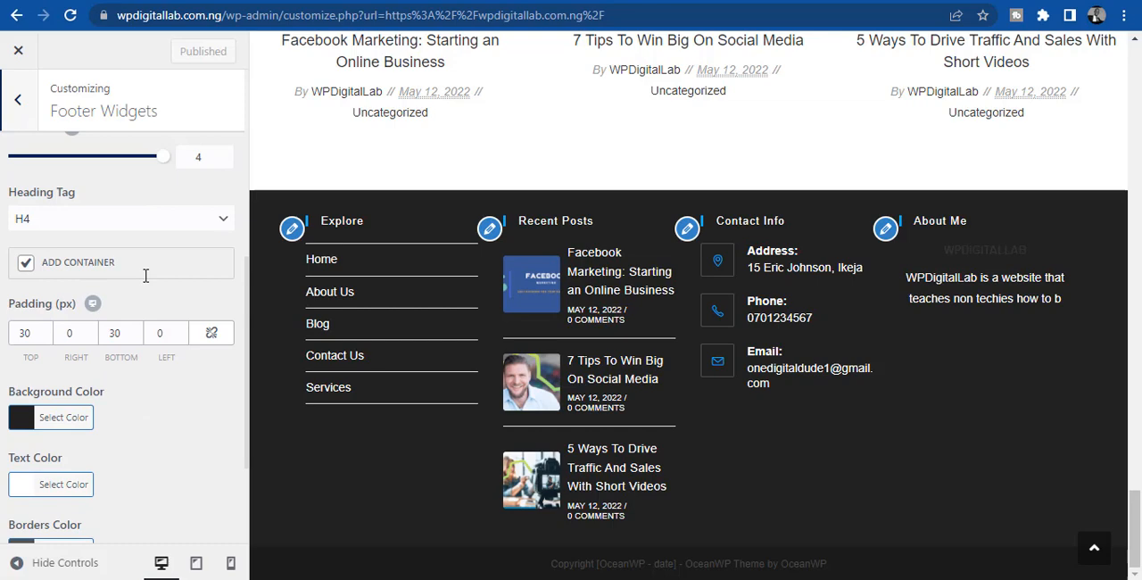
left_click(89, 176)
scroll(89, 184, "up", 1)
scroll(89, 185, "up", 4)
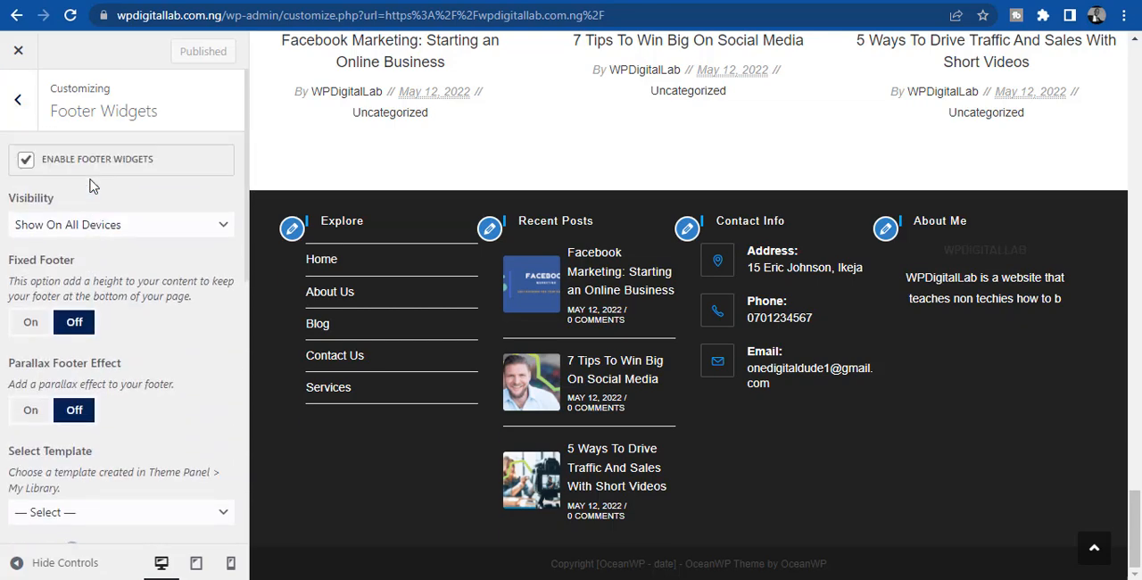
scroll(94, 187, "down", 2)
scroll(93, 187, "down", 1)
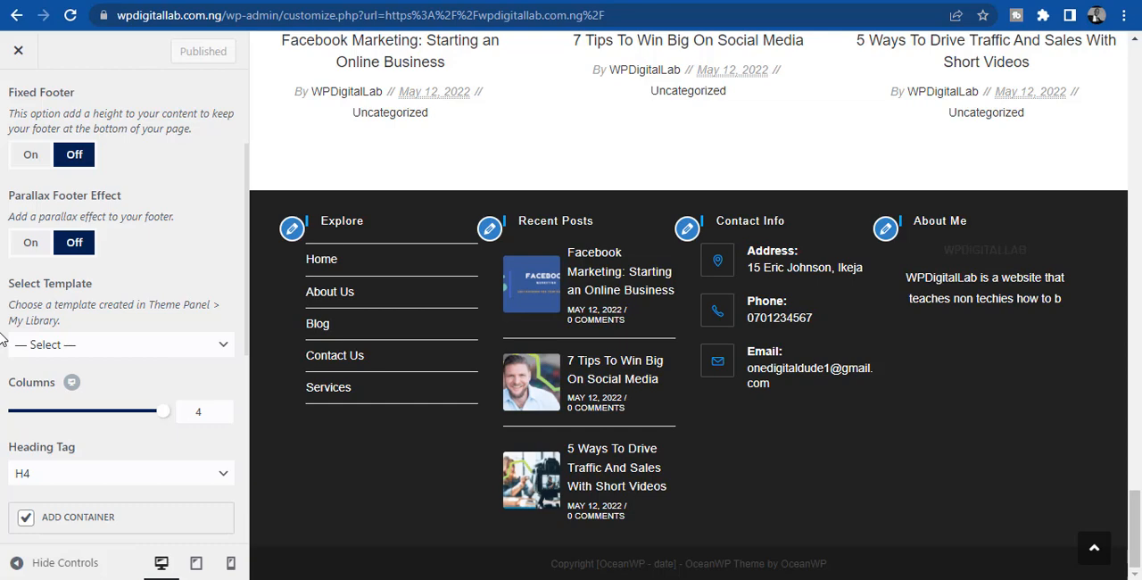
scroll(1, 339, "down", 3)
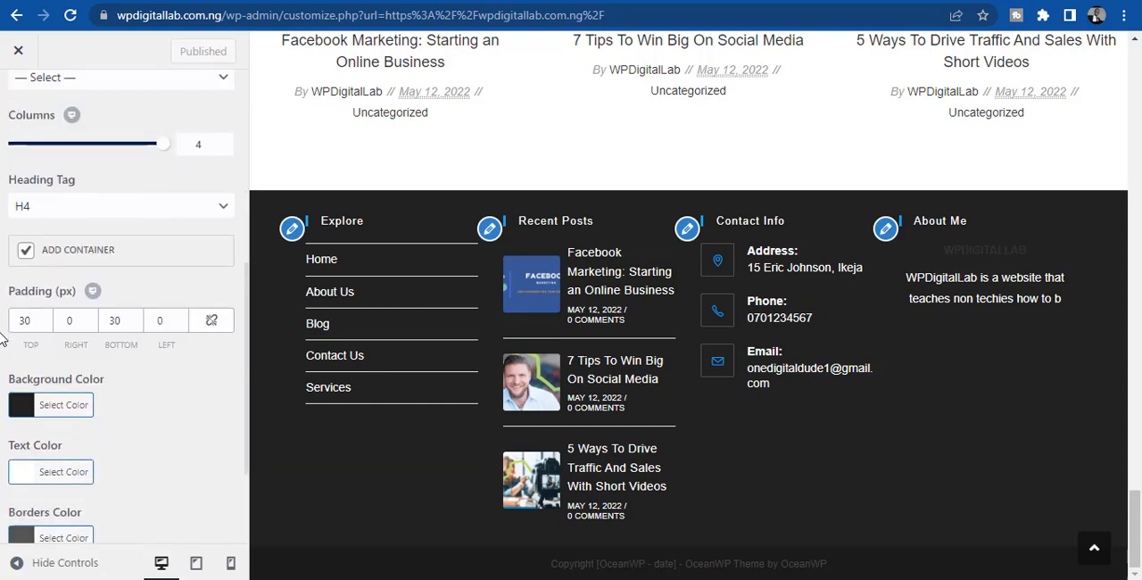
scroll(1, 339, "down", 2)
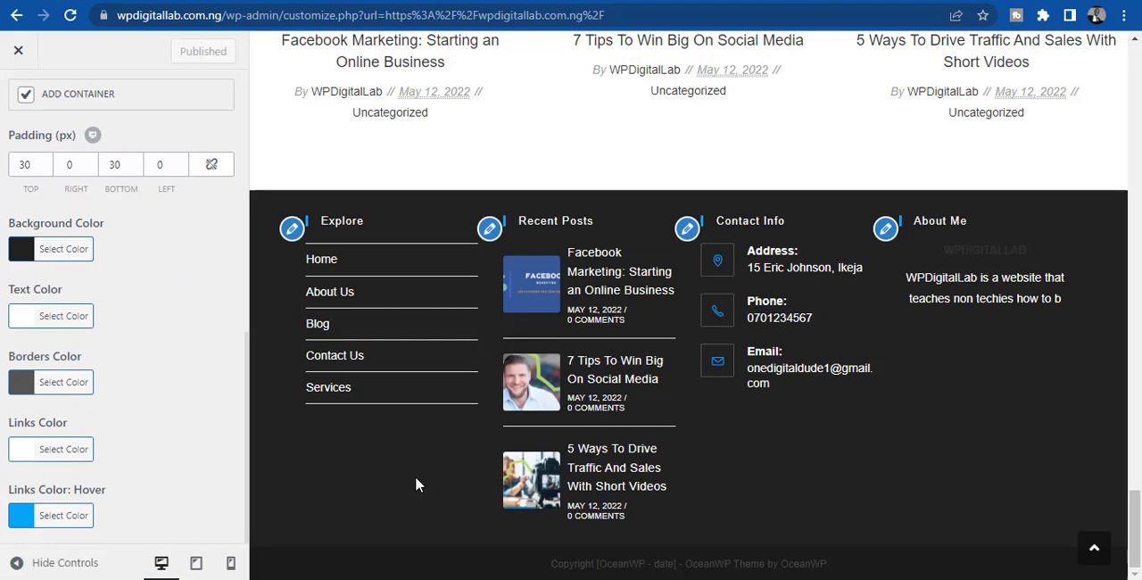
- Set the footer widgets background to the blue preset color and raise its saturation to the maximum, #0066bf
left_click(27, 253)
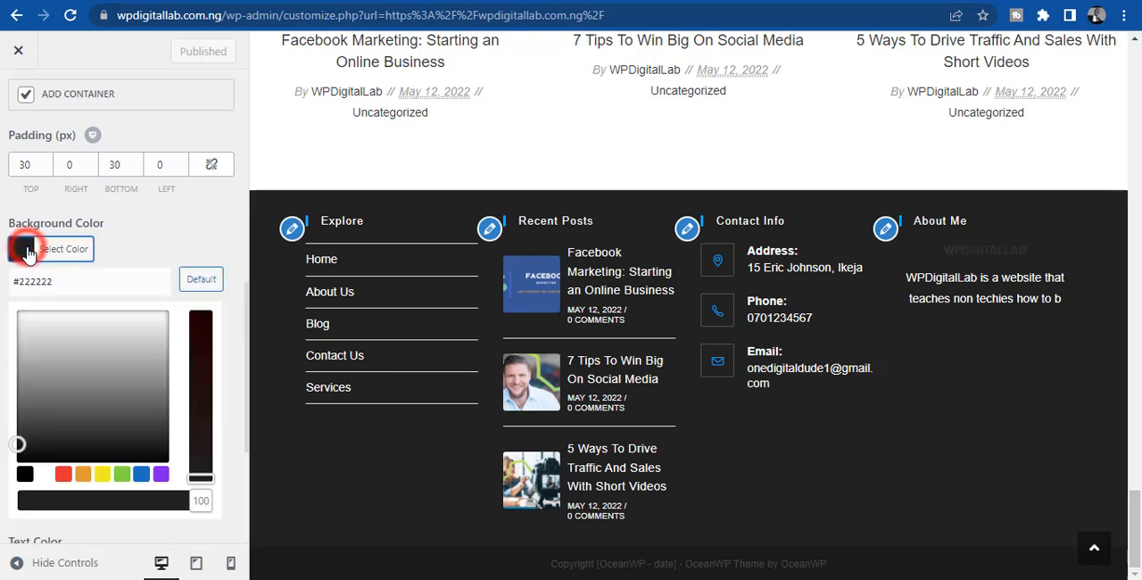
left_click(138, 474)
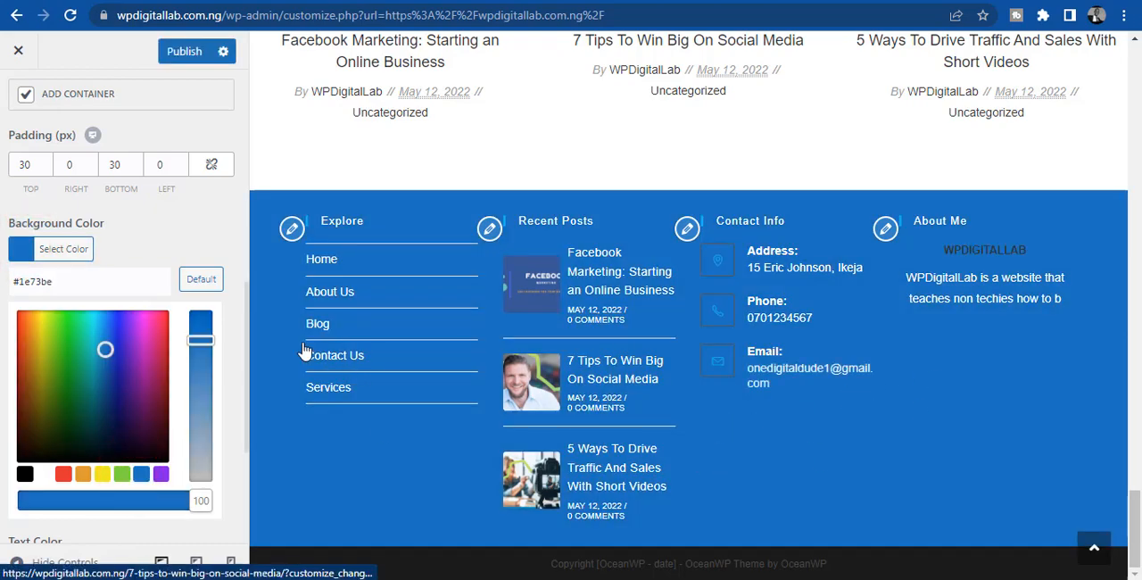
left_click_drag(201, 339, 203, 310)
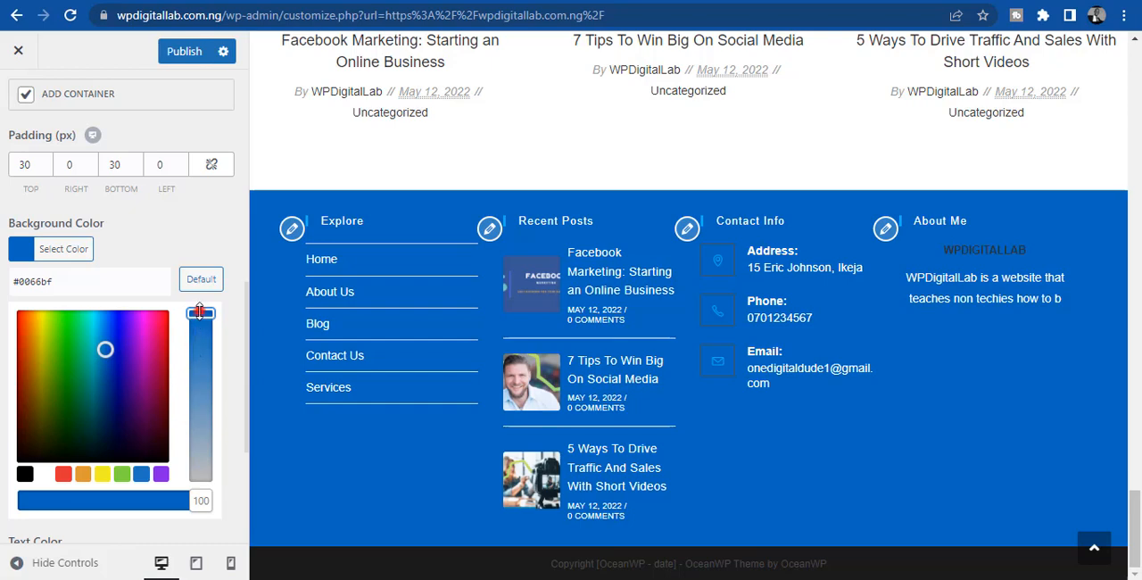
left_click(200, 311)
left_click_drag(199, 316, 205, 285)
left_click(164, 232)
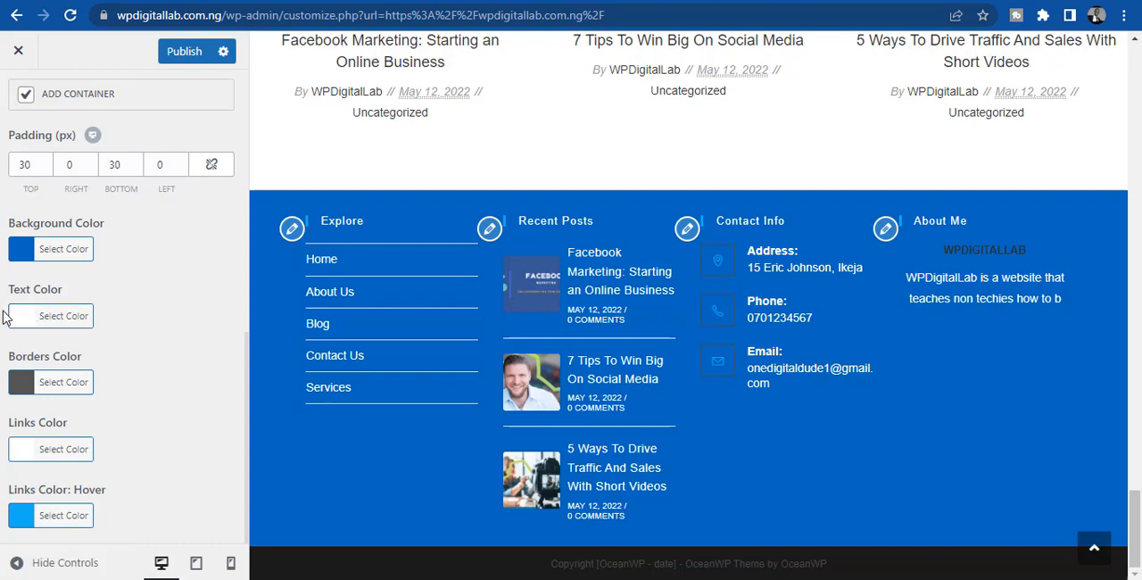
- Try red #ff1c1c as the footer widgets text color and set it back to white #ffffff
left_click(16, 316)
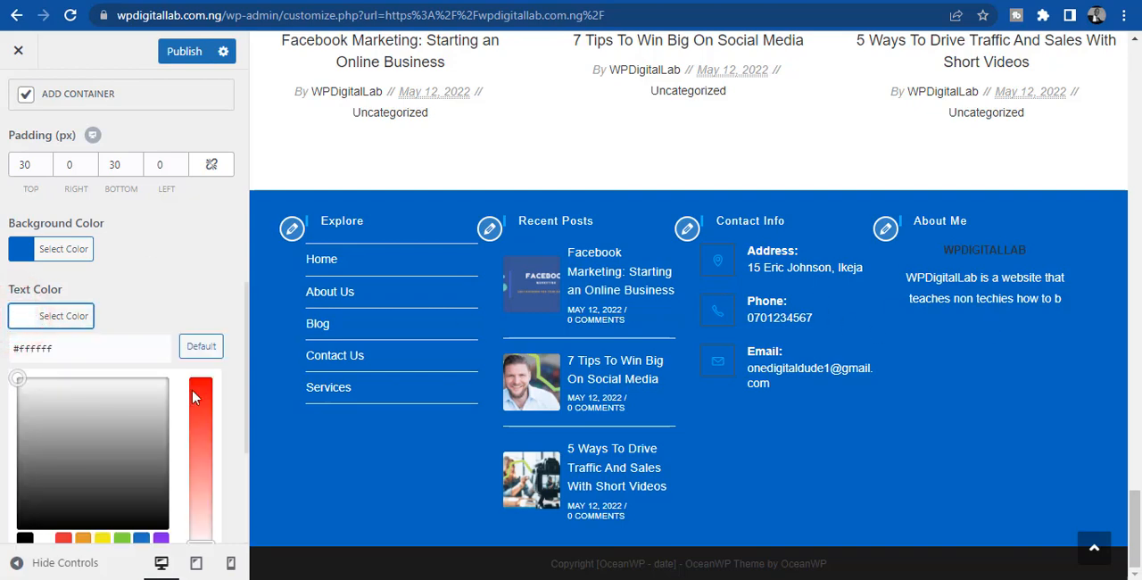
left_click(201, 412)
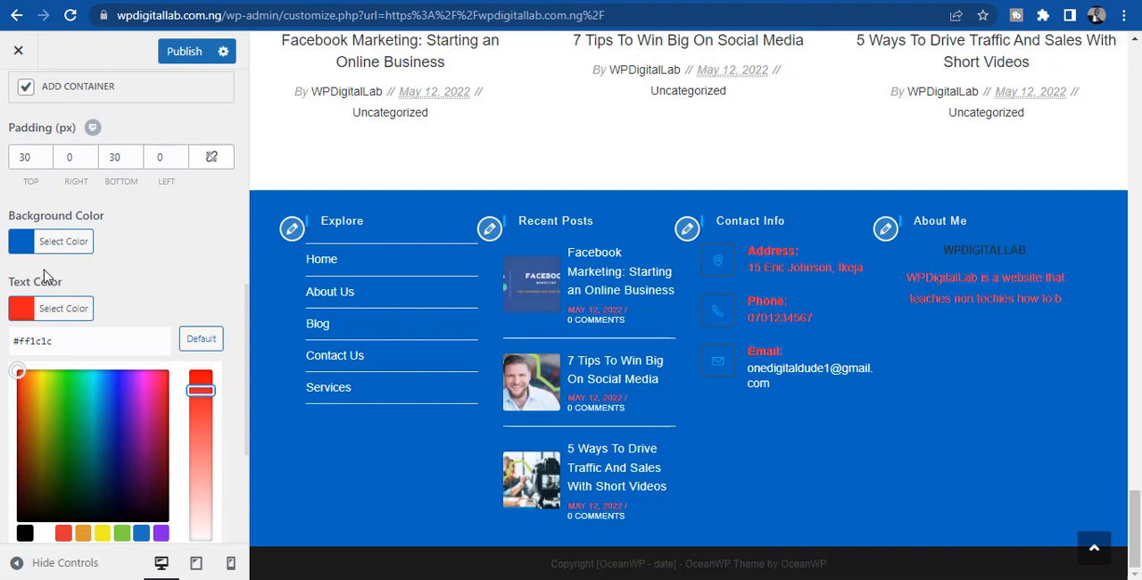
left_click(150, 260)
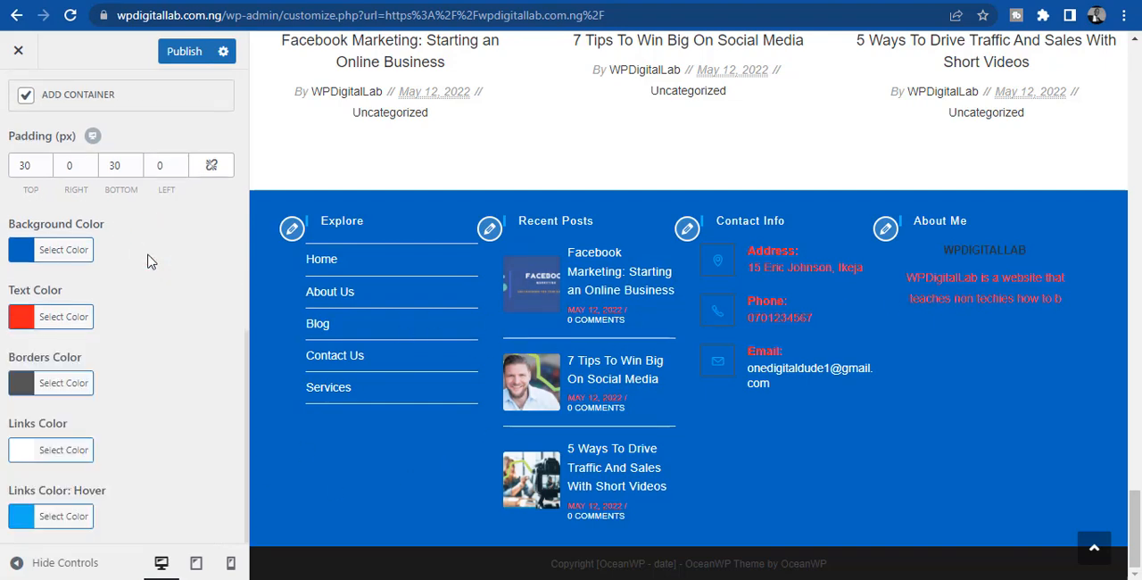
left_click(19, 320)
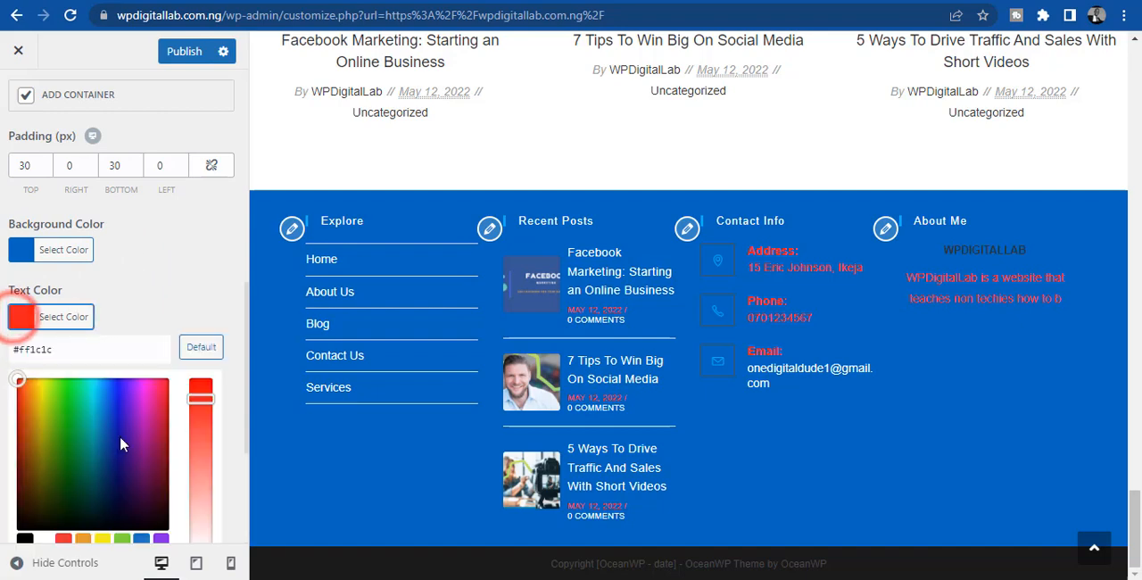
left_click(44, 538)
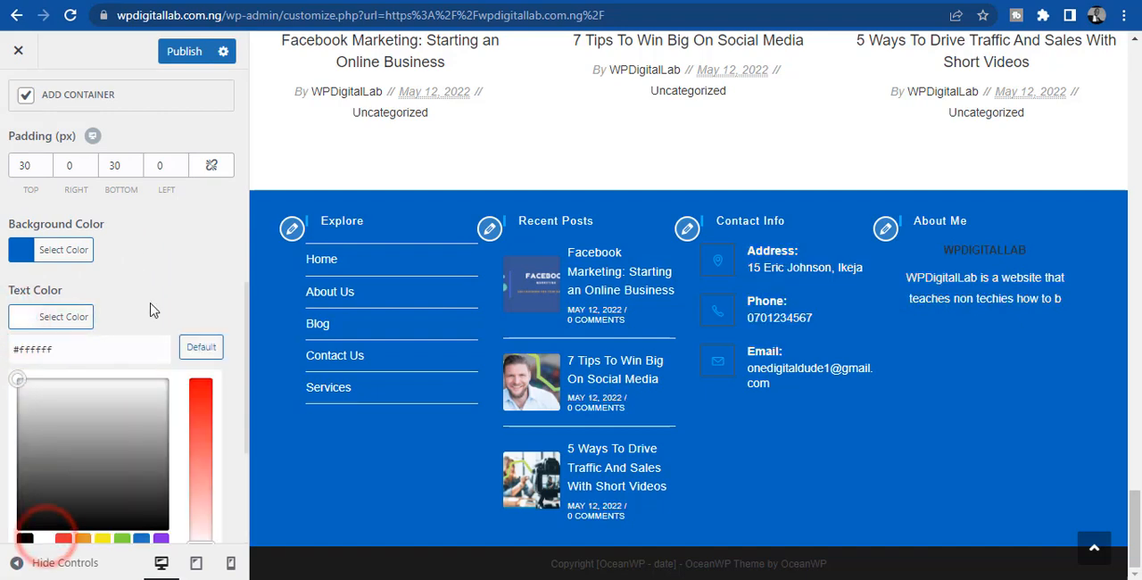
left_click(189, 260)
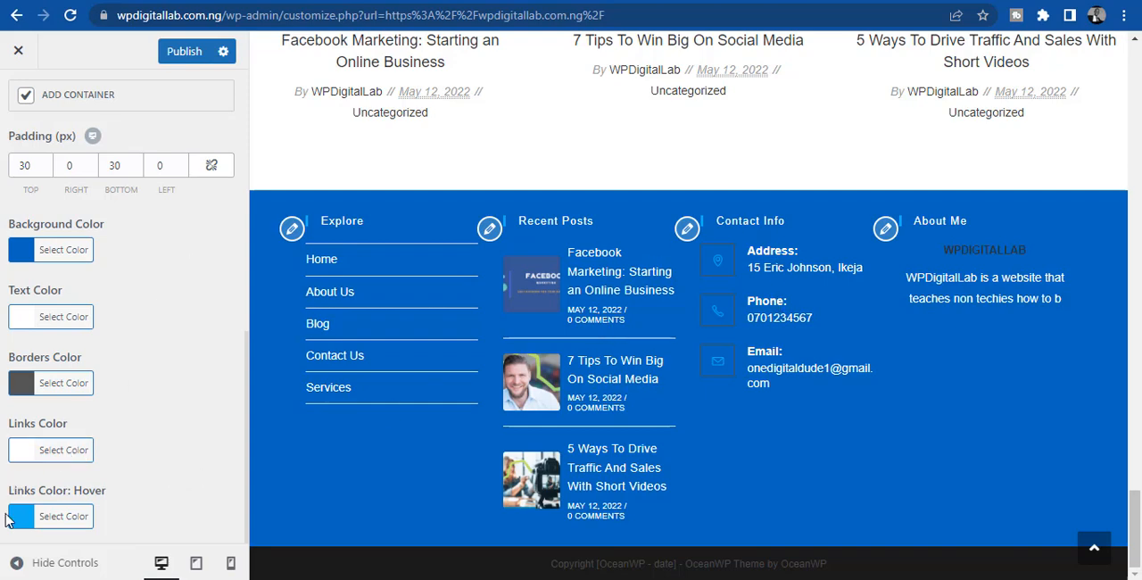
scroll(150, 332, "up", 10)
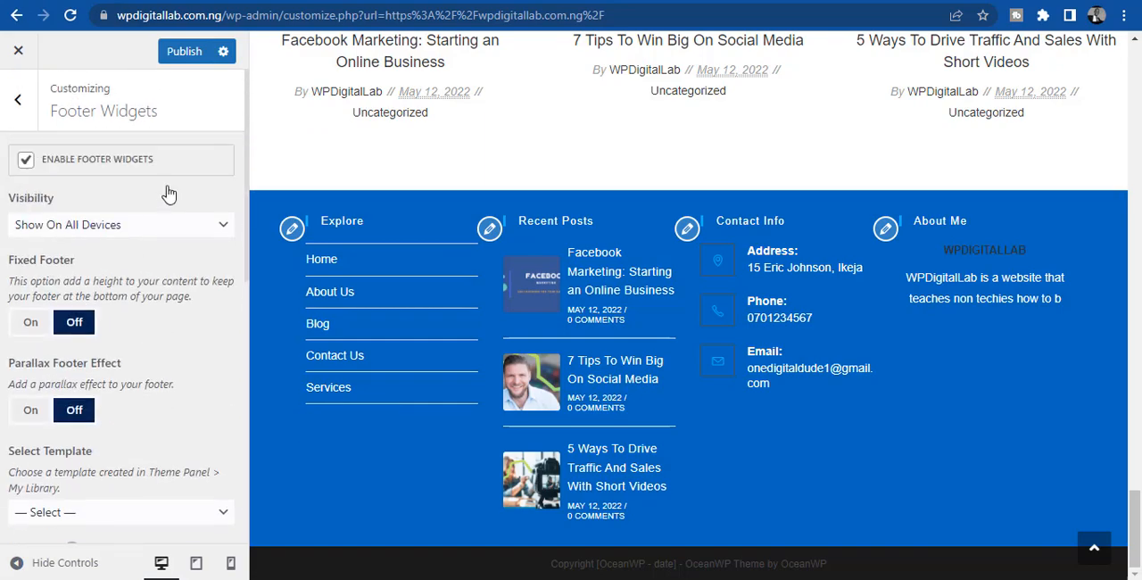
- Publish the footer widget changes and return to the main customizer sections
left_click(187, 51)
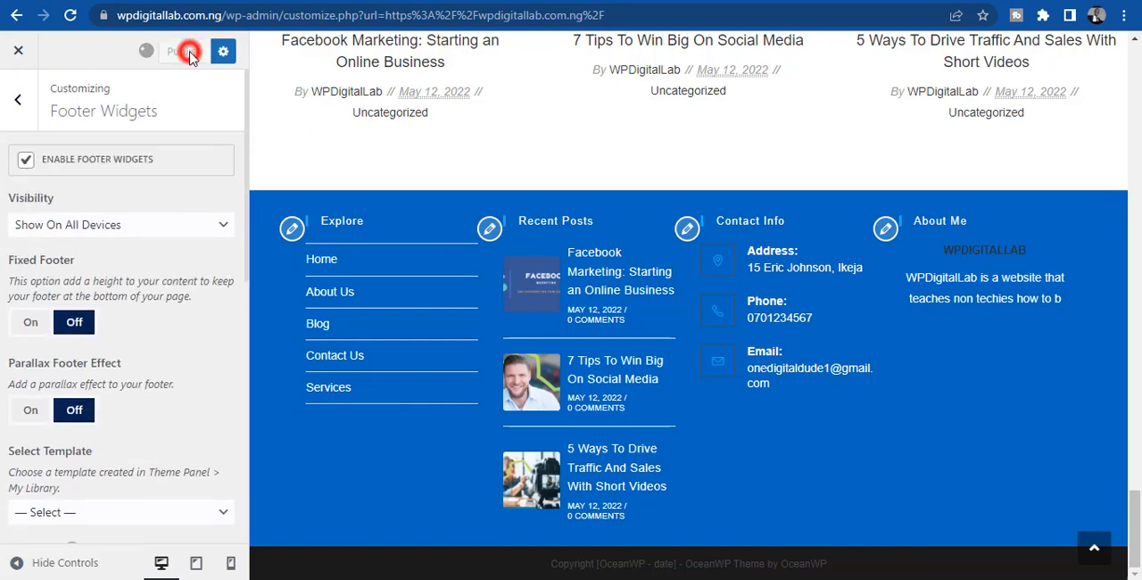
left_click(22, 103)
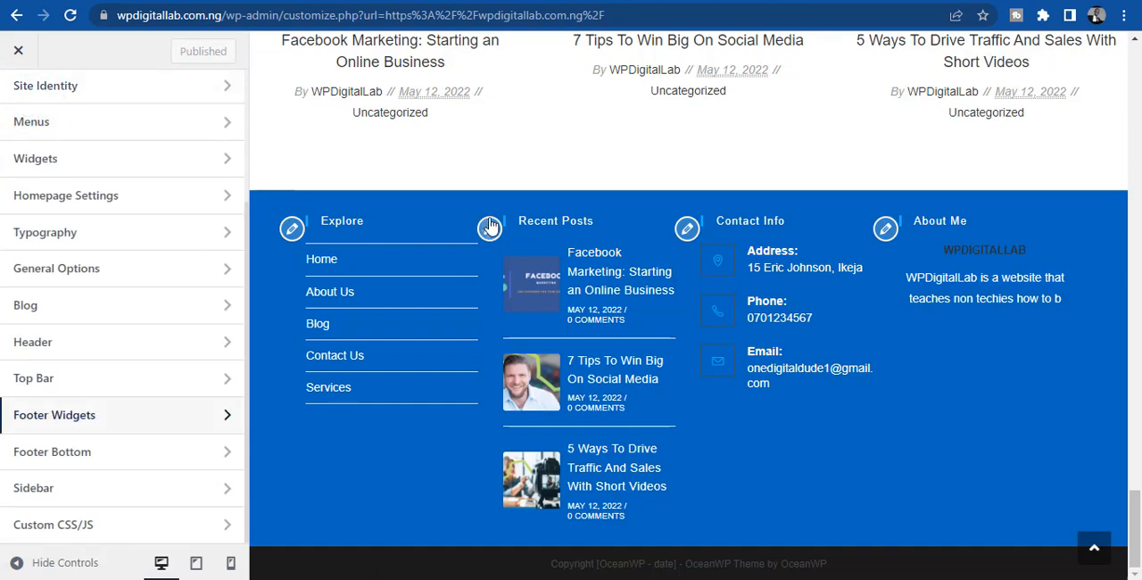
- Review the Footer Widgets settings from visibility to link colors, and check the header and footer in the page preview
left_click(56, 416)
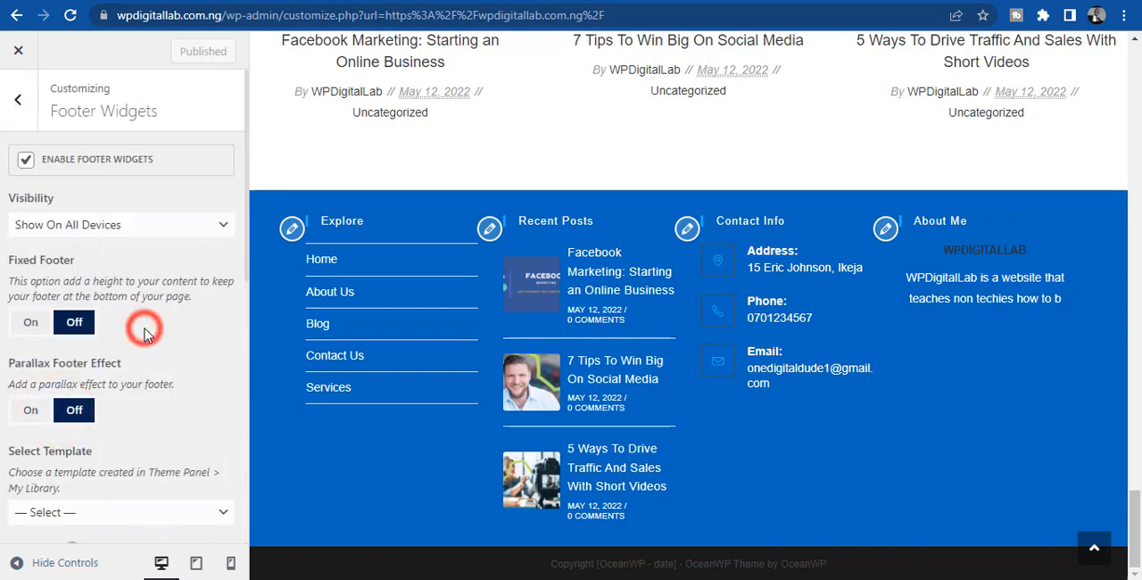
scroll(147, 335, "down", 2)
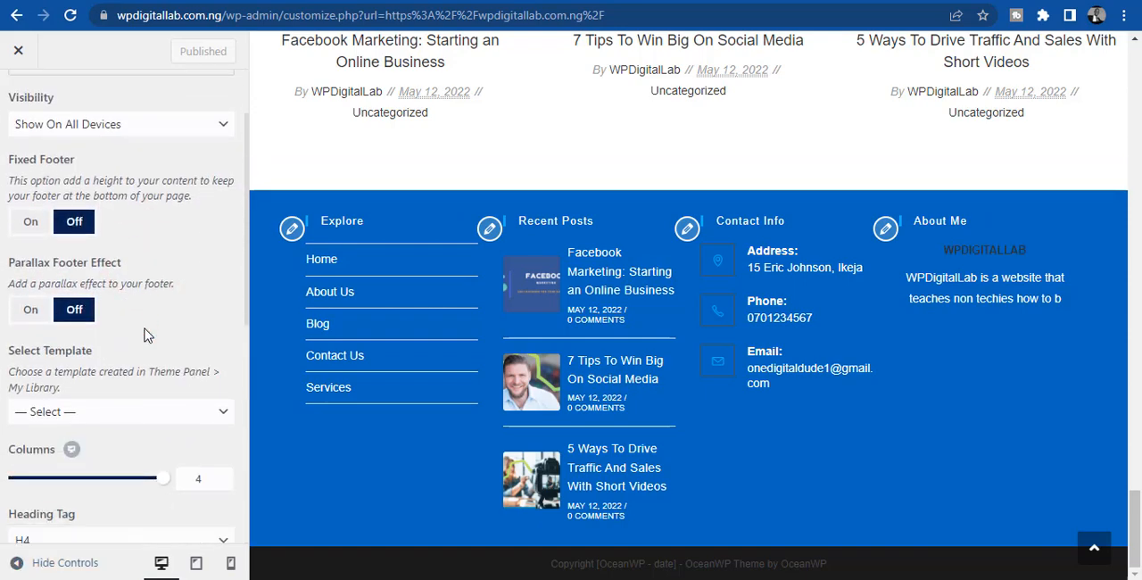
scroll(147, 336, "down", 5)
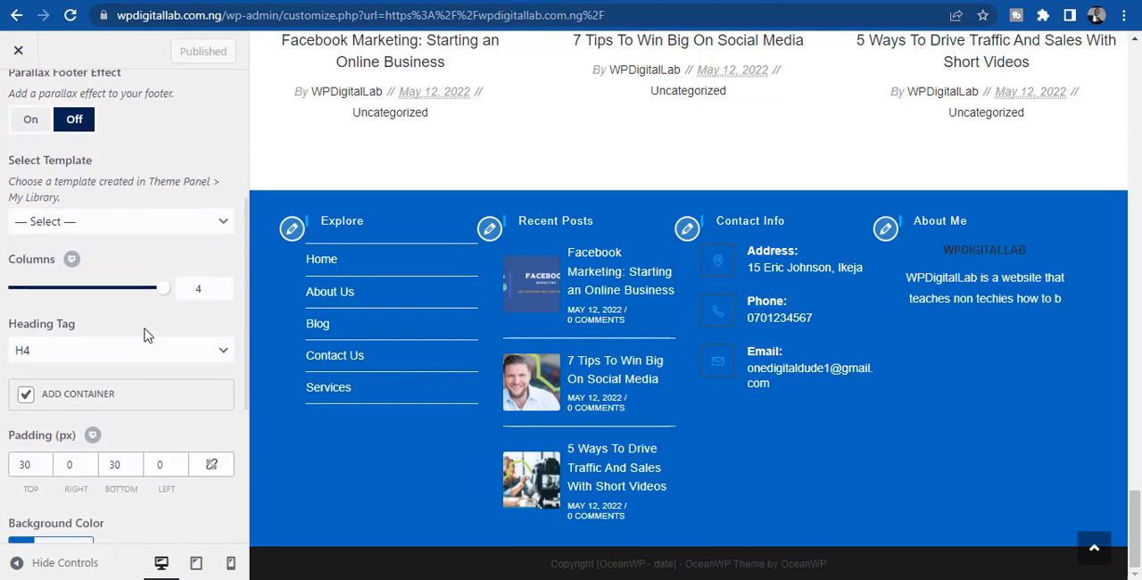
scroll(148, 335, "down", 5)
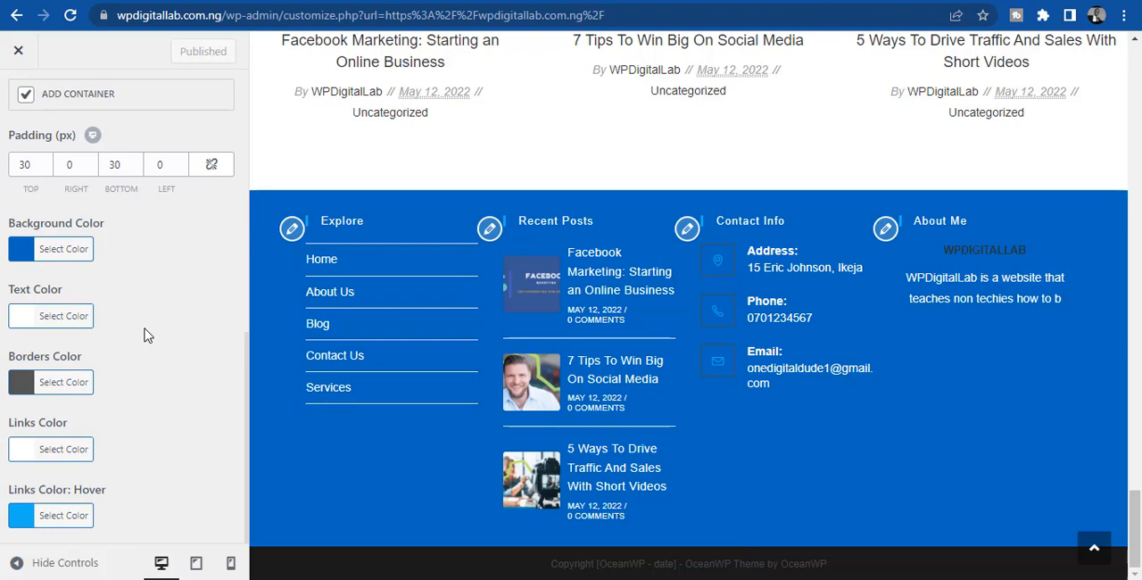
scroll(147, 336, "up", 9)
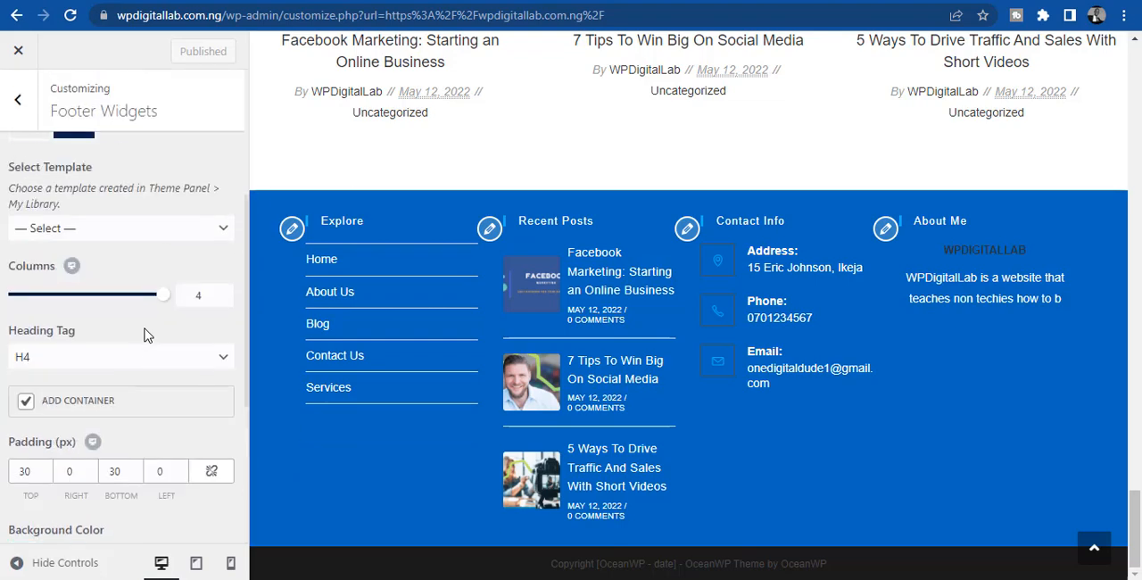
scroll(147, 335, "up", 3)
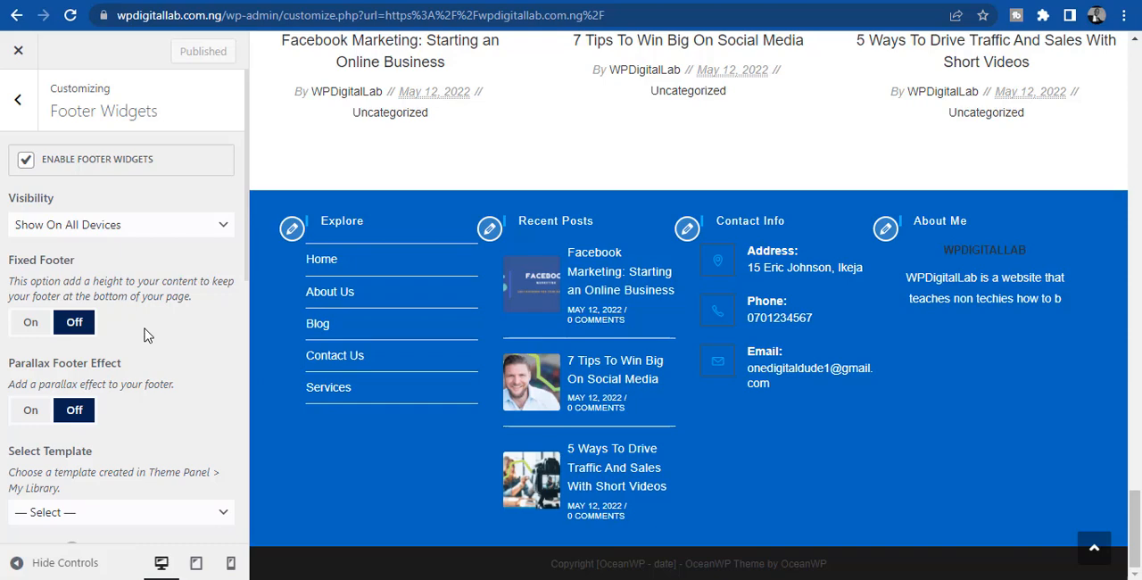
left_click(17, 102)
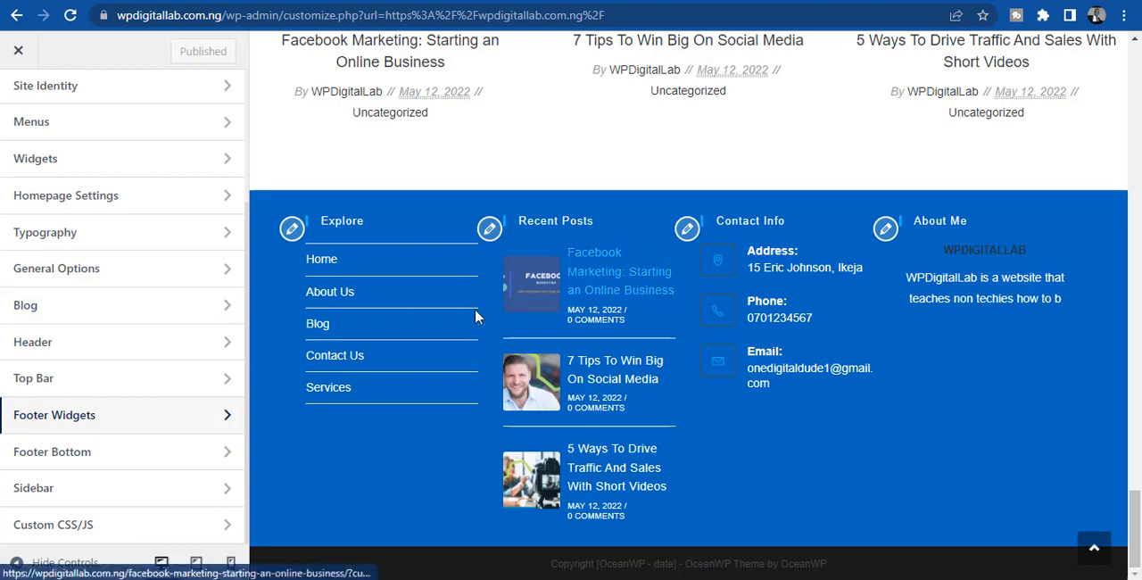
left_click_drag(1134, 499, 1119, 31)
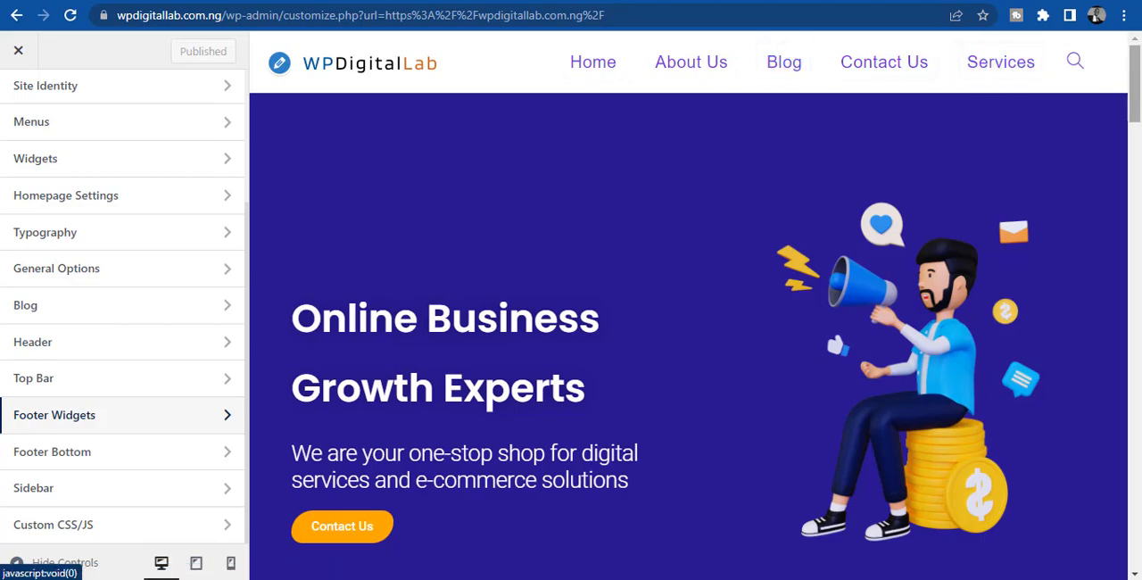
left_click_drag(1137, 65, 1134, 535)
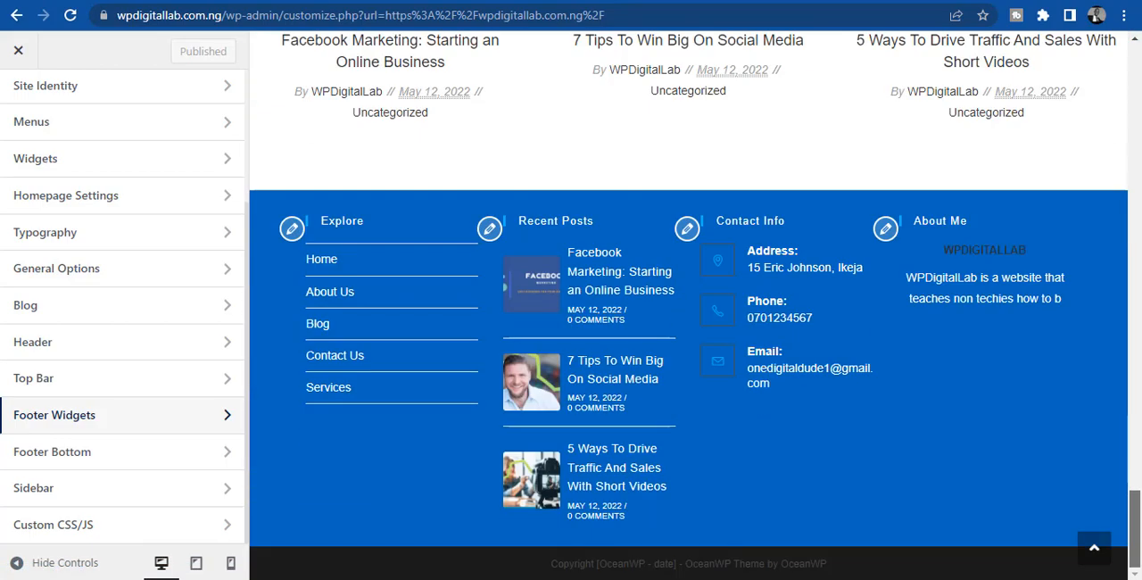
- Open the Footer Widget Heading settings within the Typography section
left_click(51, 232)
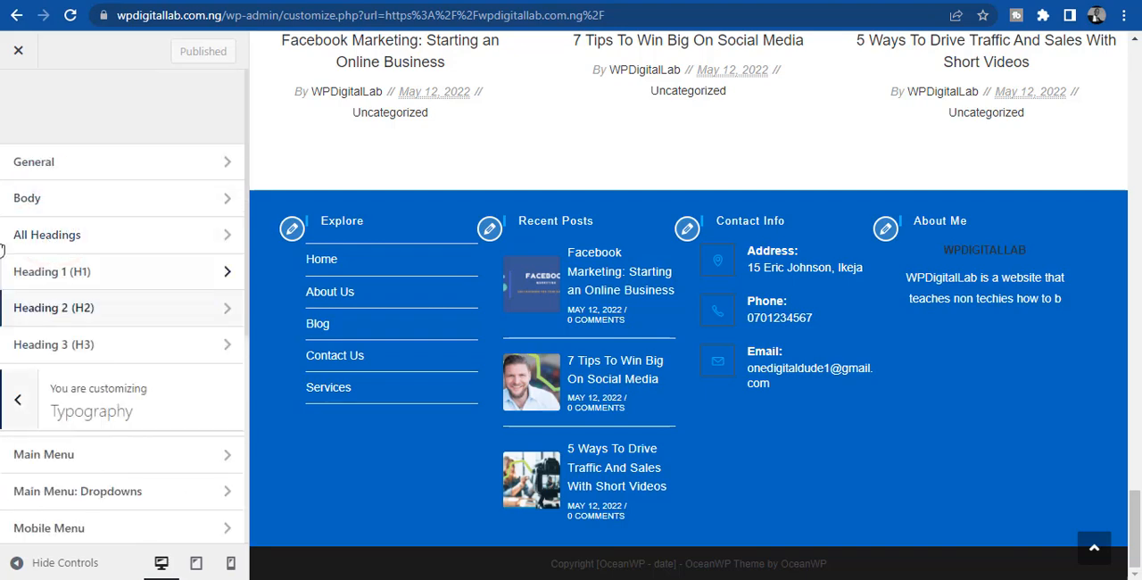
scroll(8, 344, "down", 4)
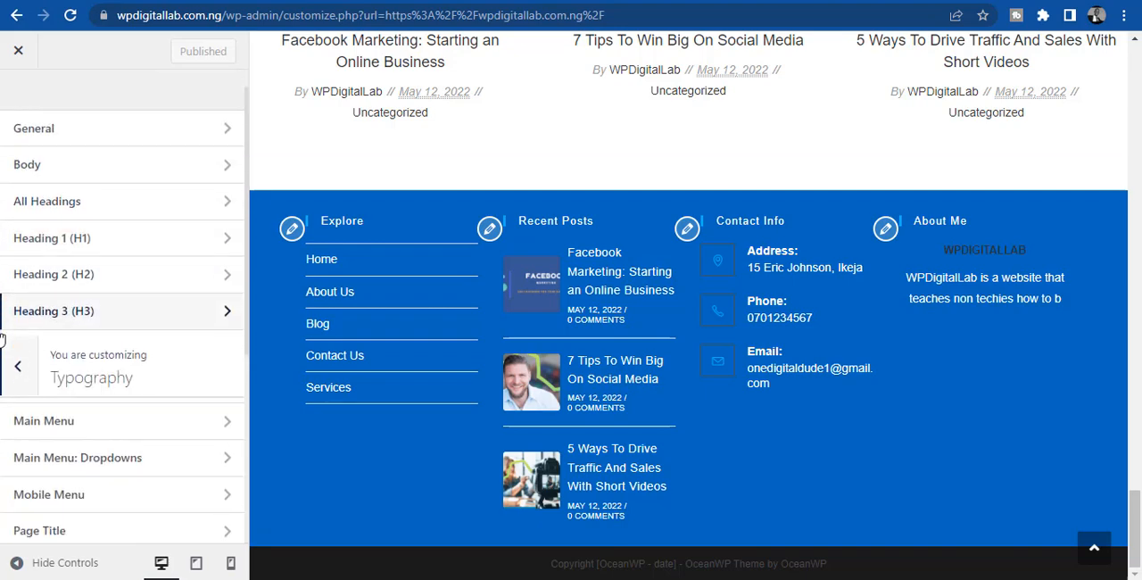
scroll(2, 339, "down", 2)
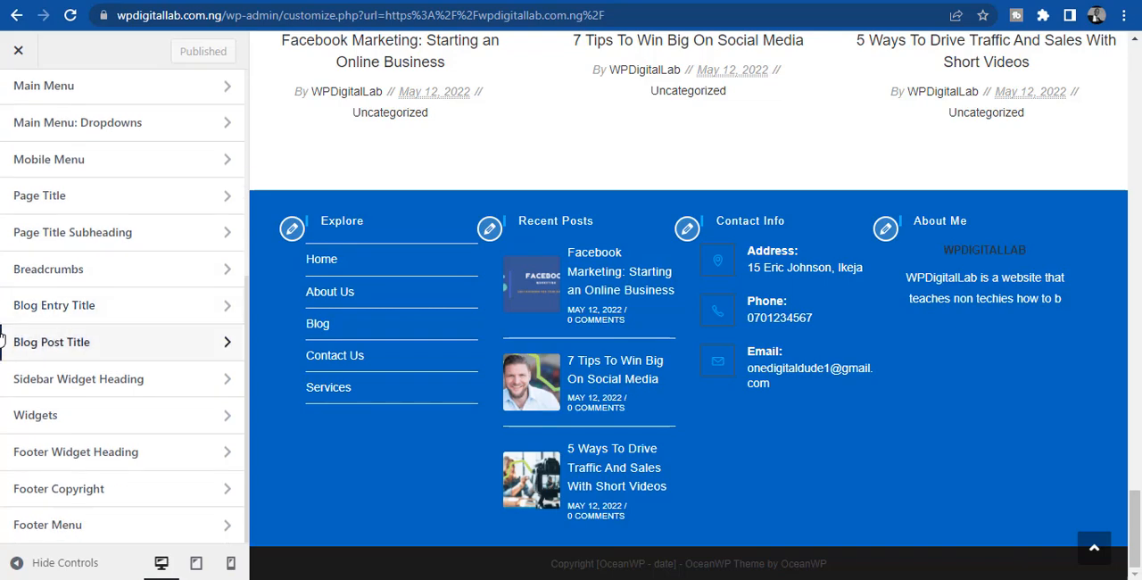
left_click(50, 453)
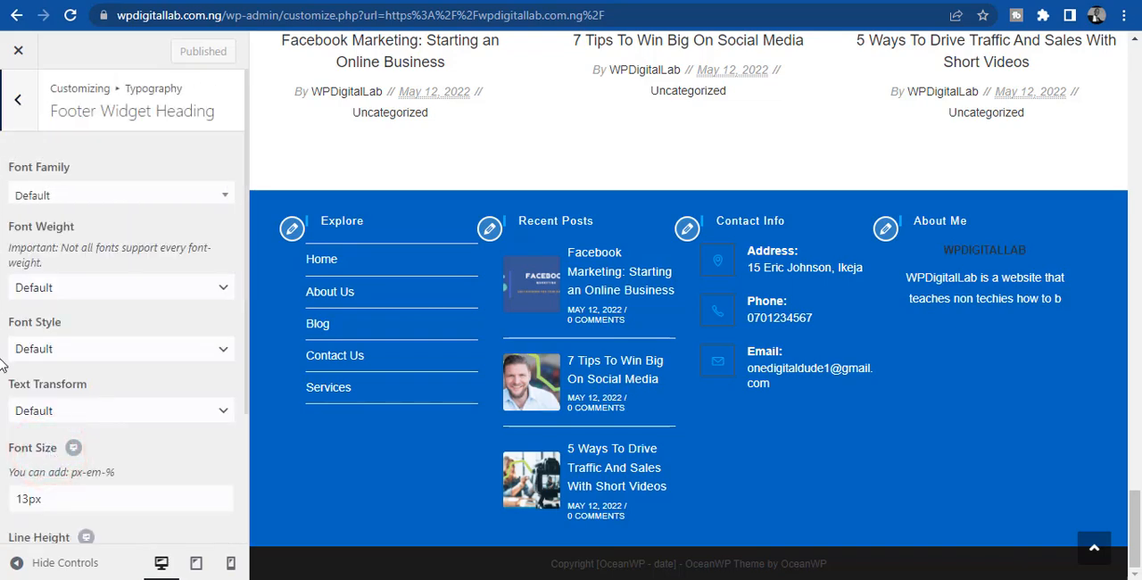
- Try gray #636363 as the footer widget heading font color and set it back to white #ffffff
scroll(3, 362, "down", 5)
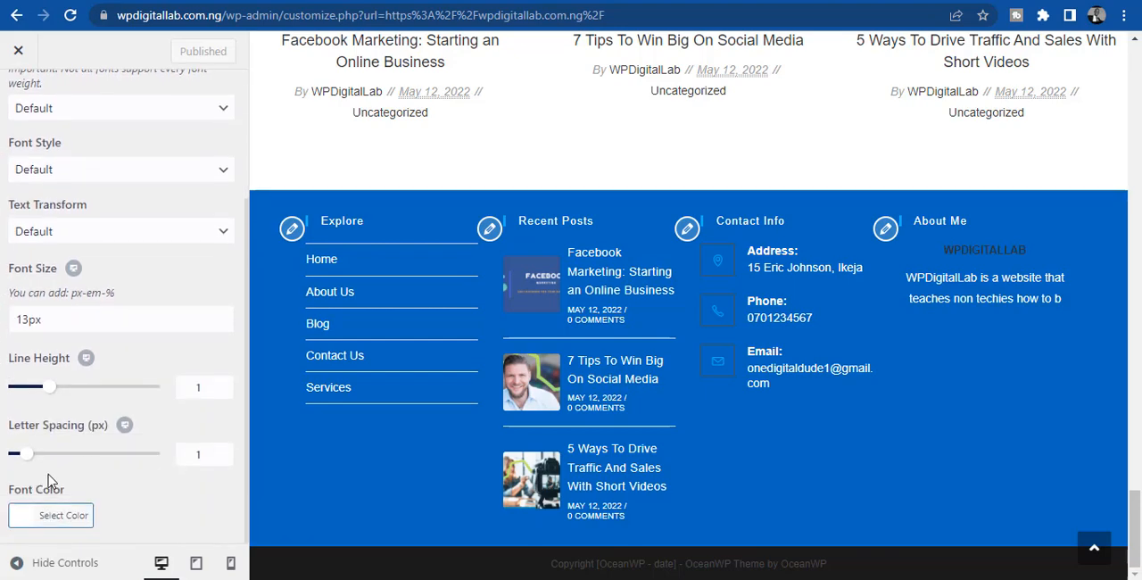
left_click(22, 522)
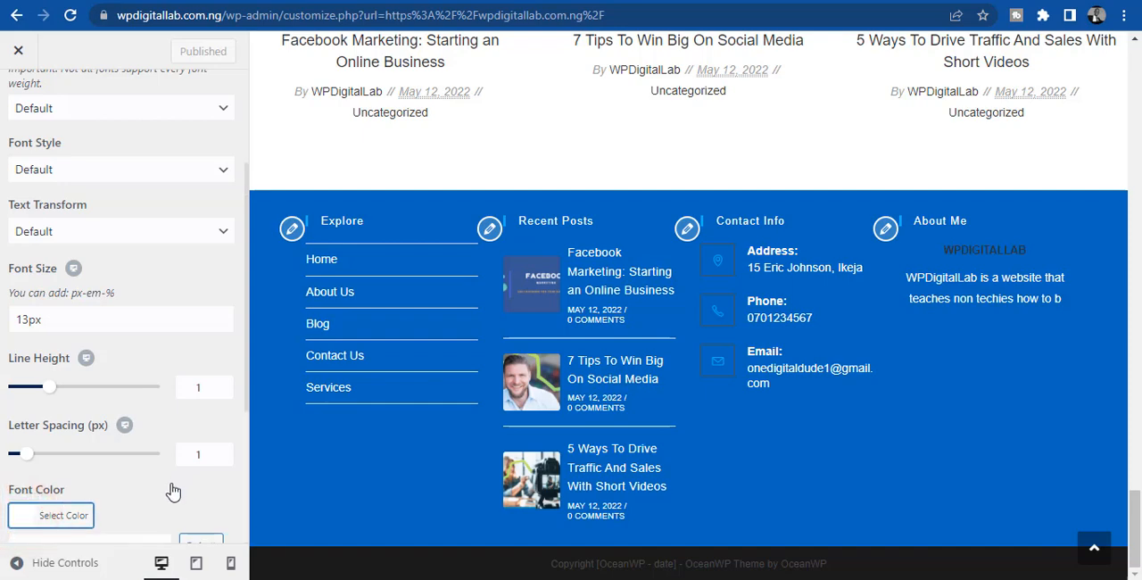
scroll(173, 490, "down", 3)
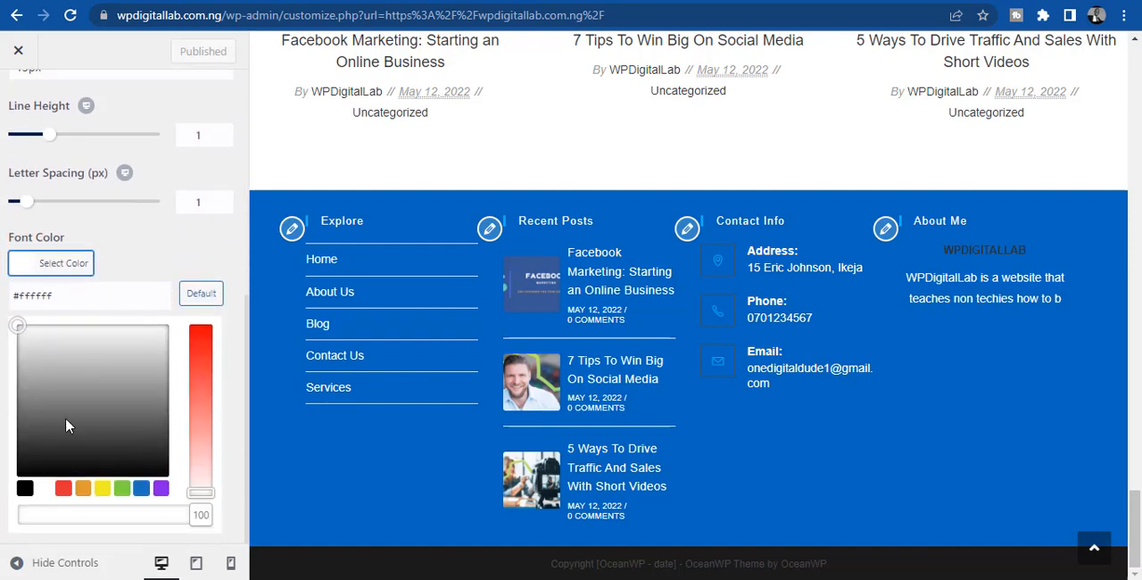
left_click(66, 418)
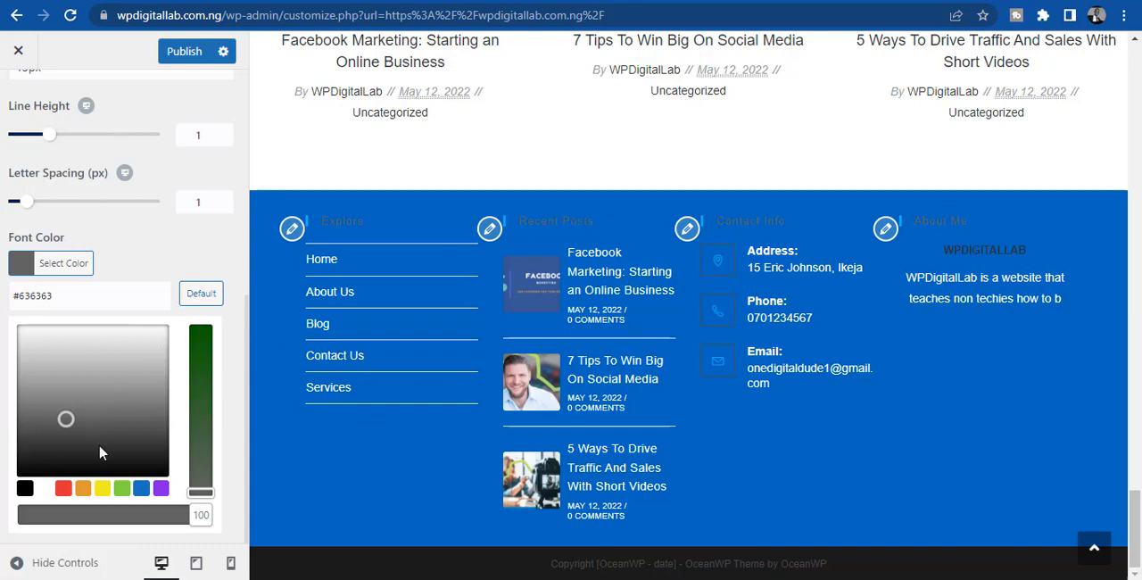
left_click(43, 489)
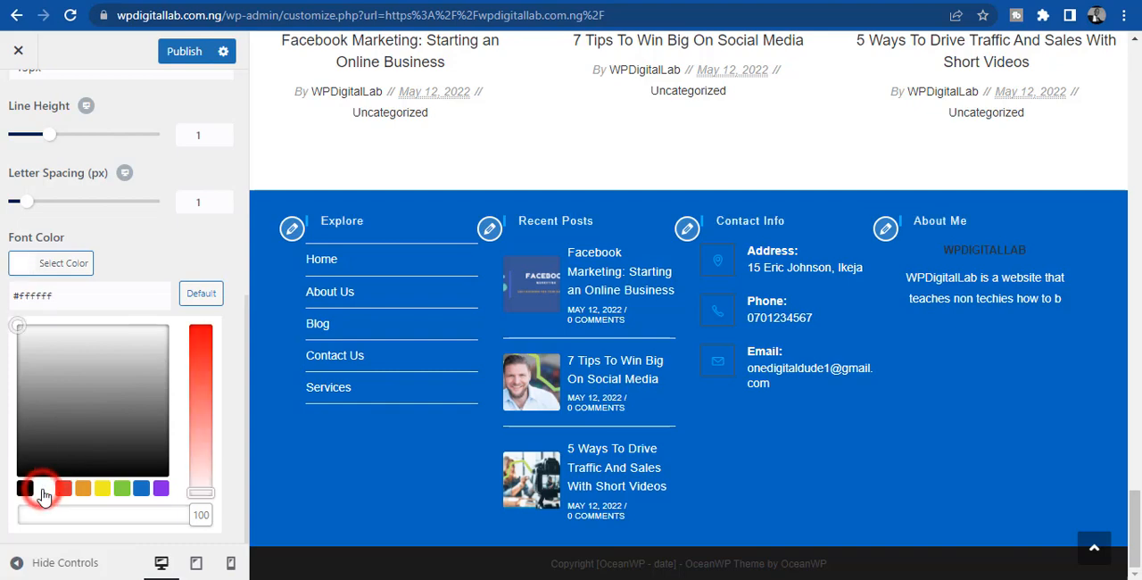
left_click(139, 239)
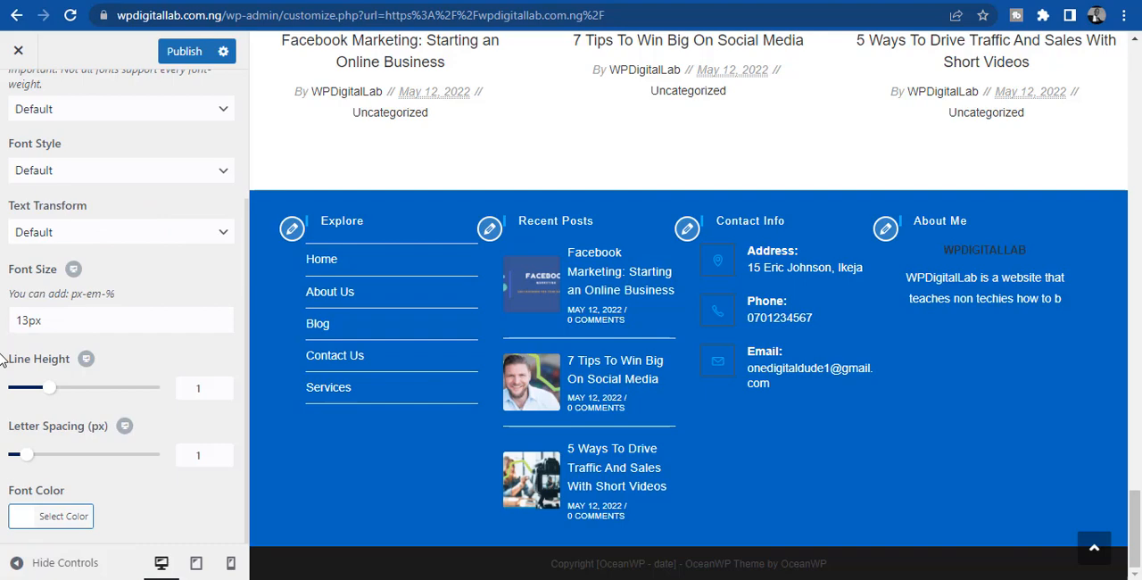
- Set the footer widget heading's text transform to Capitalize
scroll(2, 358, "up", 3)
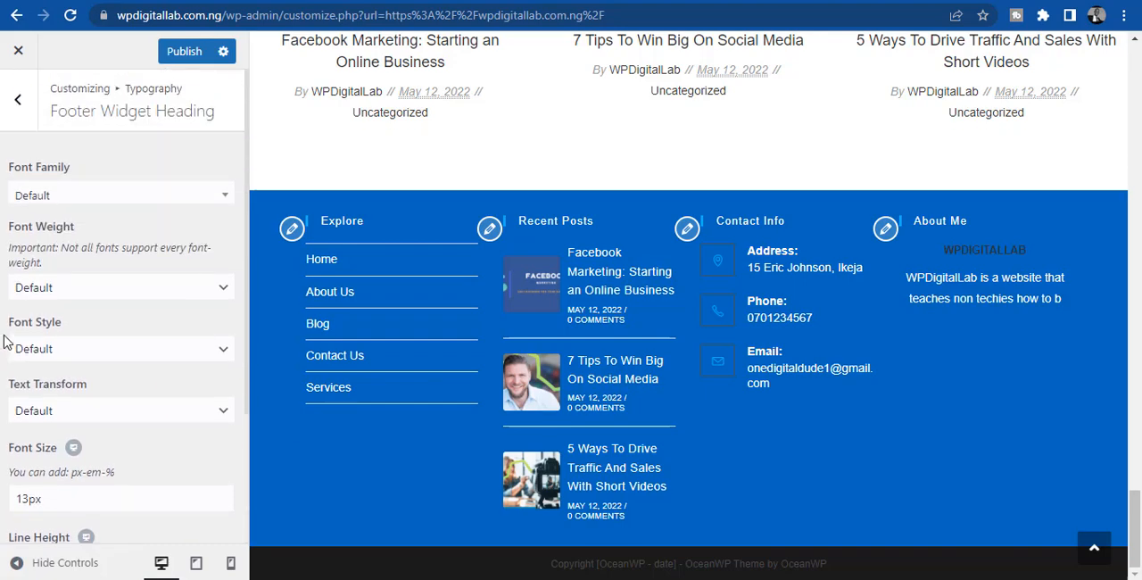
left_click(16, 102)
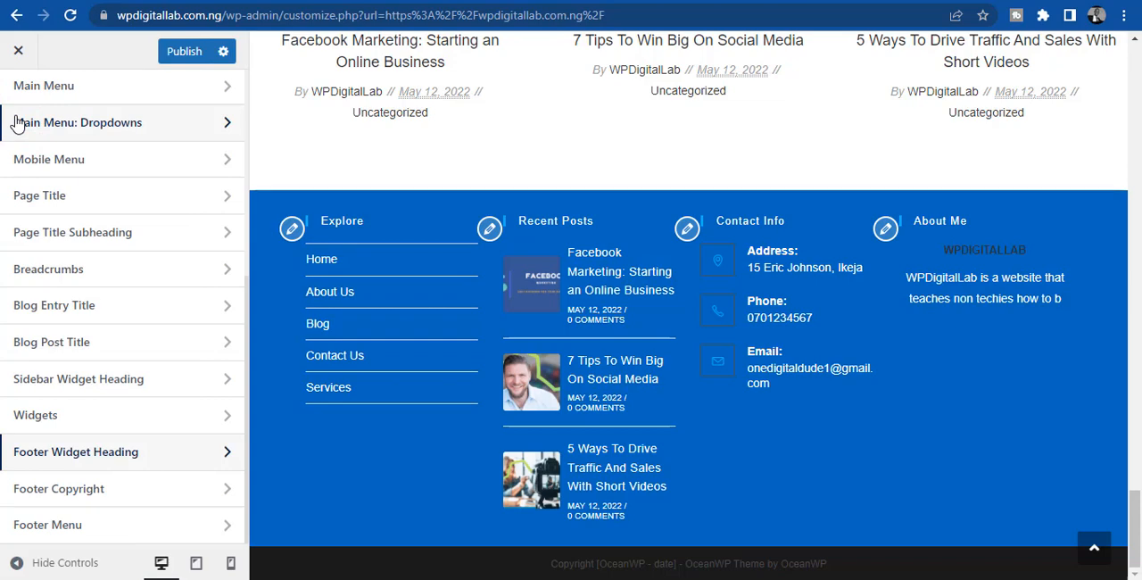
left_click(114, 450)
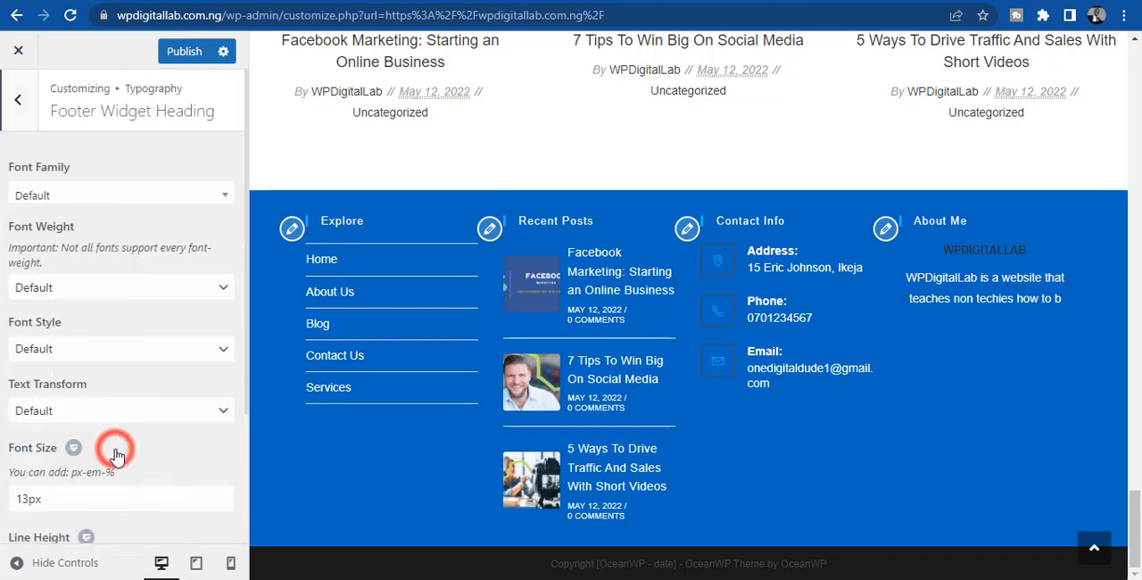
left_click(50, 411)
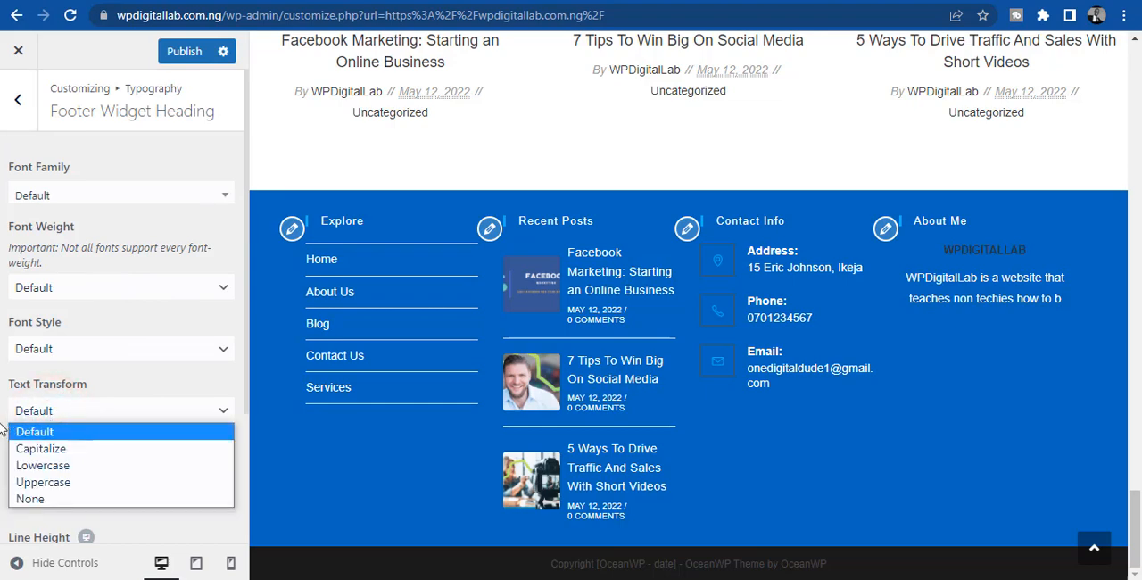
left_click(79, 450)
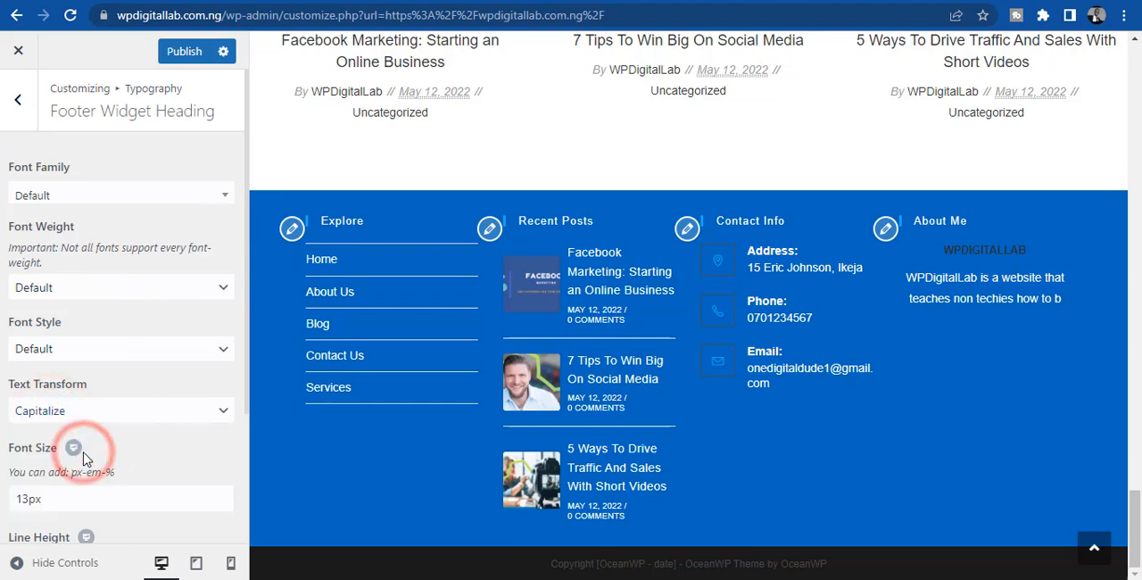
left_click(72, 412)
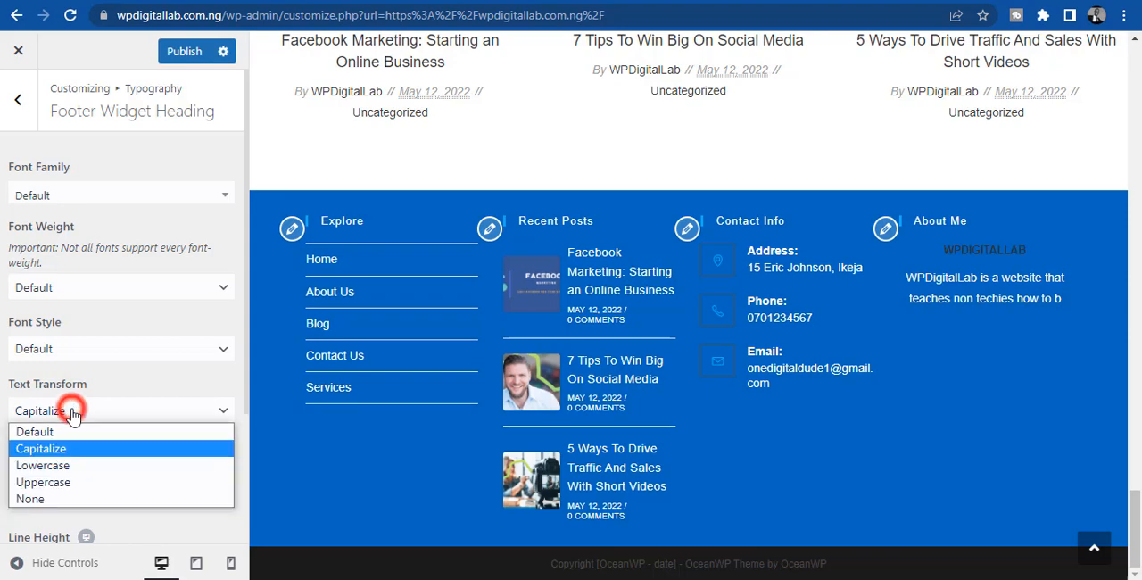
left_click(4, 401)
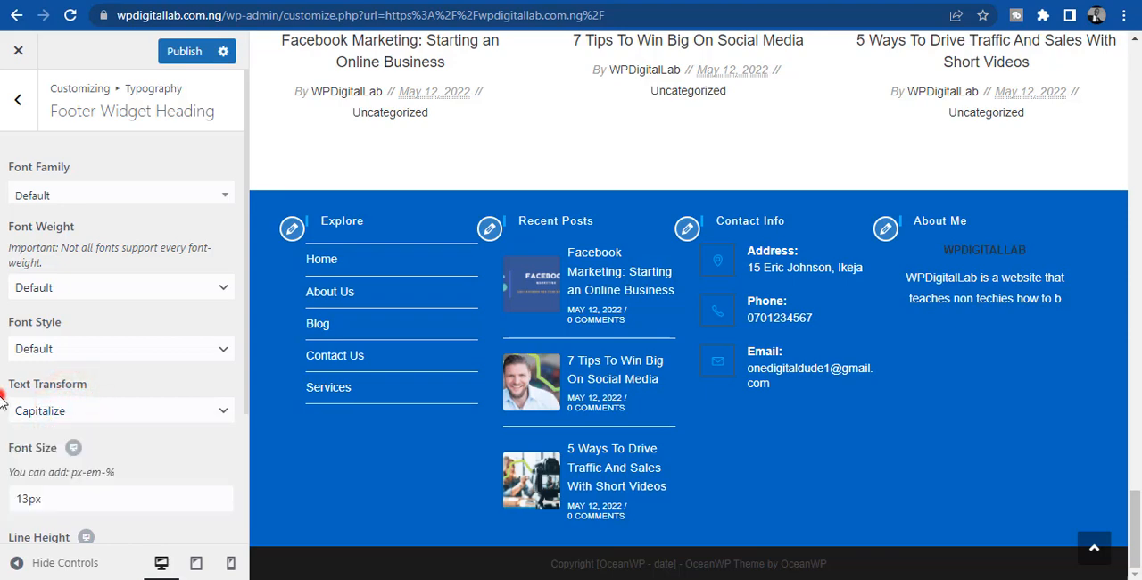
- Try footer widget heading font sizes of 15px and 20px, and set the size back to 13px
left_click(27, 498)
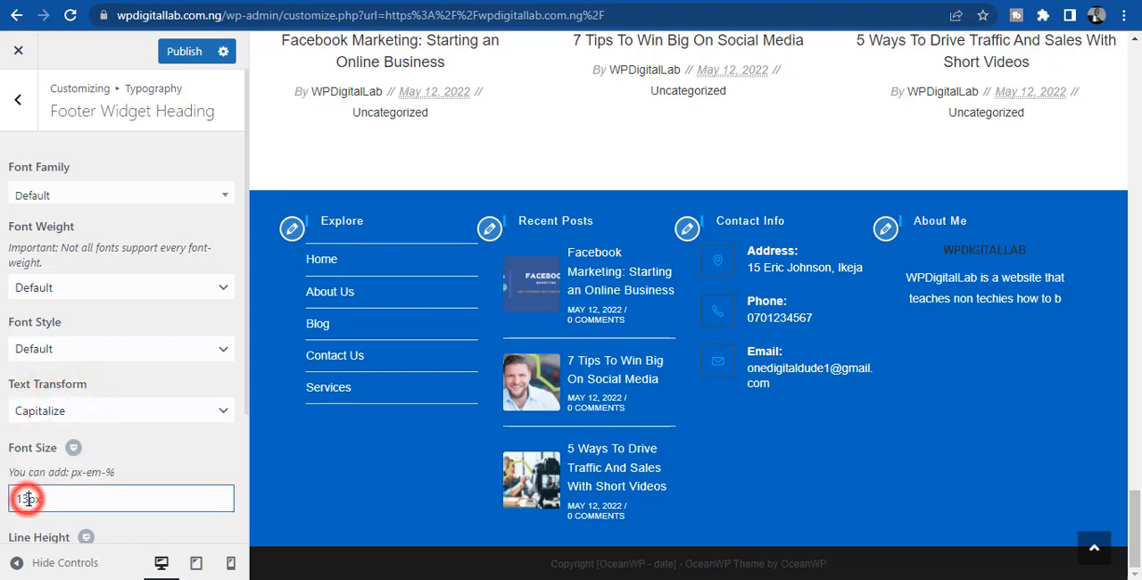
key("BackSpace")
type("5")
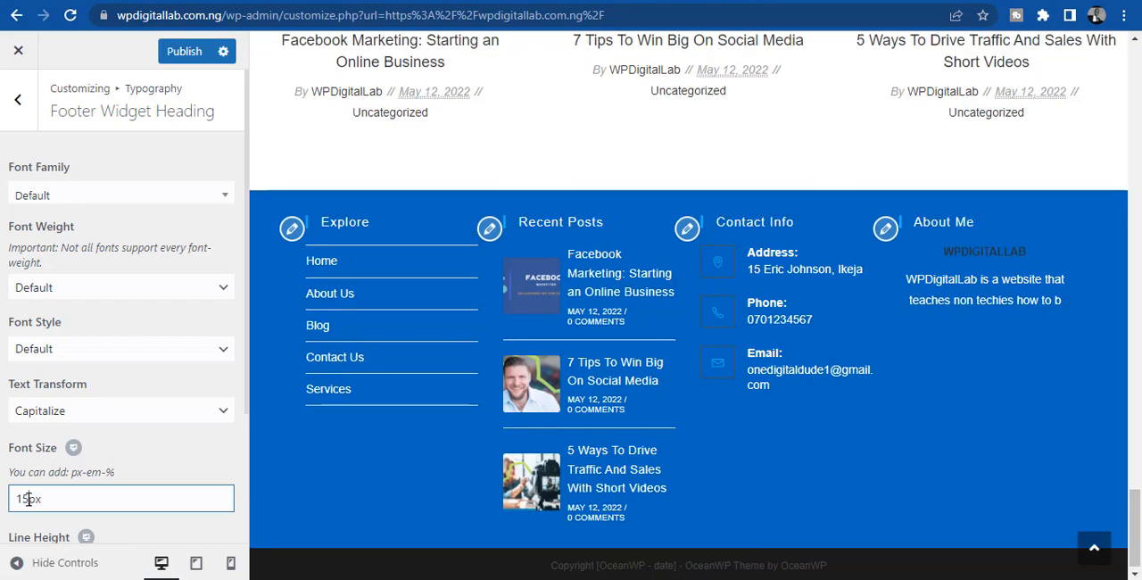
key("BackSpace")
key("BackSpace")
type("20")
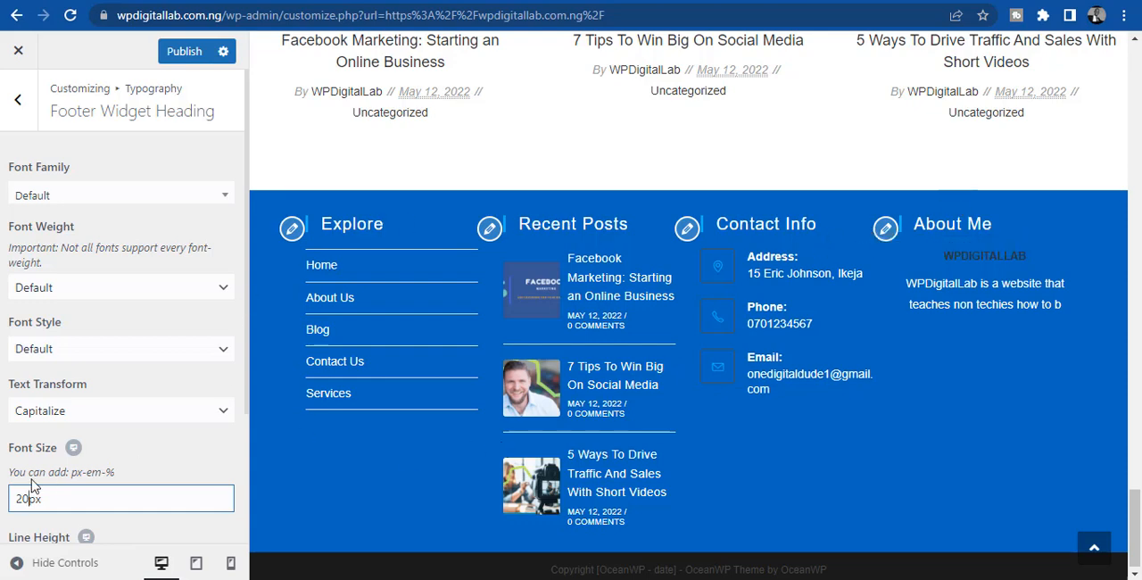
key("BackSpace")
key("BackSpace")
type("13")
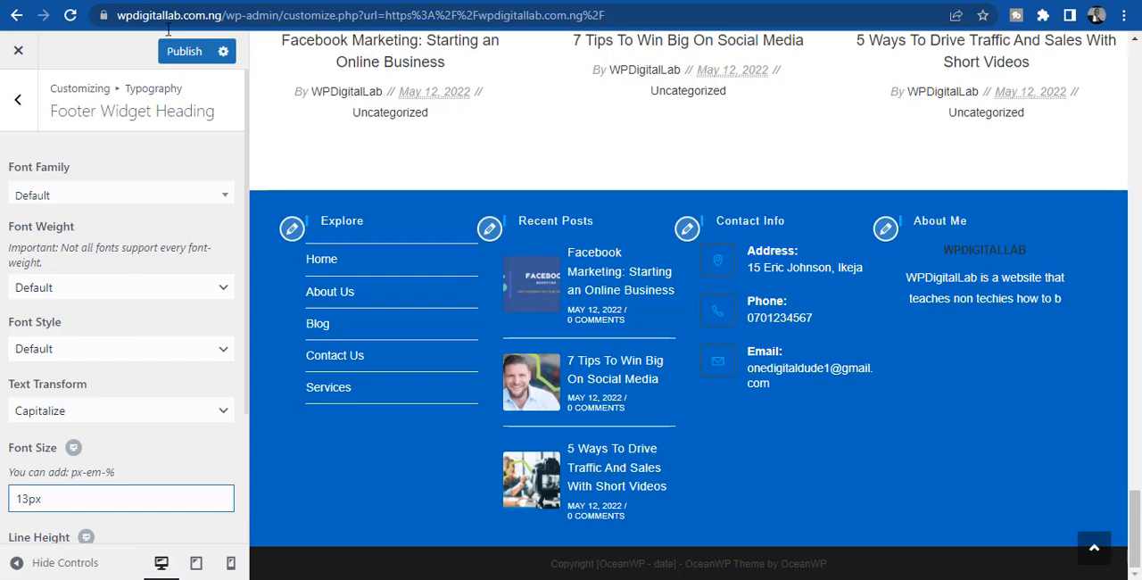
- Leave the Footer Widget Heading settings, switch to the WordPress admin pages list and open the installed plugins page
left_click(21, 101)
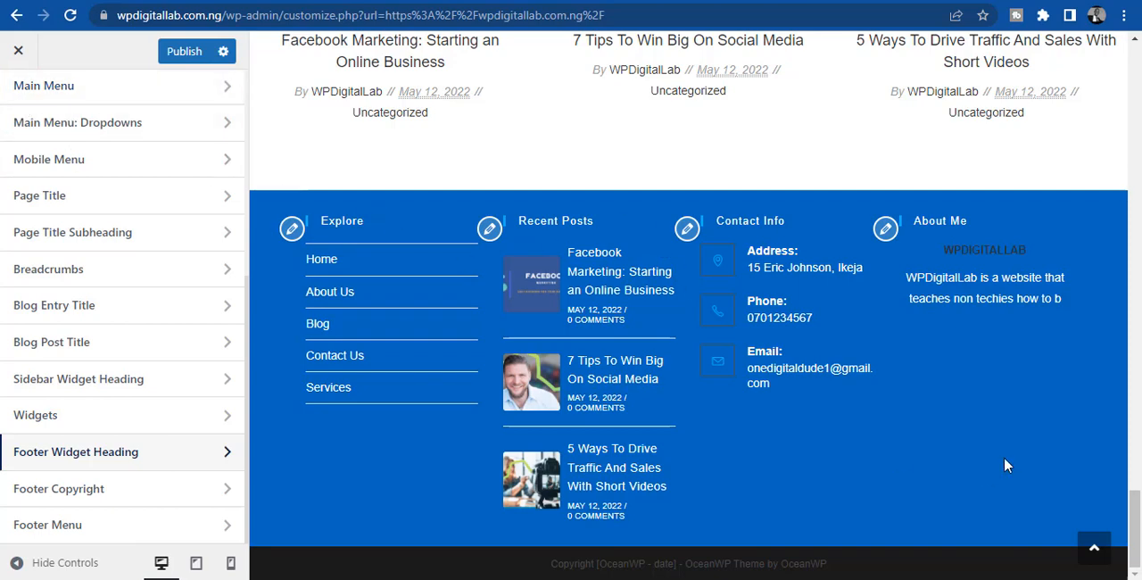
left_click(1137, 526)
left_click(750, 2)
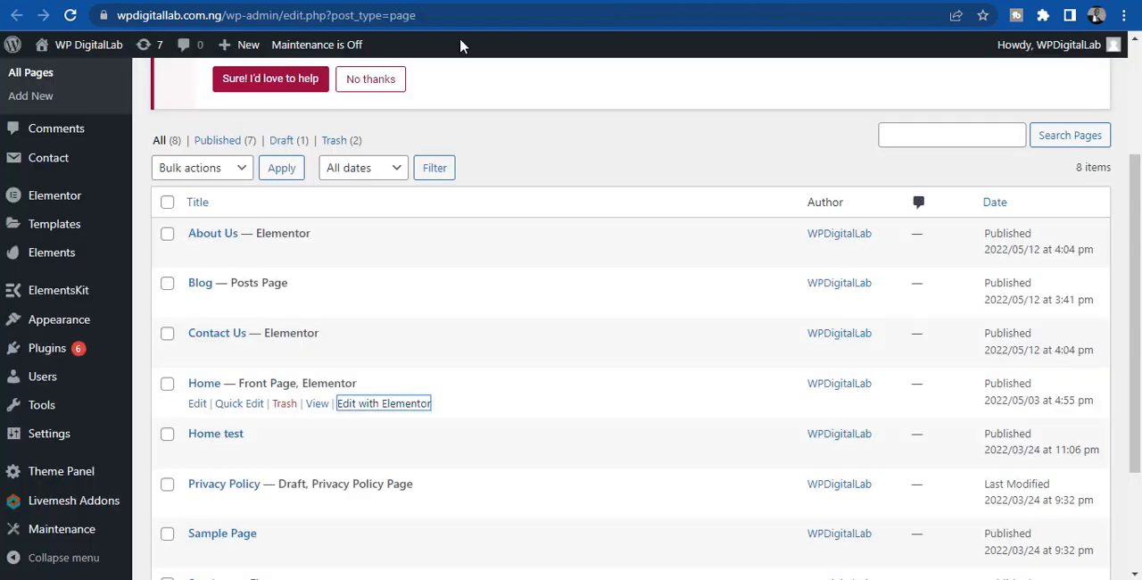
left_click(40, 355)
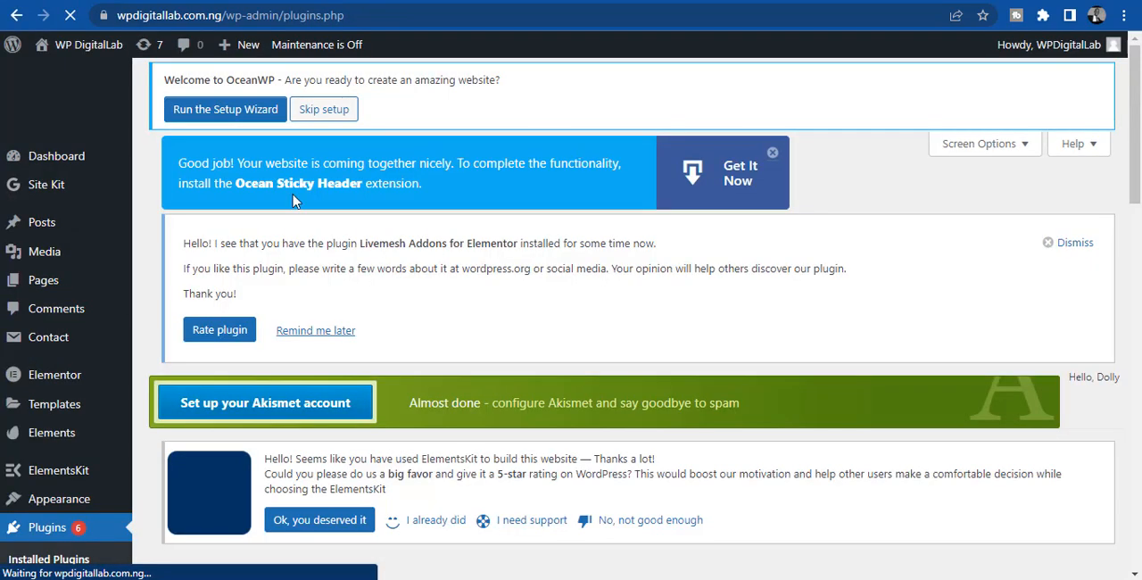
- Look through the installed plugins list, open the Themes page and review the OceanWP theme details
left_click_drag(1136, 177, 1136, 523)
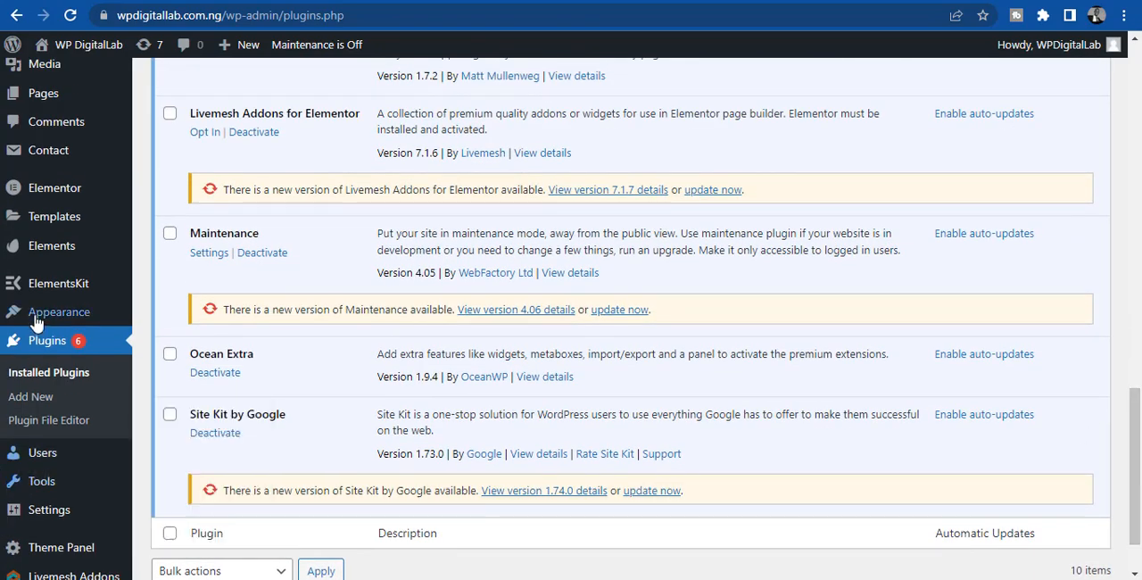
mouse_move(59, 313)
left_click(164, 327)
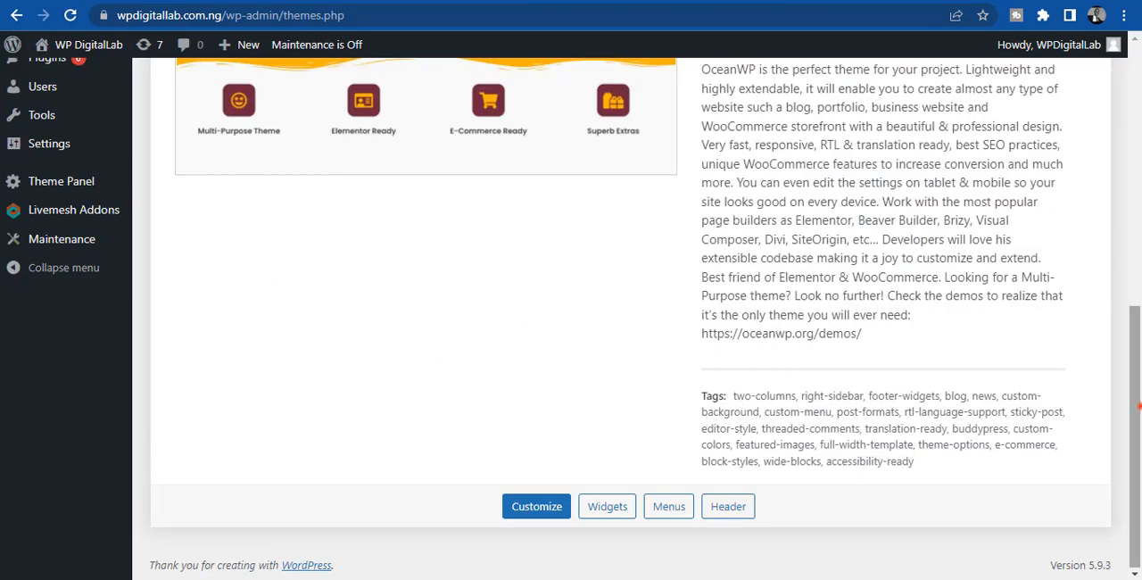
left_click_drag(1137, 406, 1136, 260)
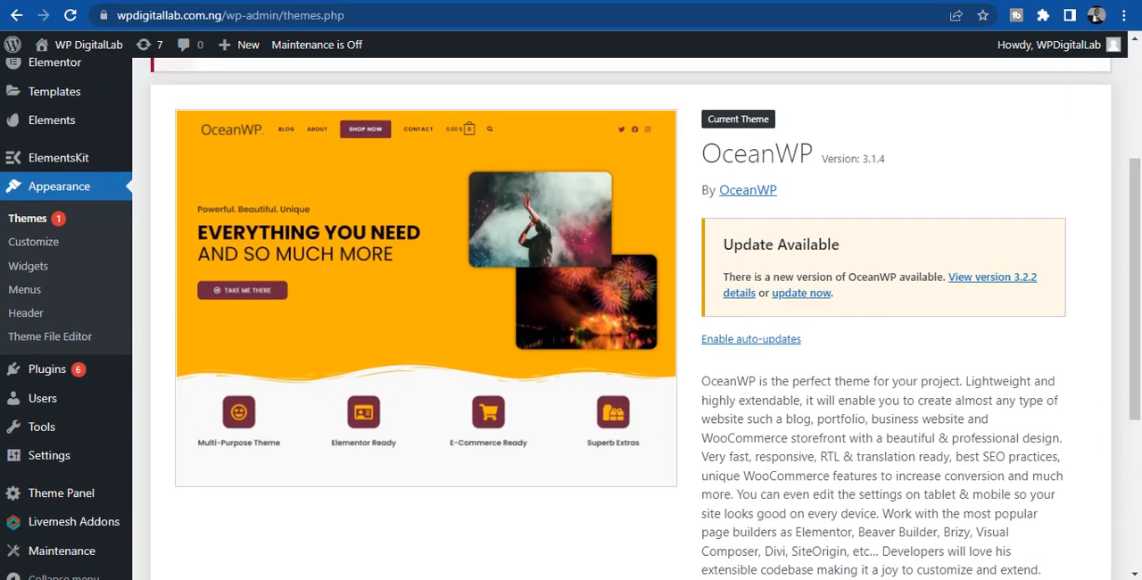
- Return to the Customizer and examine the copyright line at the bottom of the site's footer
left_click(769, 0)
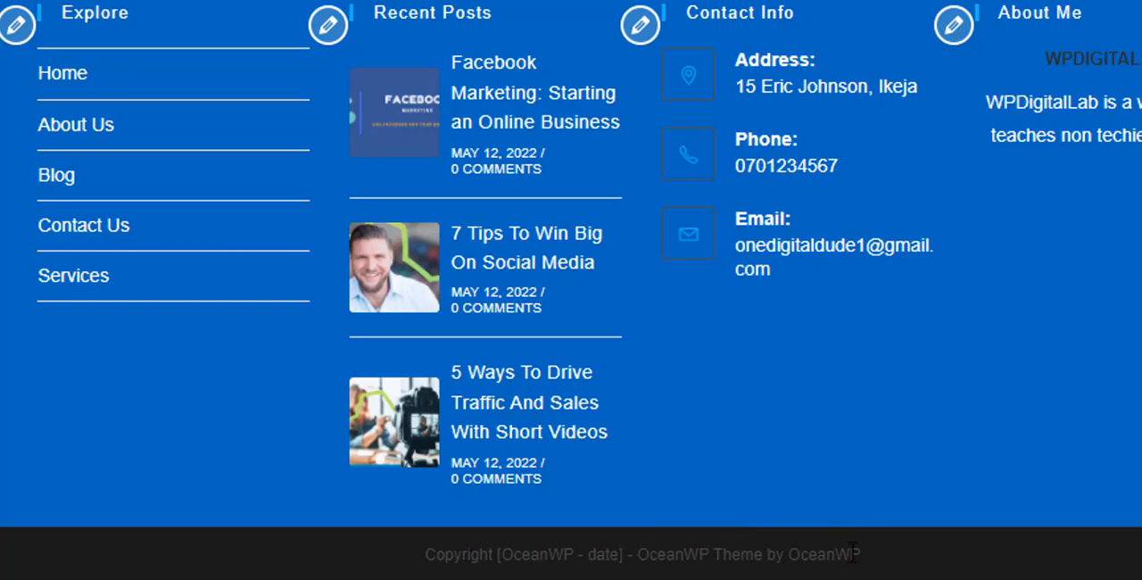
left_click_drag(875, 551, 412, 562)
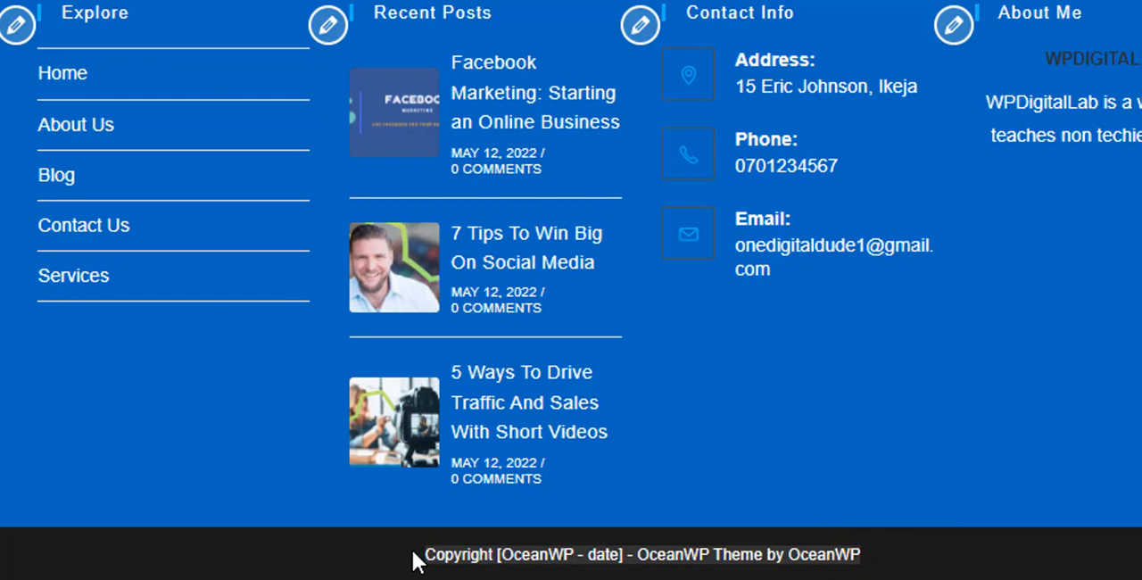
left_click(901, 553)
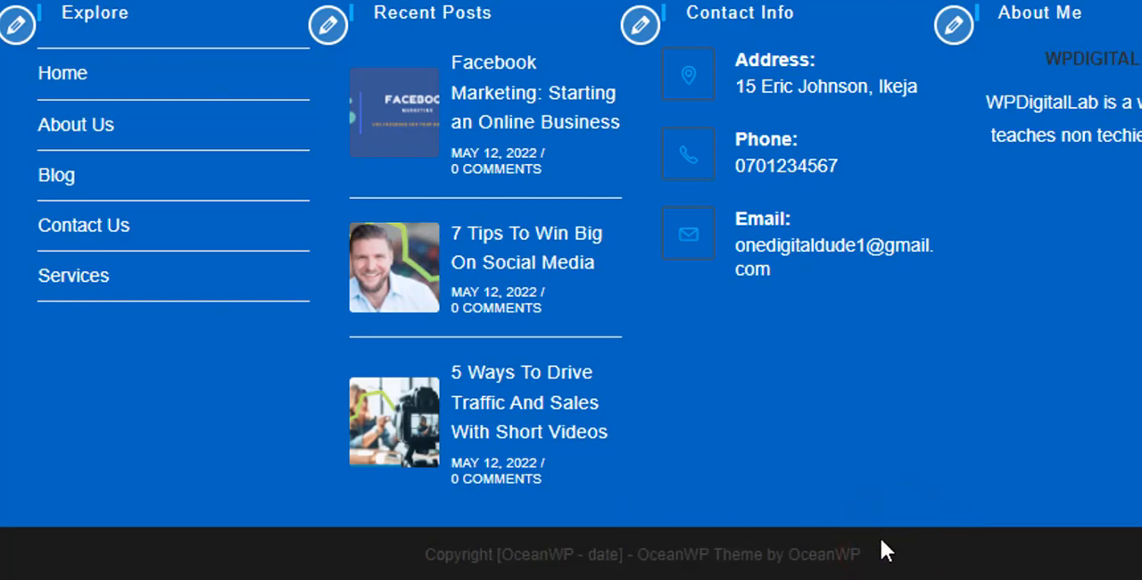
left_click_drag(872, 549, 702, 520)
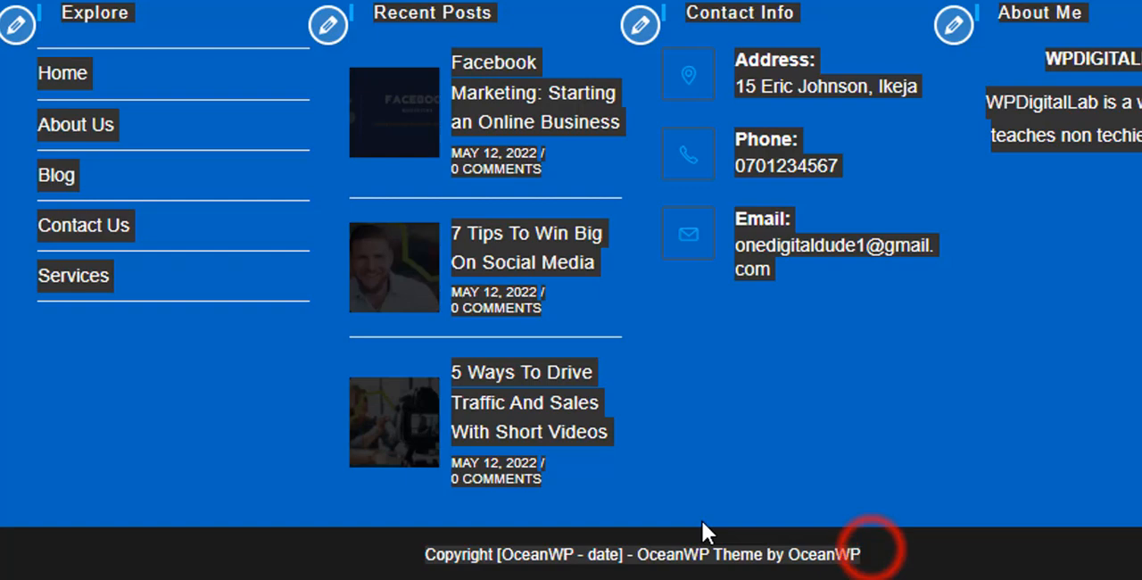
left_click(881, 540)
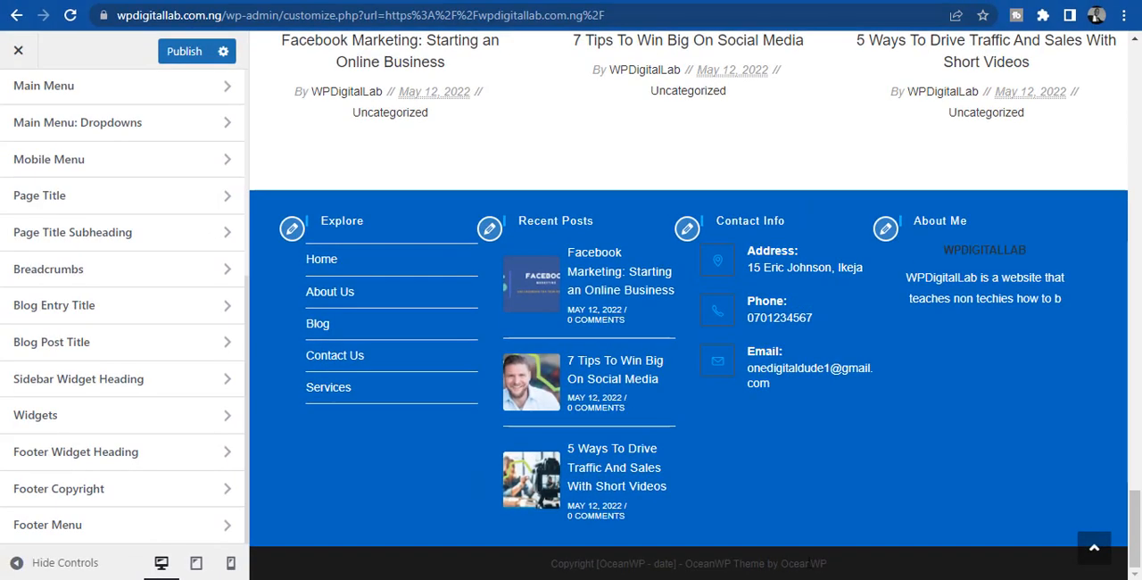
left_click_drag(840, 565, 26, 420)
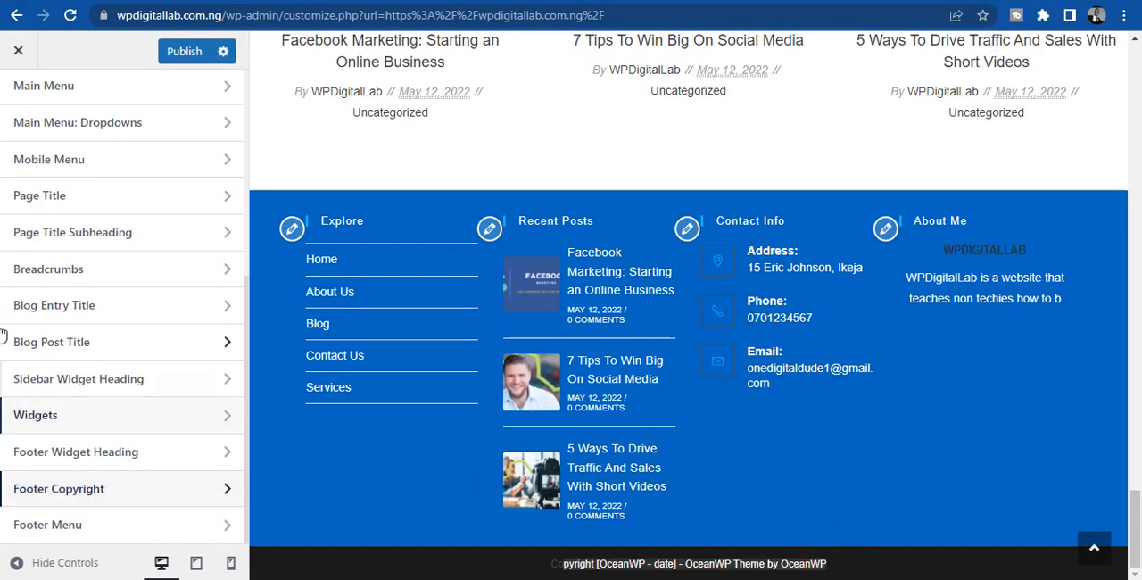
- In the Footer Bottom settings, change the bracketed part of the copyright text to "OneDigitalDude - 2022"
scroll(70, 185, "up", 4)
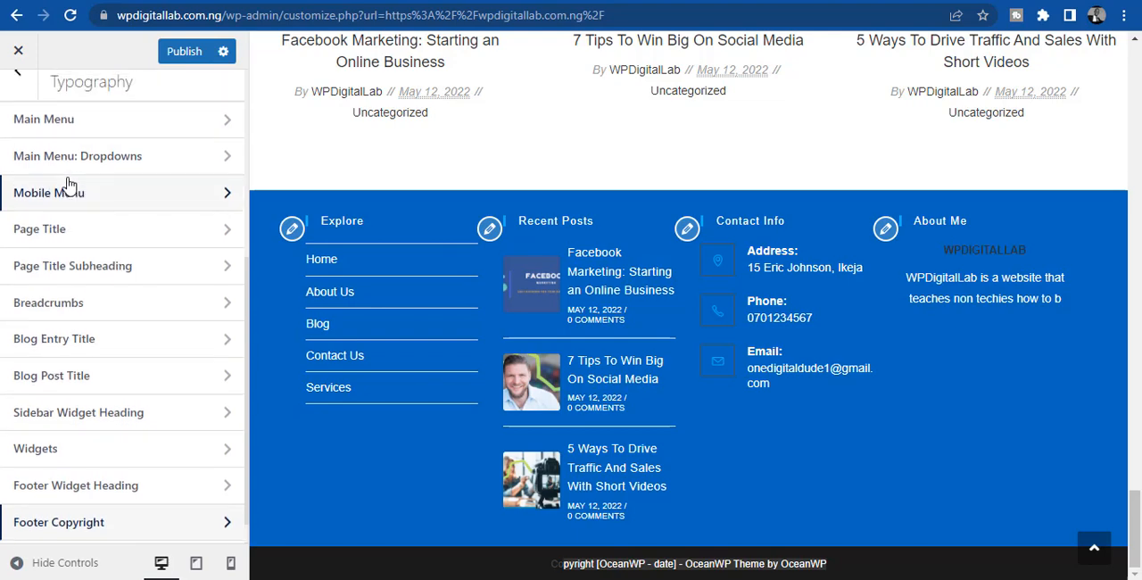
left_click(17, 98)
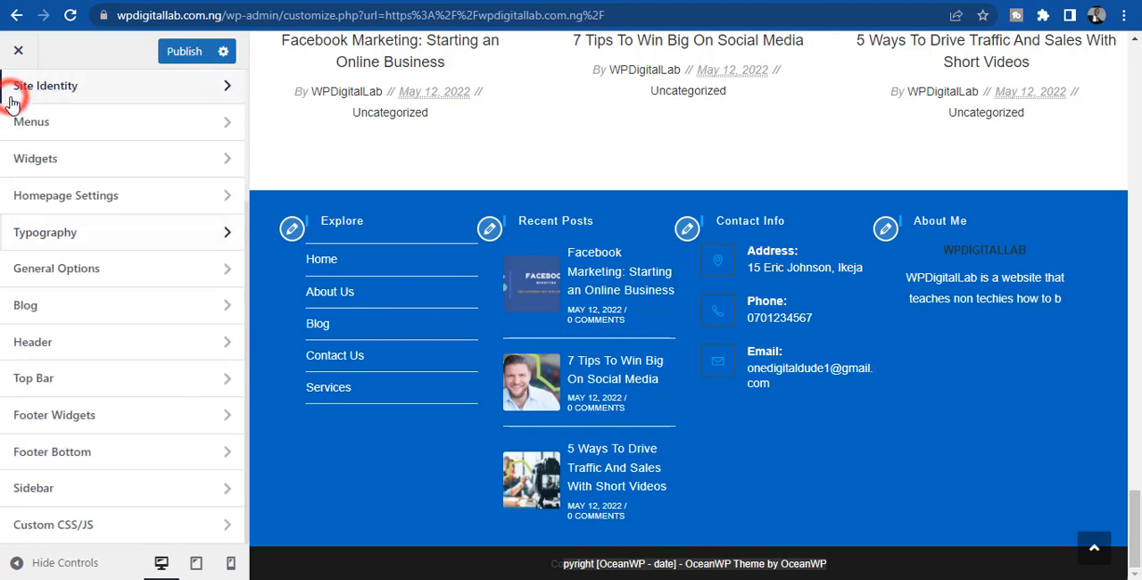
left_click(77, 457)
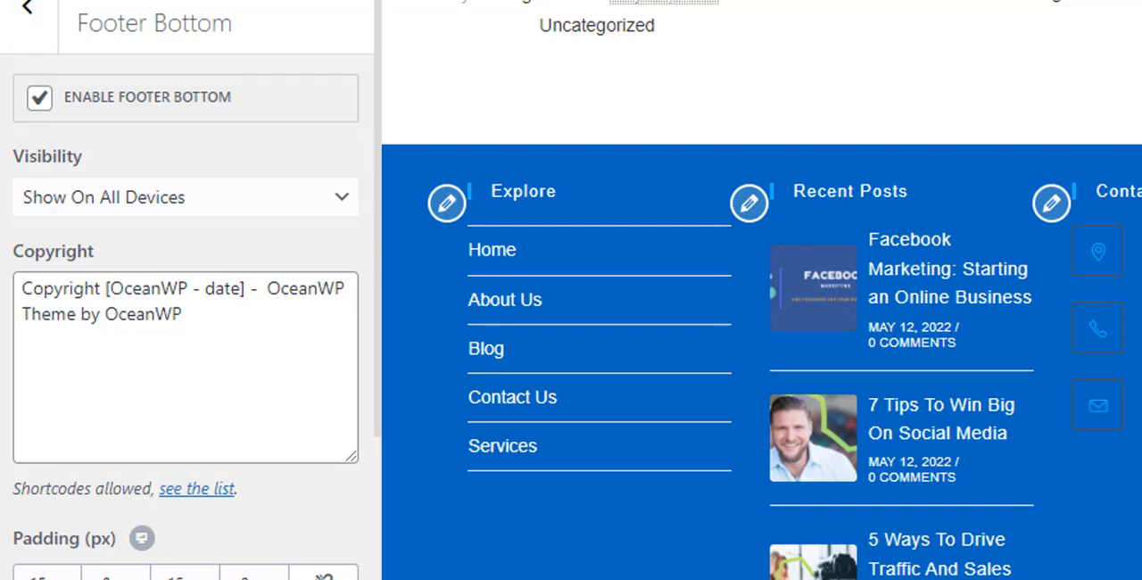
left_click_drag(187, 288, 110, 293)
type("OneDigit")
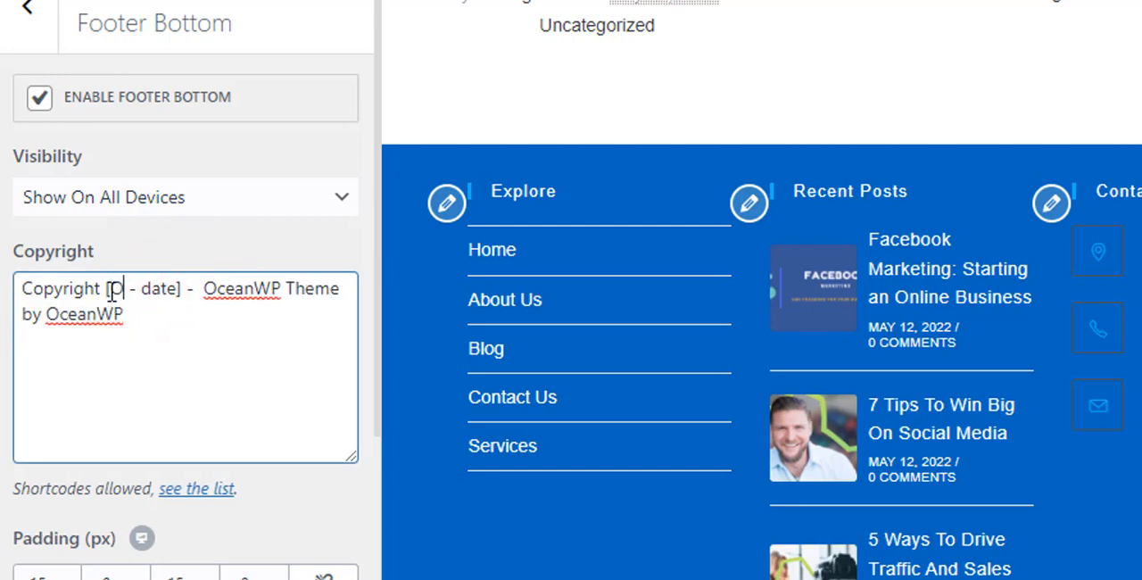
type("a")
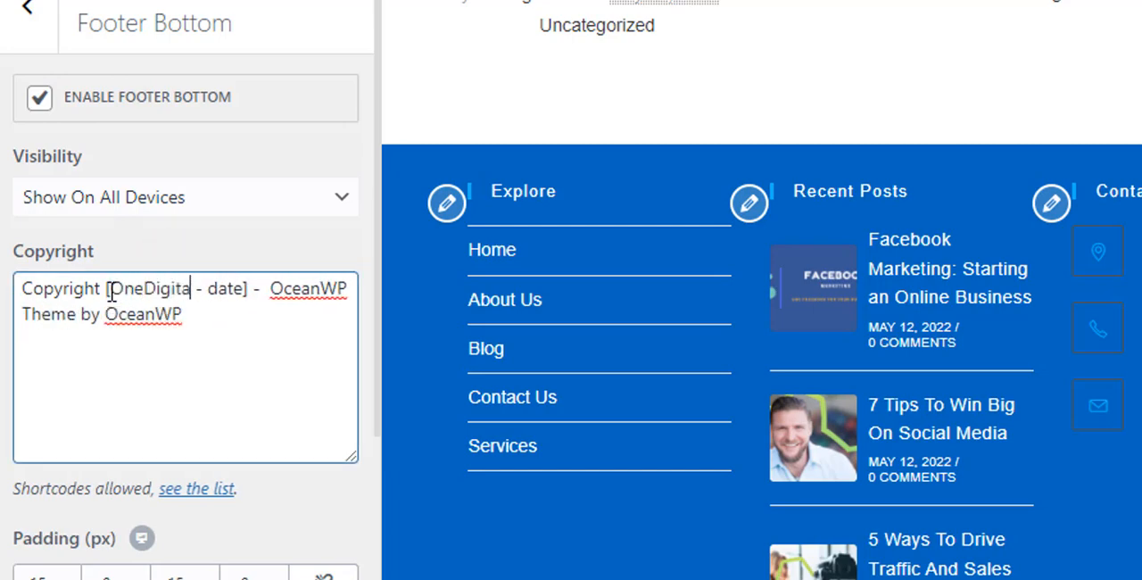
type("lDude")
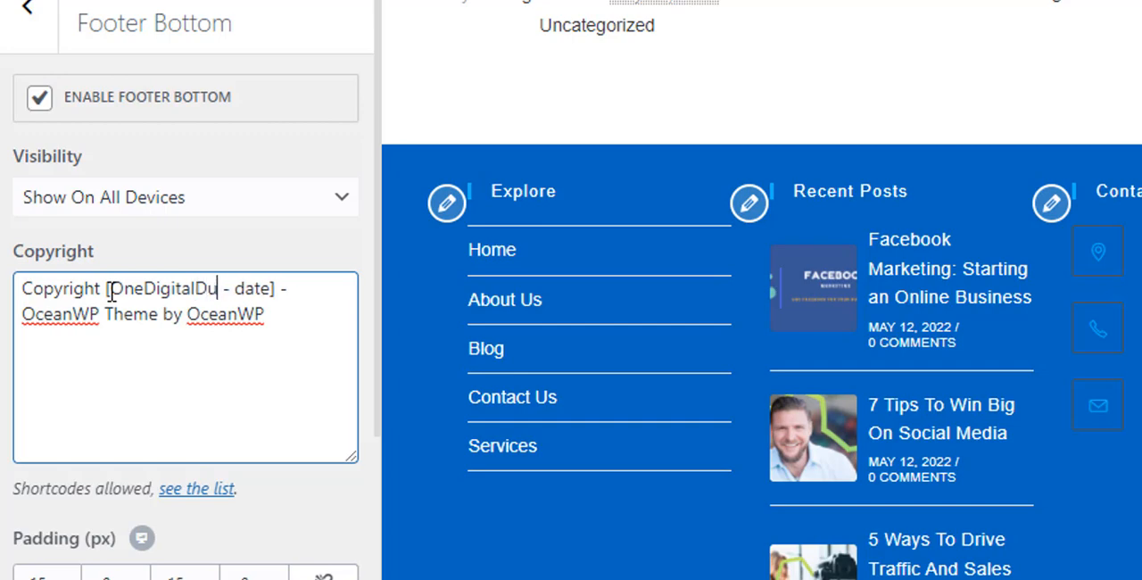
double_click(266, 288)
left_click_drag(299, 287, 289, 287)
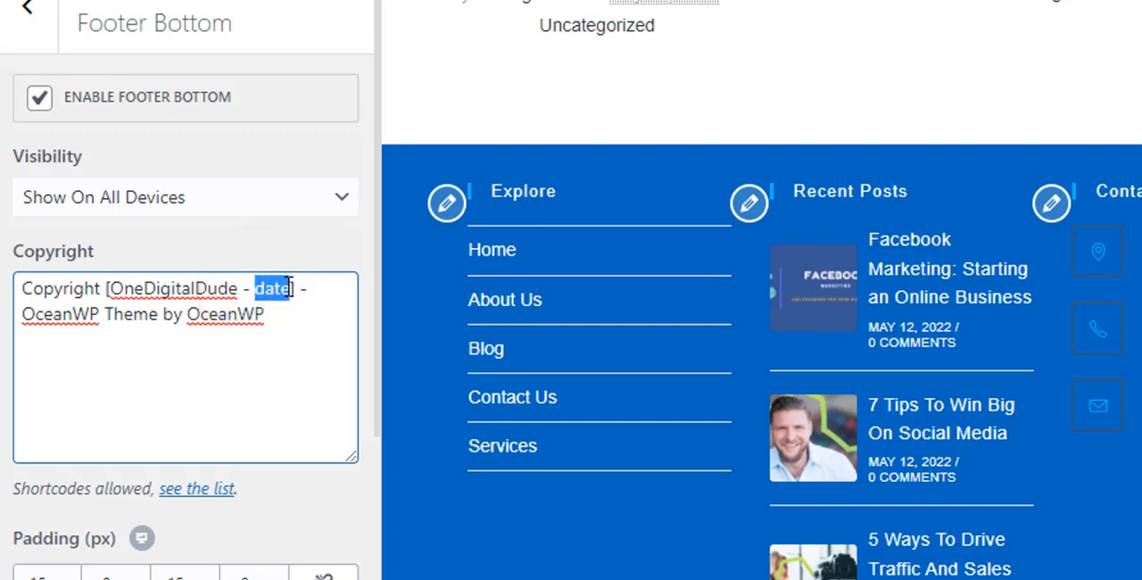
type("2022")
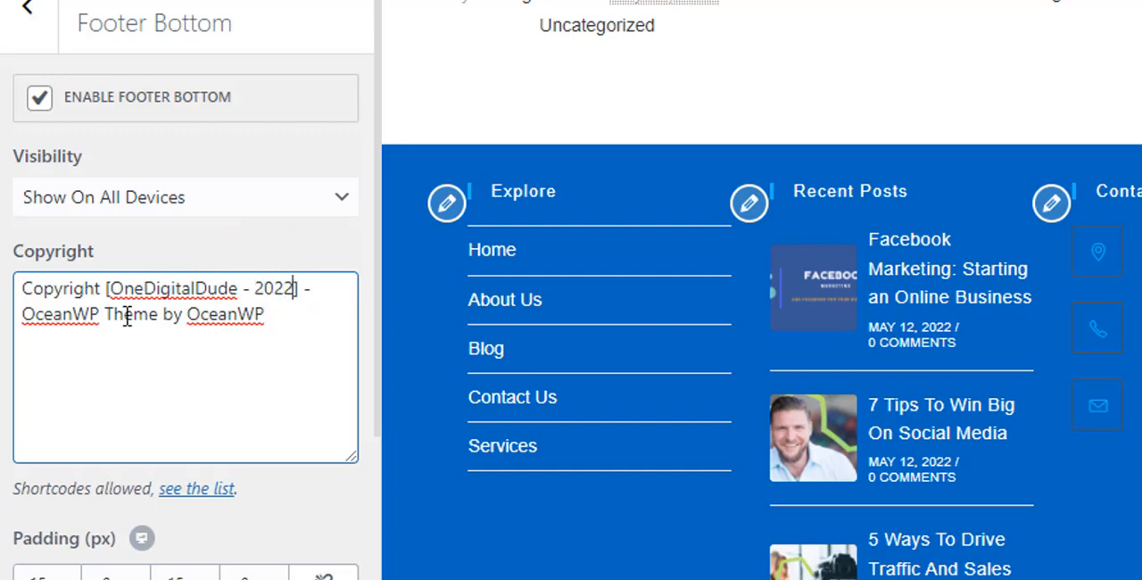
- Replace the theme credit in the copyright text with "Designed by OneDigitalDude", publish the changes and check the footer line
left_click_drag(21, 314, 157, 314)
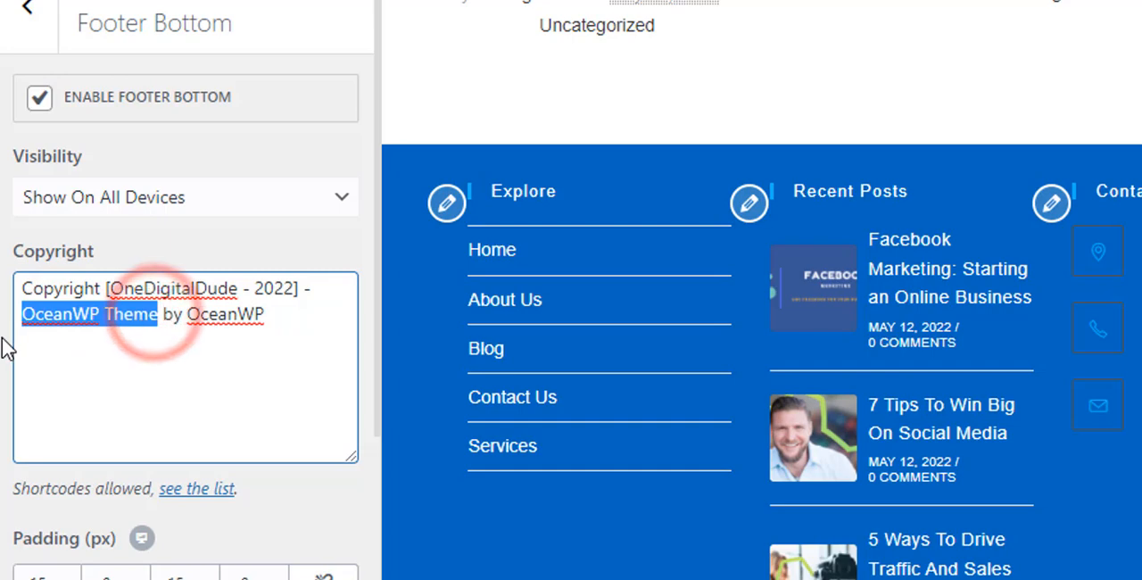
type("Designed")
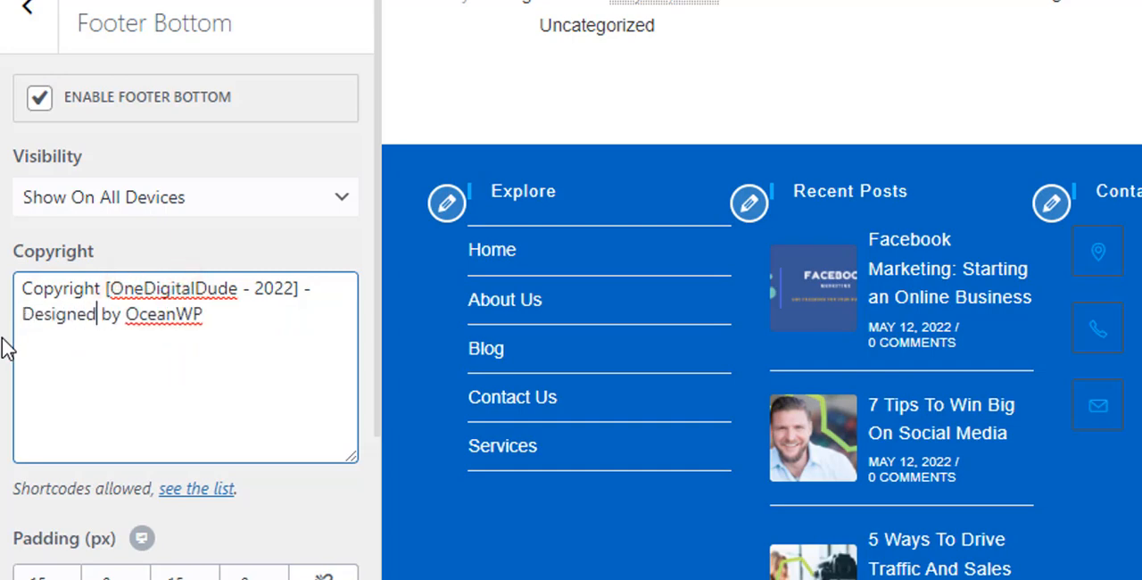
left_click_drag(219, 313, 134, 314)
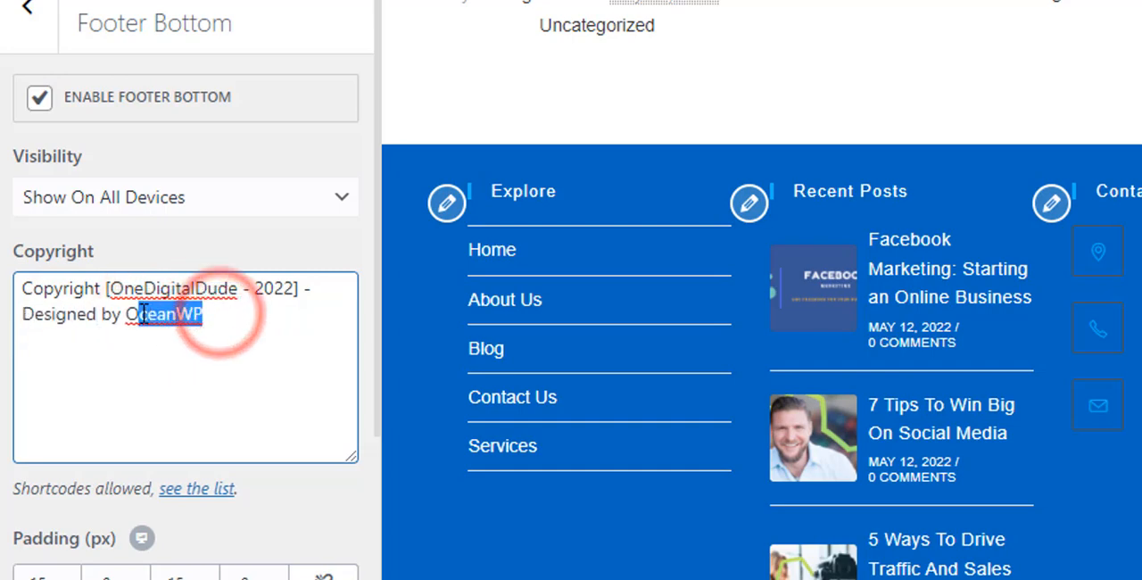
type("neDigitalDude")
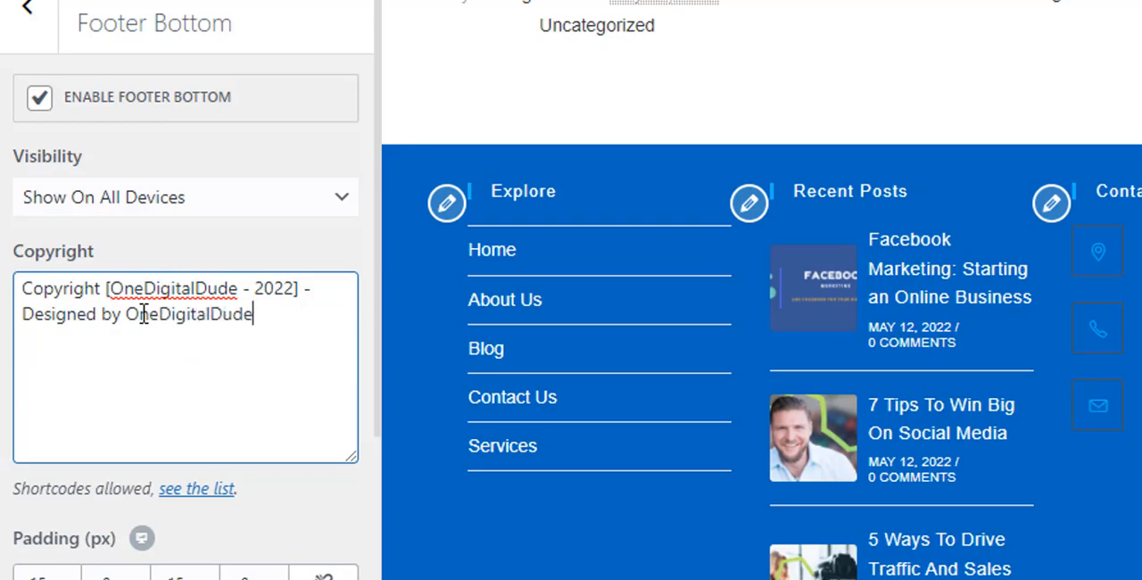
left_click(187, 49)
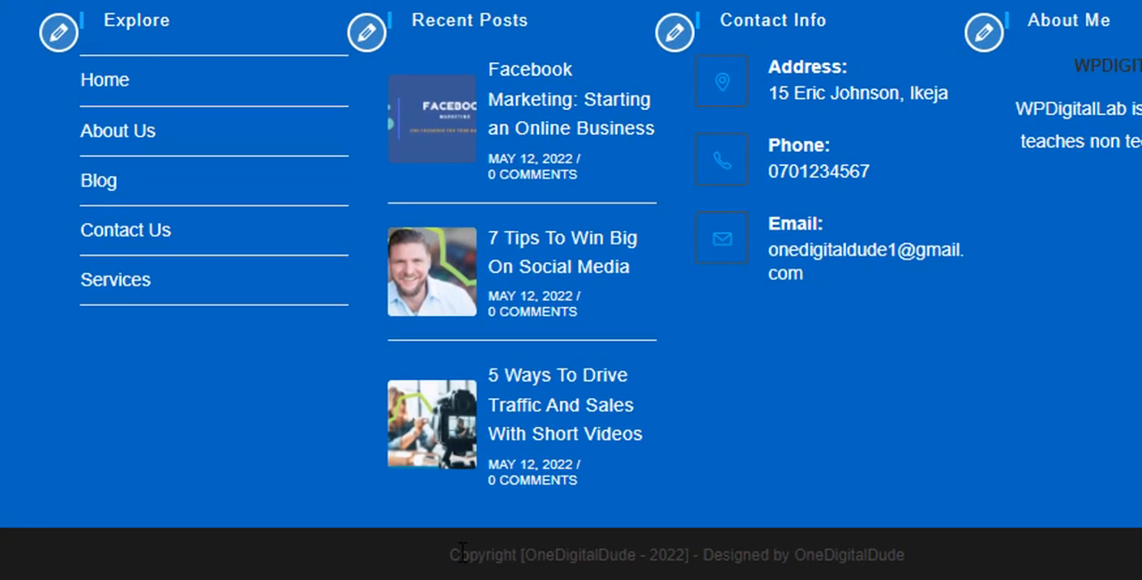
left_click_drag(448, 554, 981, 545)
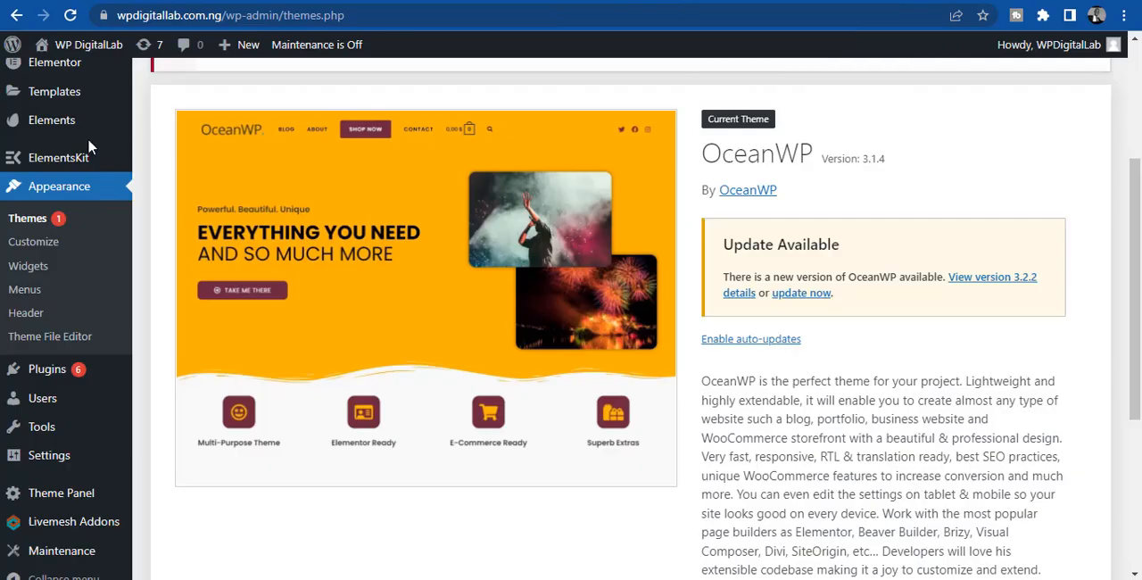
- Open the Home page for editing from the WordPress pages list and reload the live site
left_click_drag(1137, 360, 1126, 164)
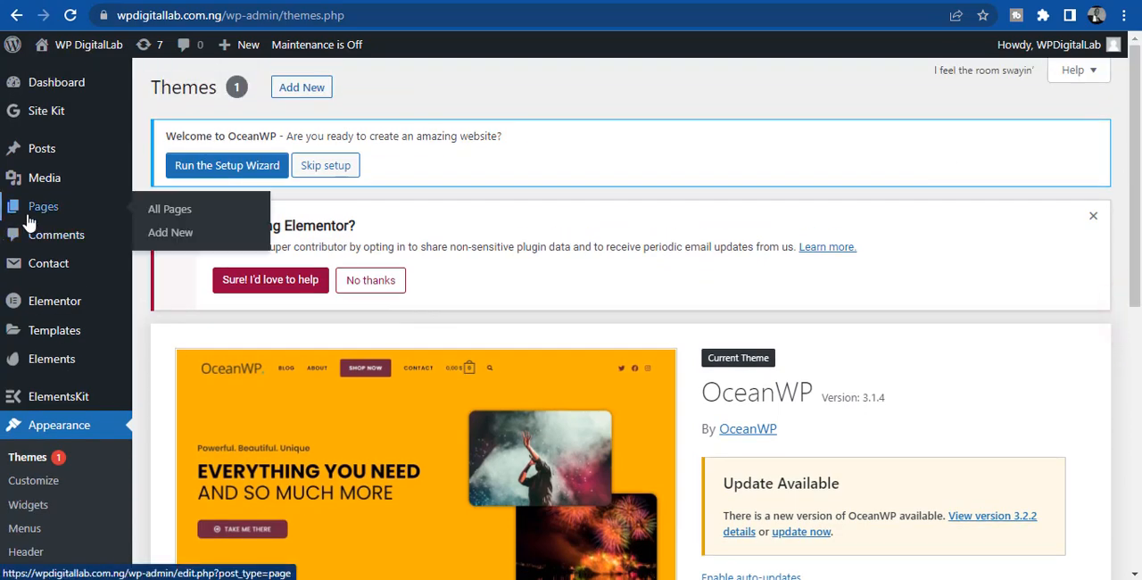
left_click(28, 217)
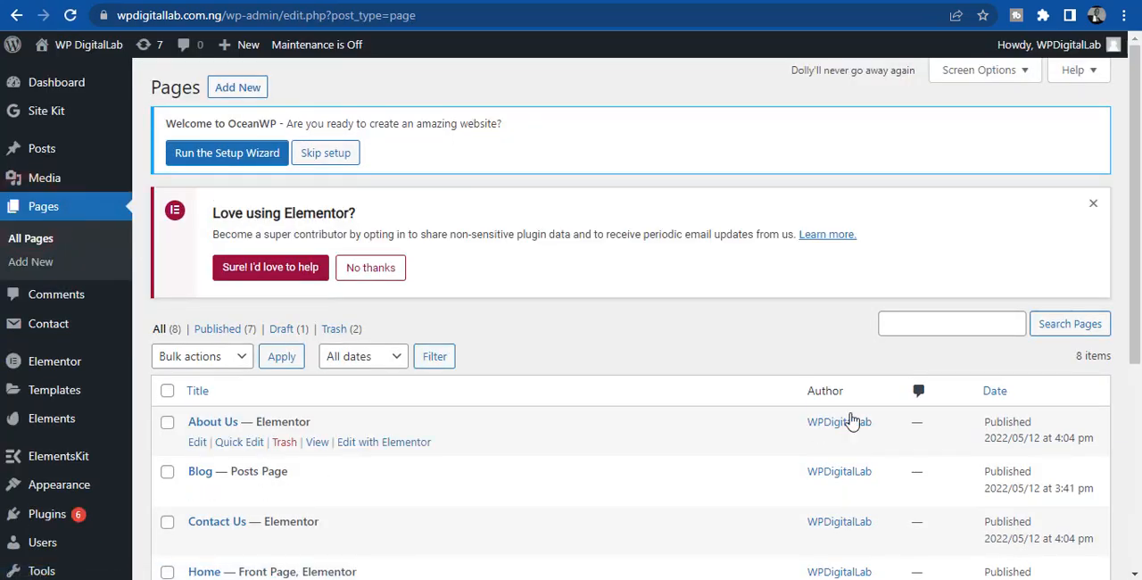
left_click_drag(1134, 186, 1134, 294)
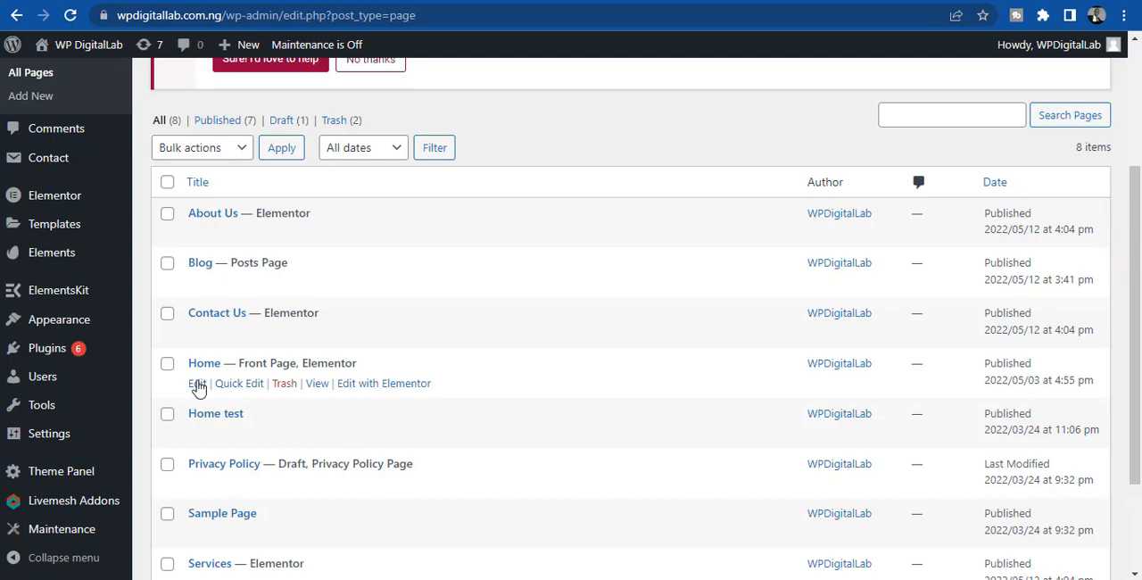
left_click(196, 383)
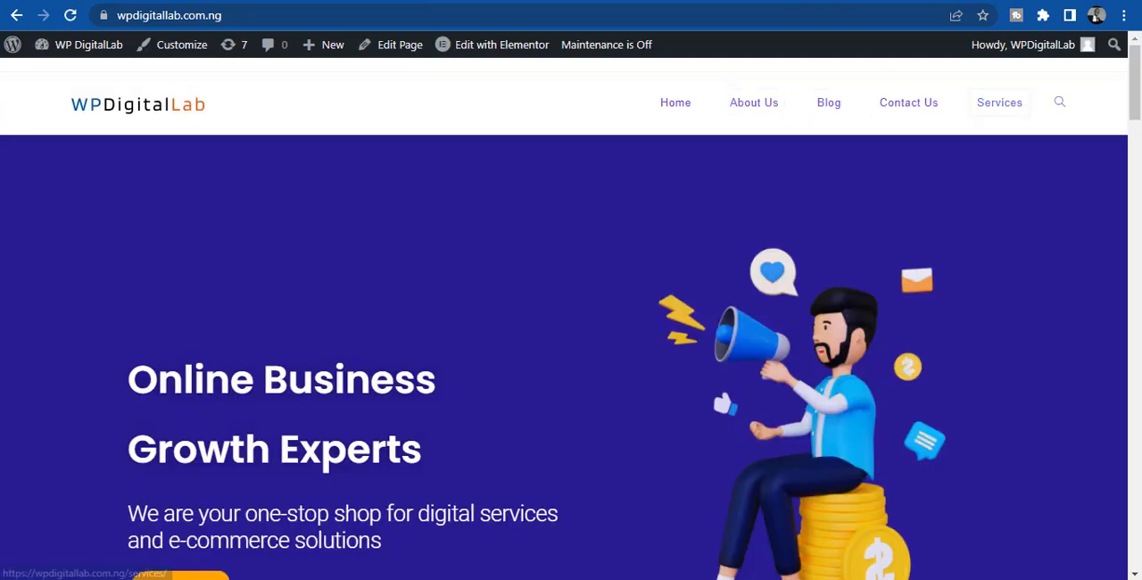
left_click(66, 20)
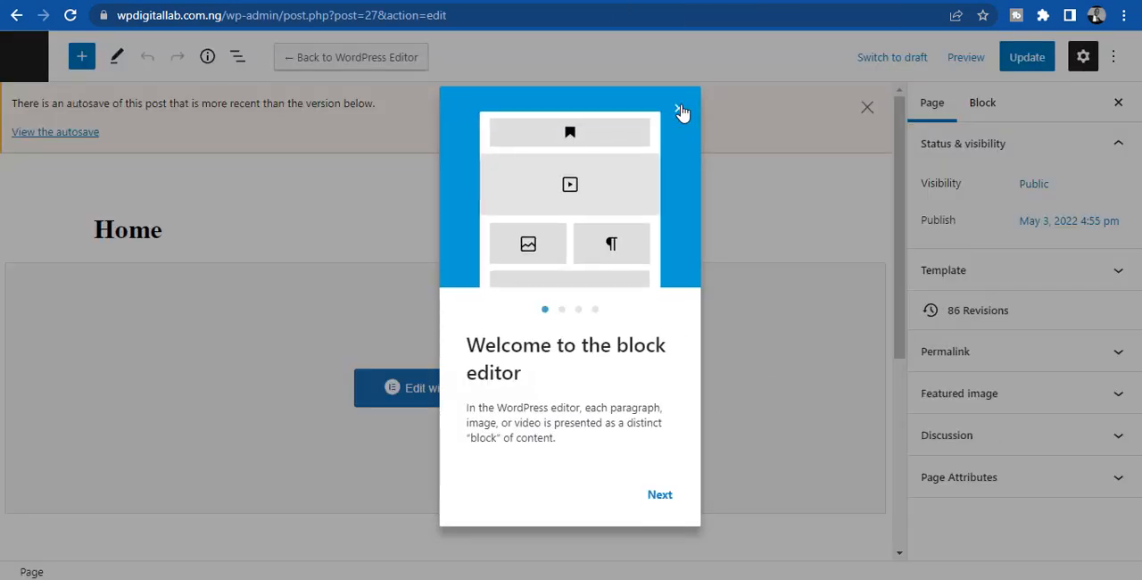
- Dismiss the block editor's welcome guide, set the Home page's OceanWP header style to Transparent and update the page
left_click(680, 108)
left_click_drag(883, 219, 877, 414)
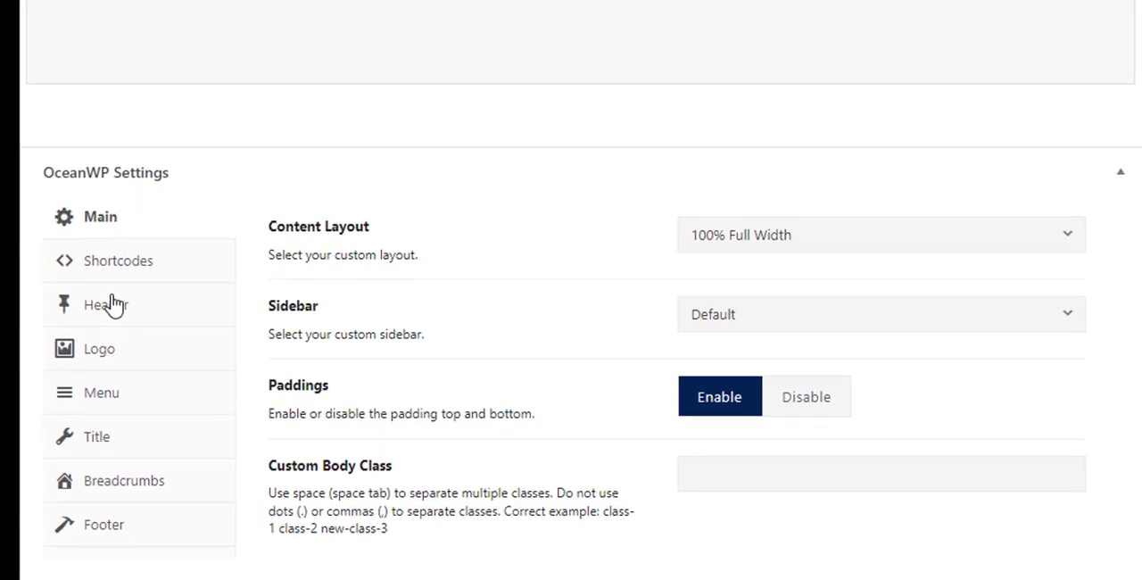
left_click(110, 303)
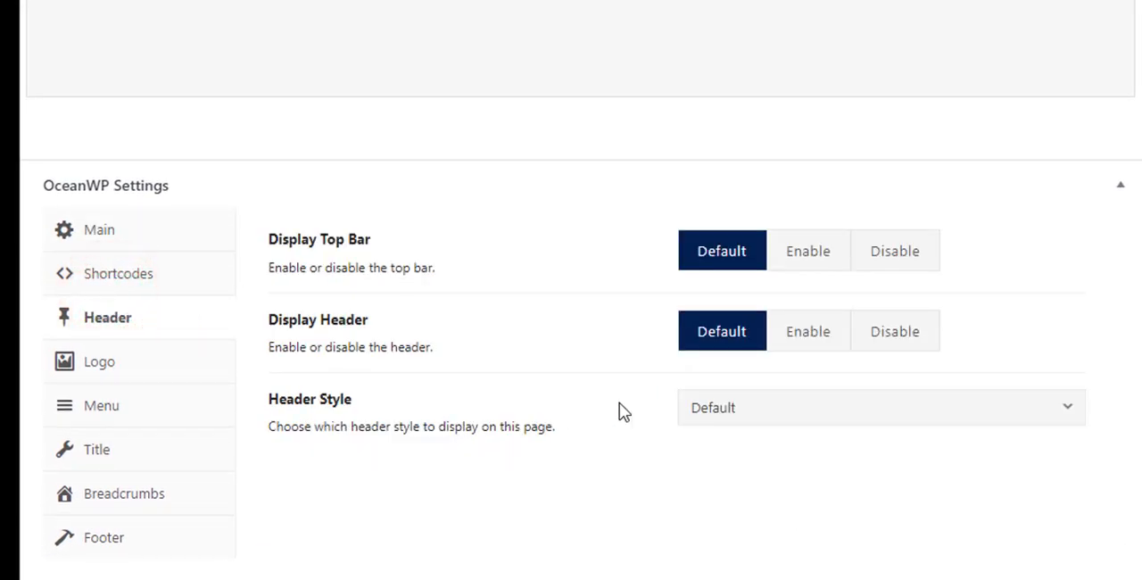
left_click(757, 414)
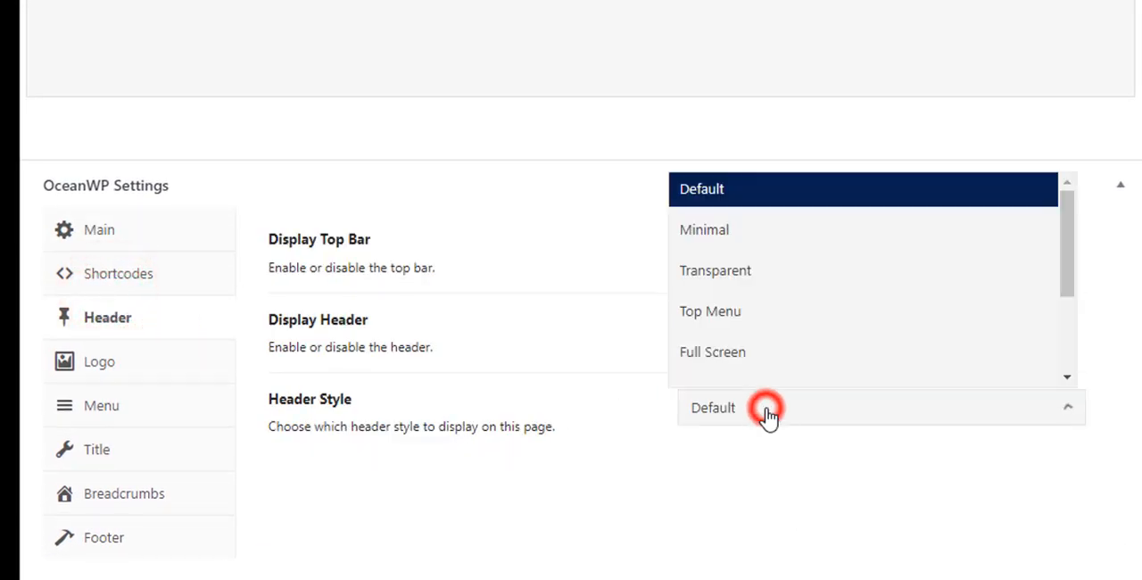
left_click(720, 279)
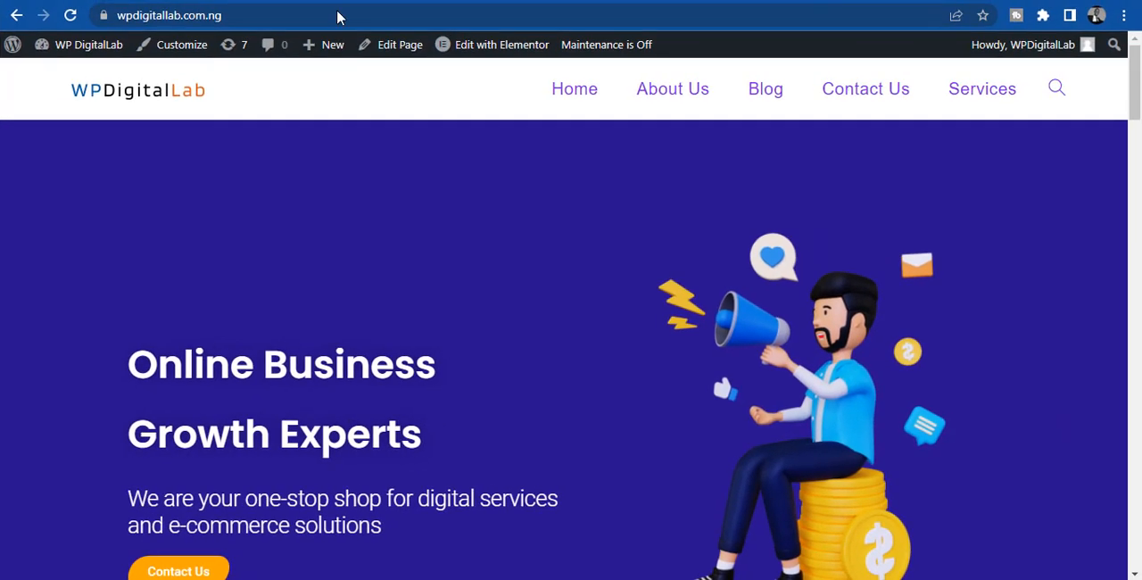
- Reload the live homepage, inspect its transparent header and return to the Home page editor
left_click(73, 17)
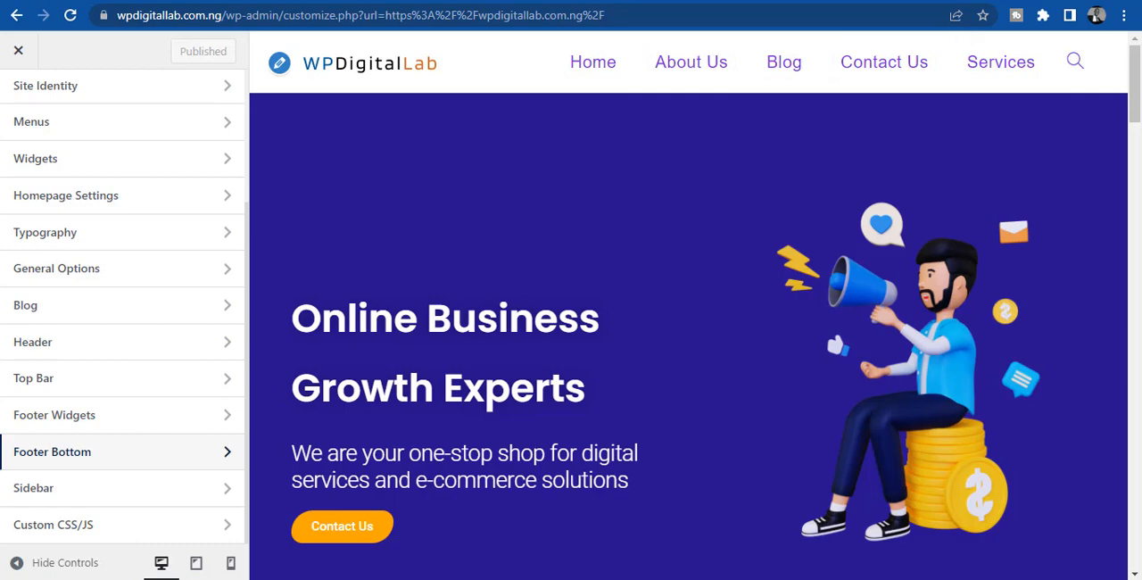
left_click(832, 1)
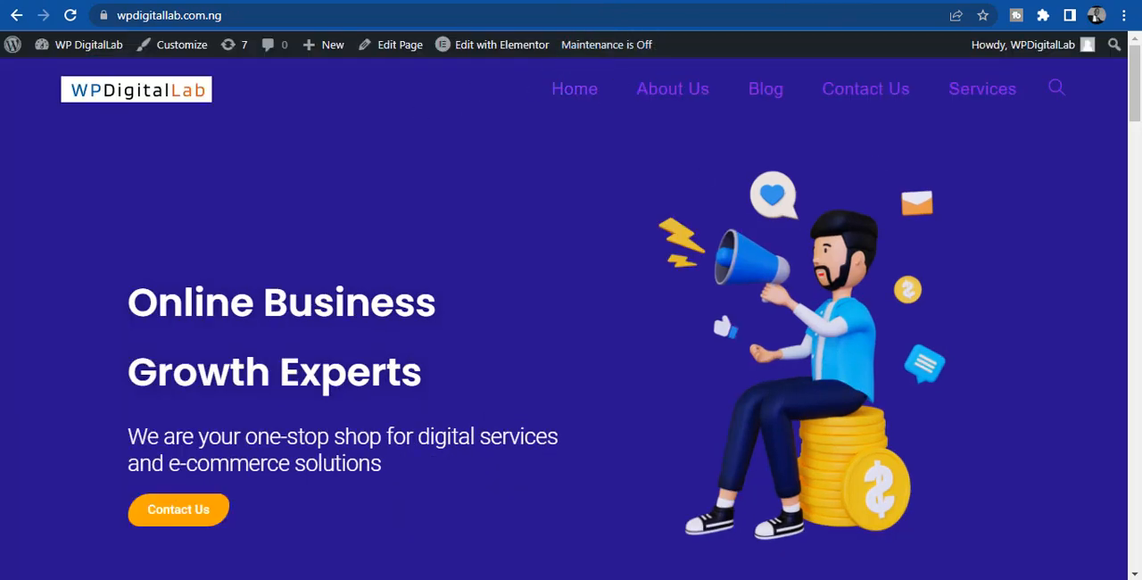
mouse_move(1136, 81)
left_mouse_down()
mouse_move(1136, 141)
mouse_move(1135, 82)
left_mouse_up()
left_click(663, 94)
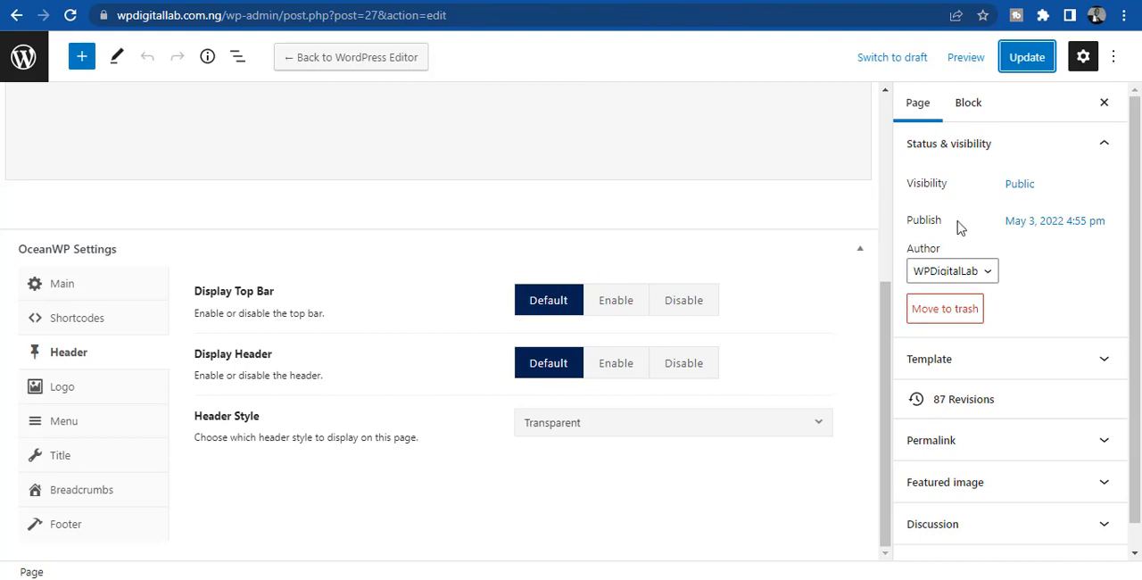
- Set the Home page's OceanWP header style back to Default and update the page
left_click(589, 434)
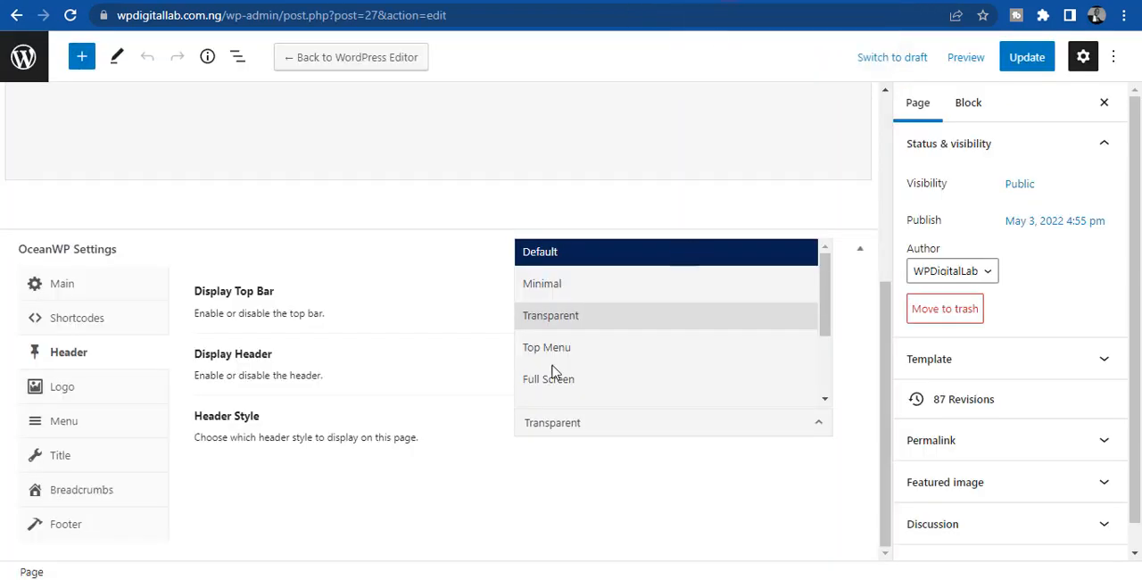
left_click(604, 250)
left_click(1034, 57)
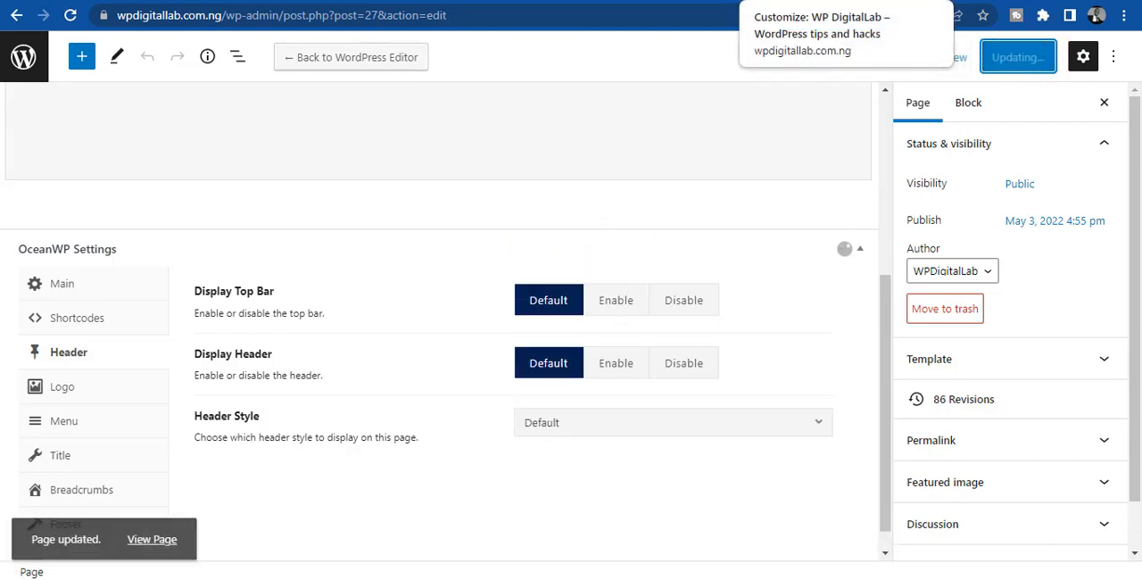
- Switch to the live site, open the Blog page and examine the "Facebook Marketing: Starting an Online Business" post's text
left_click(821, 1)
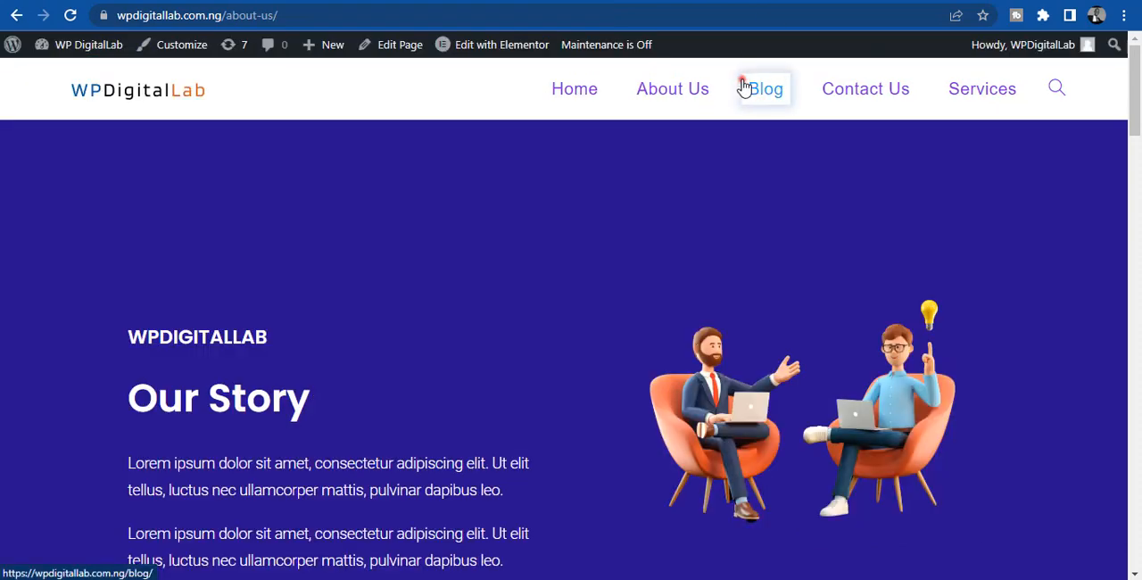
left_click(743, 85)
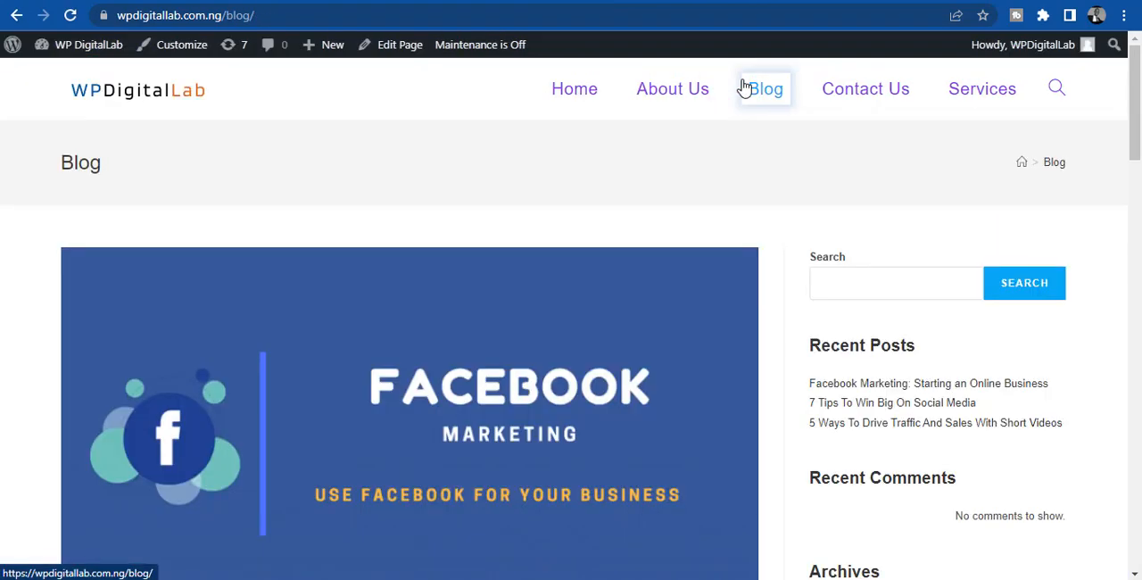
left_click_drag(1131, 107, 1131, 156)
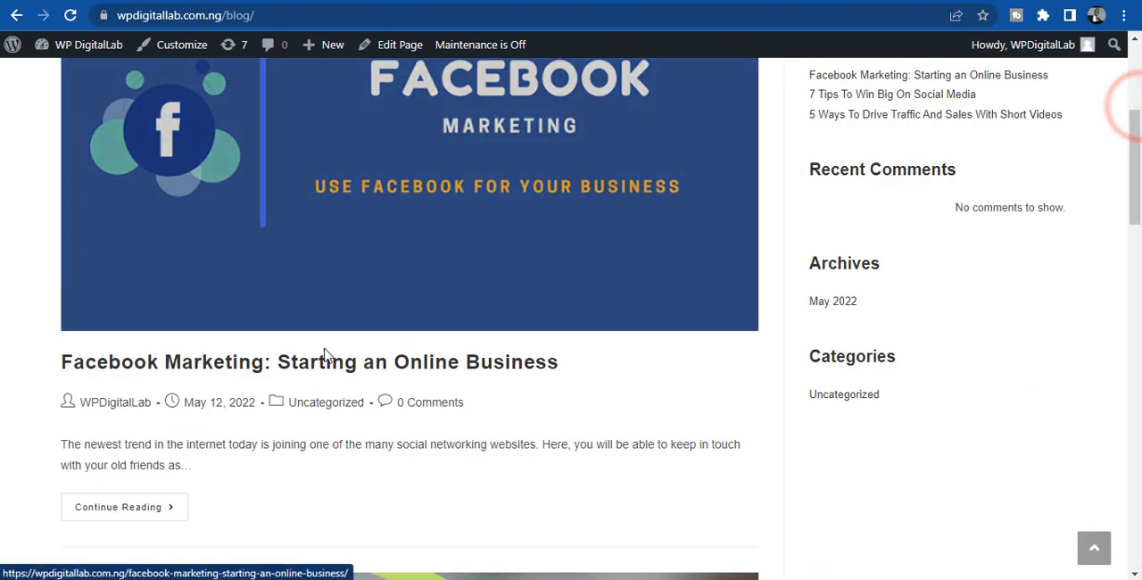
left_click(312, 359)
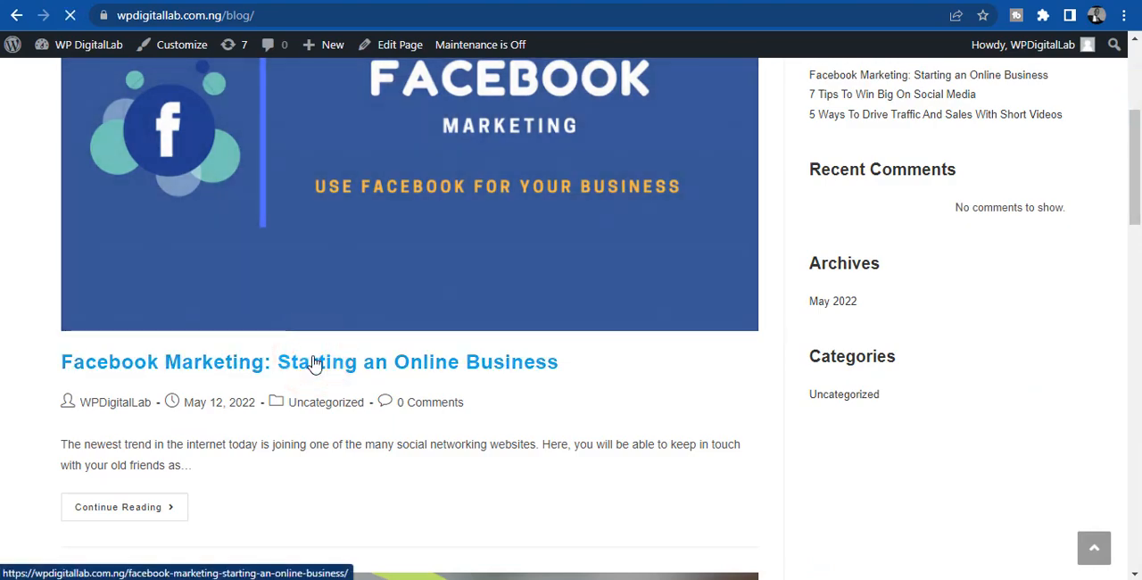
scroll(313, 364, "down", 5)
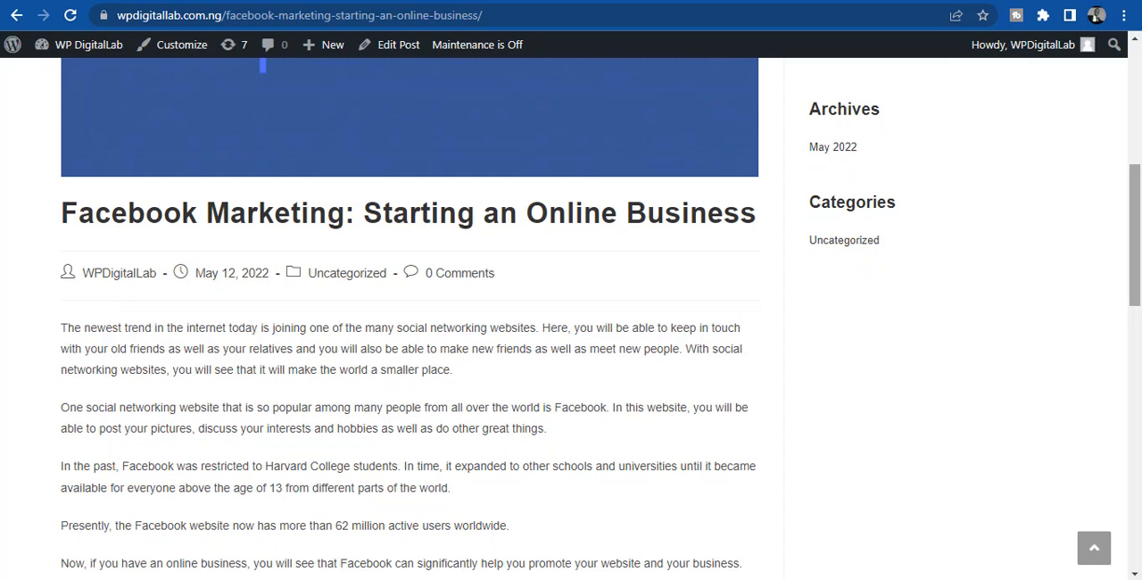
left_click_drag(1134, 228, 1135, 248)
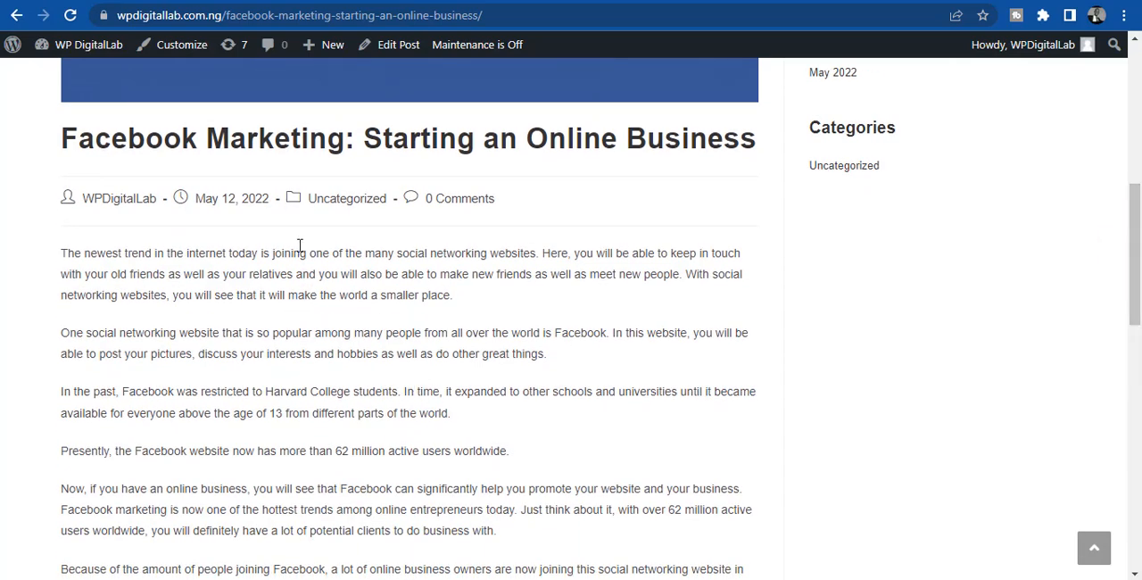
mouse_move(1139, 247)
left_mouse_down()
mouse_move(1139, 96)
mouse_move(1139, 252)
left_mouse_up()
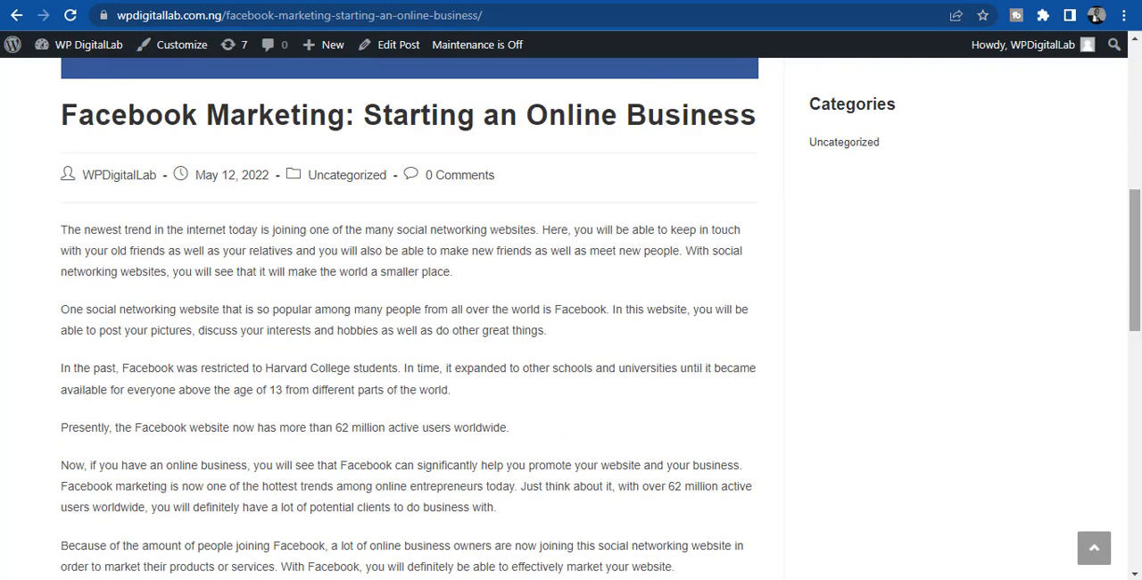
- Open the Customizer's Body typography settings for this post and display the font color picker
left_click(164, 52)
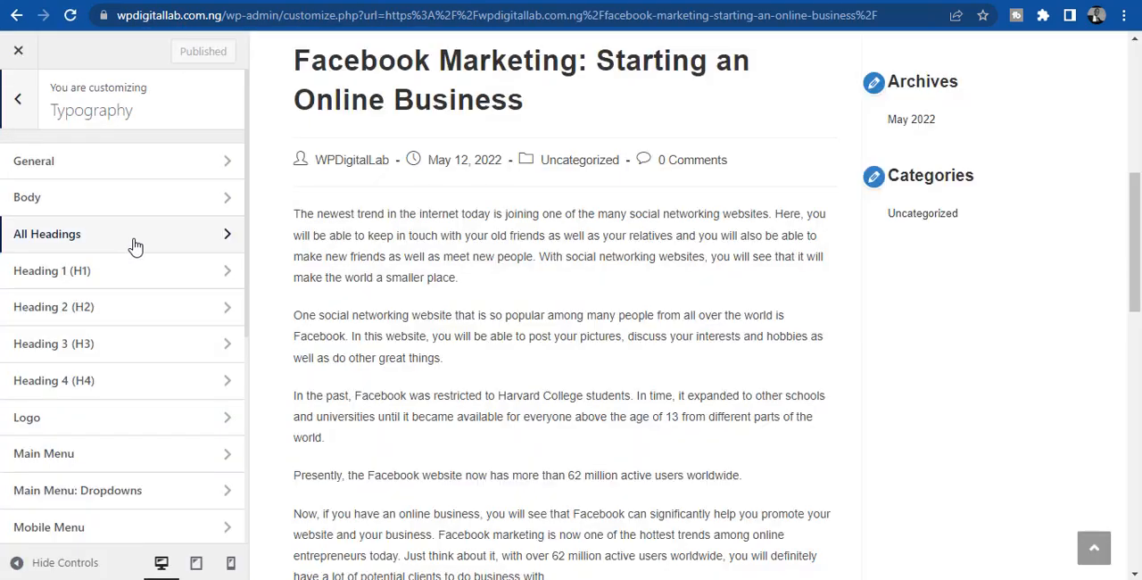
left_click(95, 197)
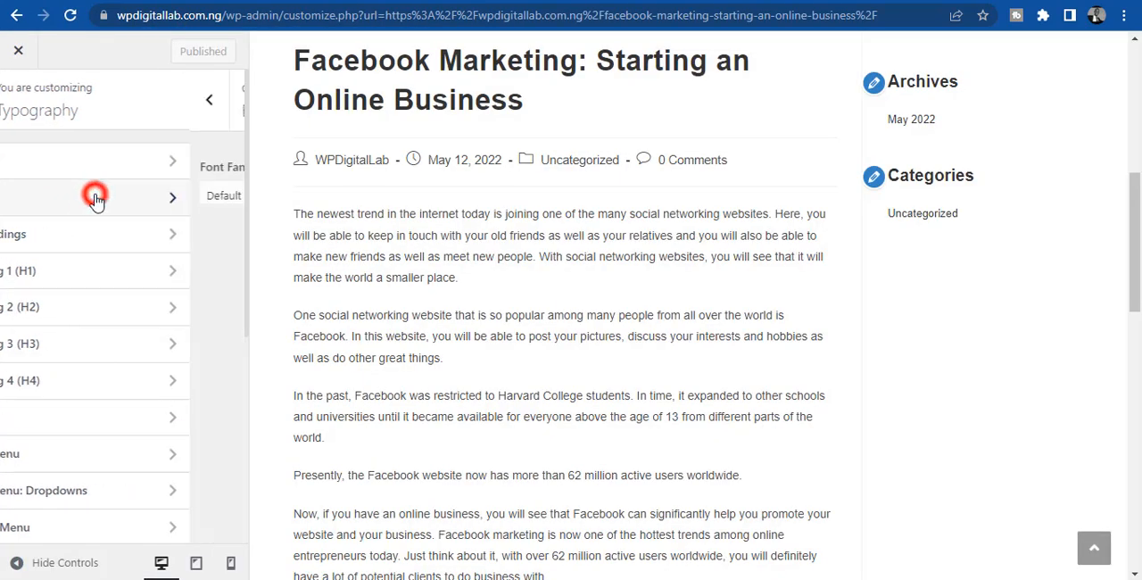
scroll(1, 352, "down", 2)
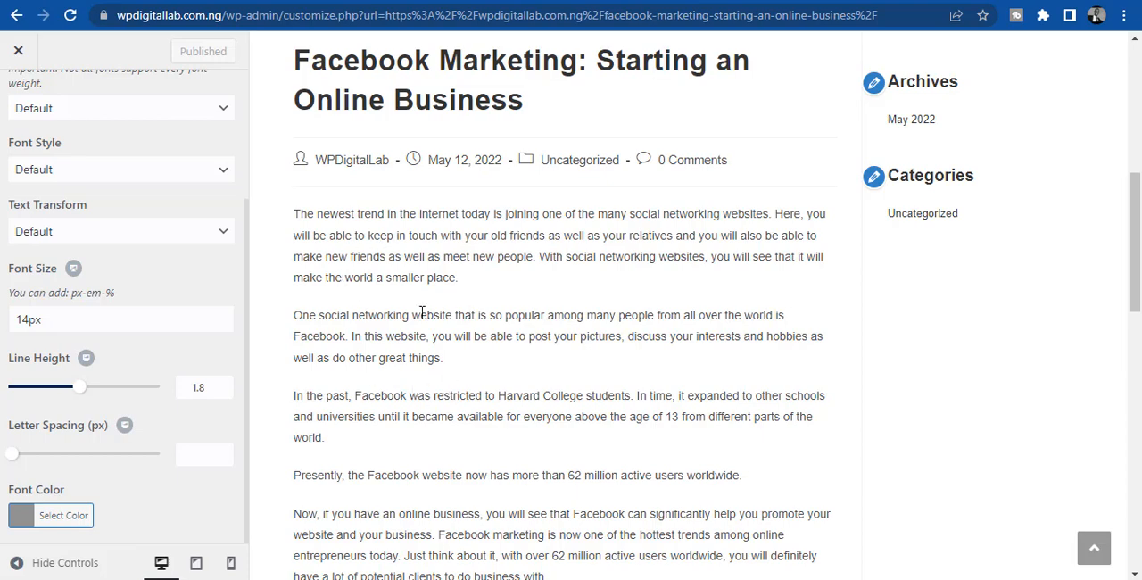
left_click(16, 521)
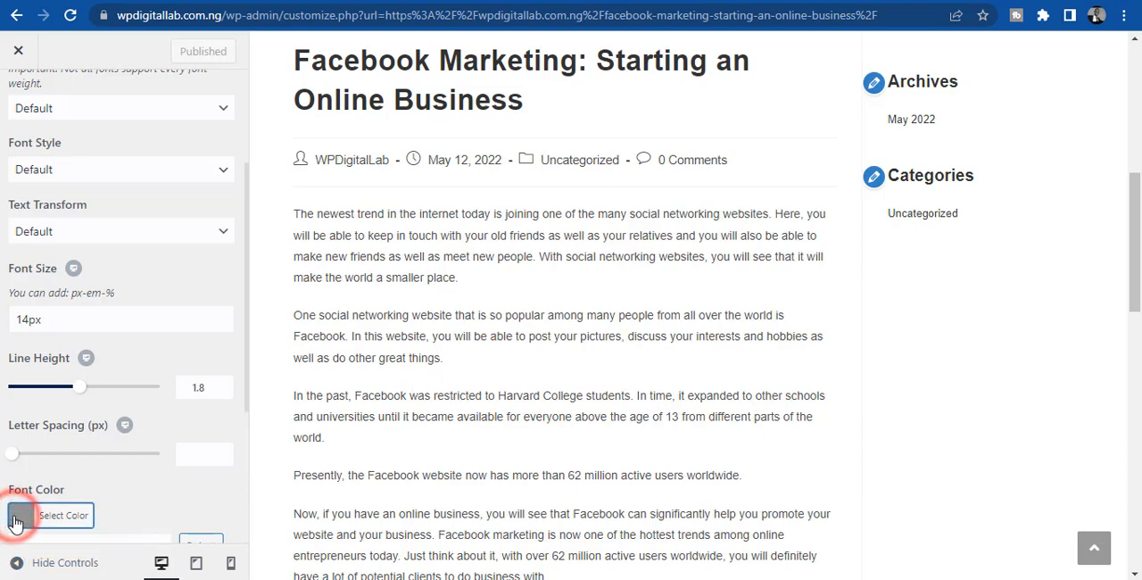
scroll(139, 498, "down", 3)
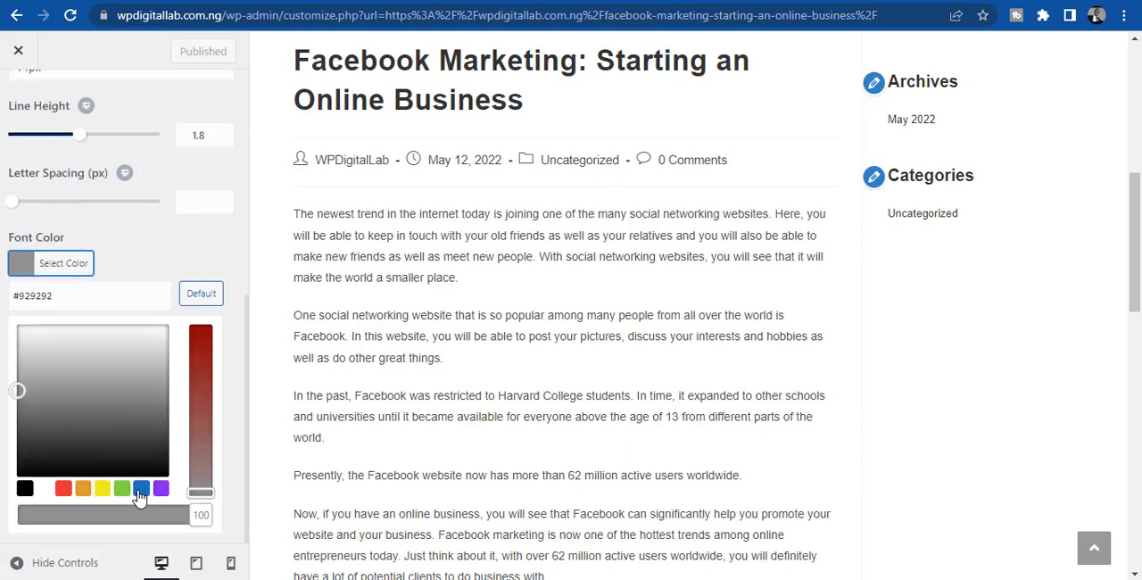
- Try red #dd3333, blue #1e73be and purple #8224e3 as the body font color
left_click(63, 488)
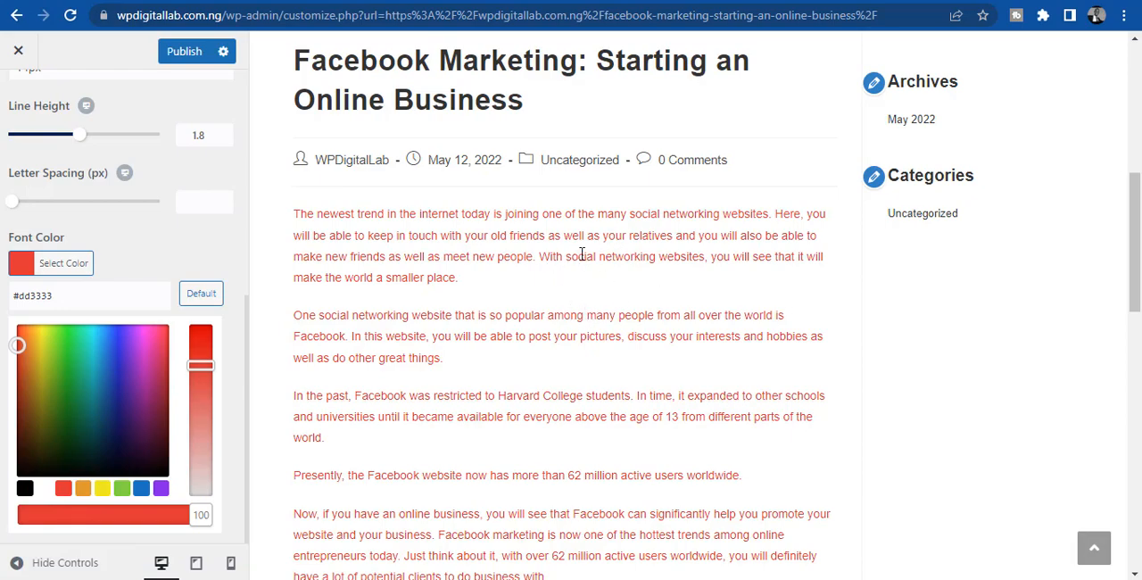
left_click(141, 490)
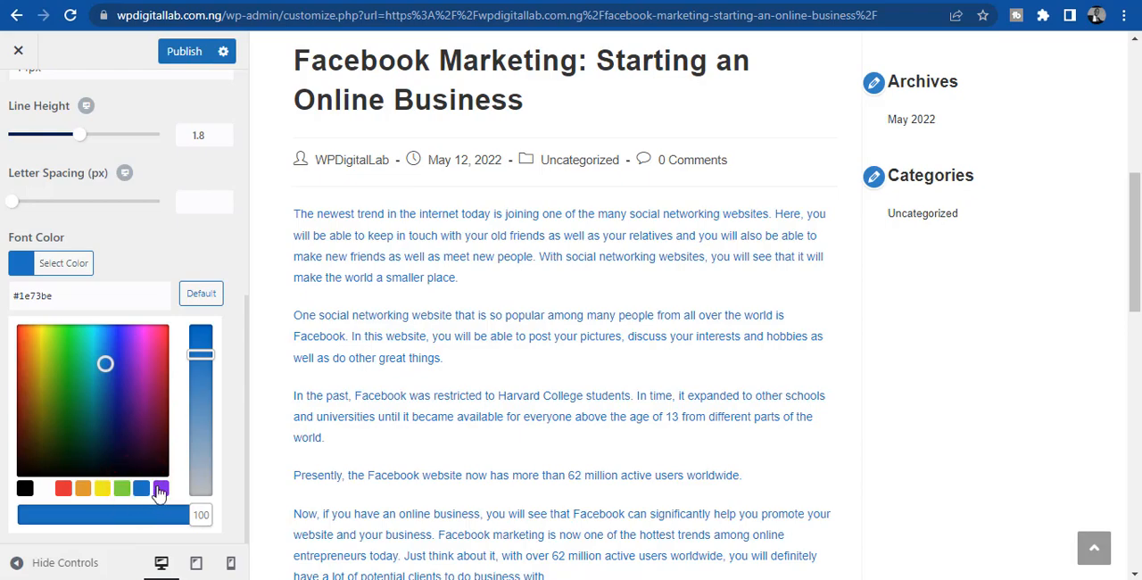
left_click(161, 488)
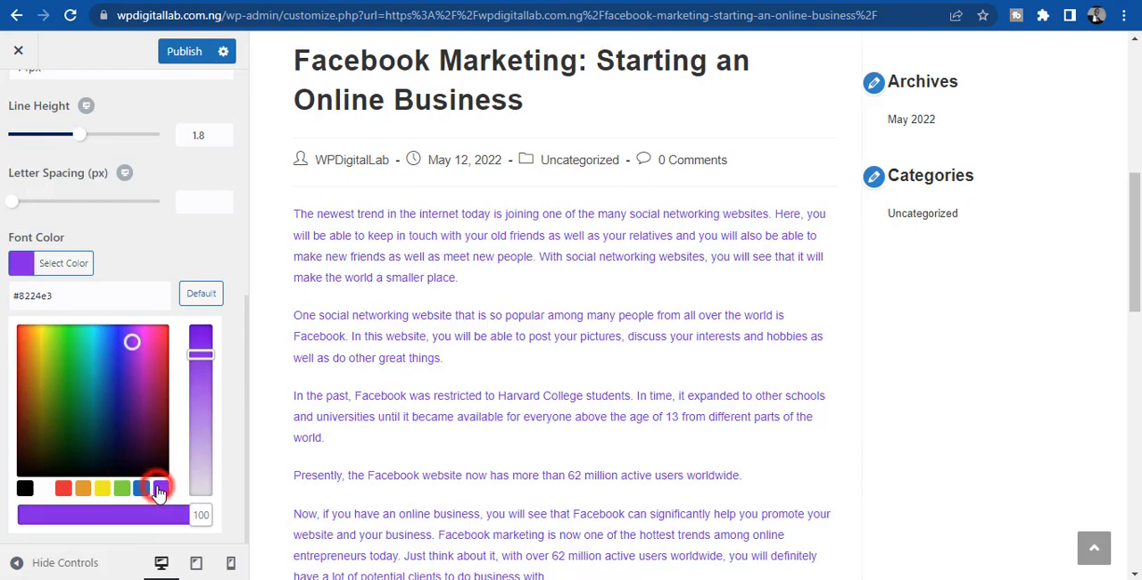
- Set the body font color to black #000000, publish the change and return to the main customization list
left_click(24, 496)
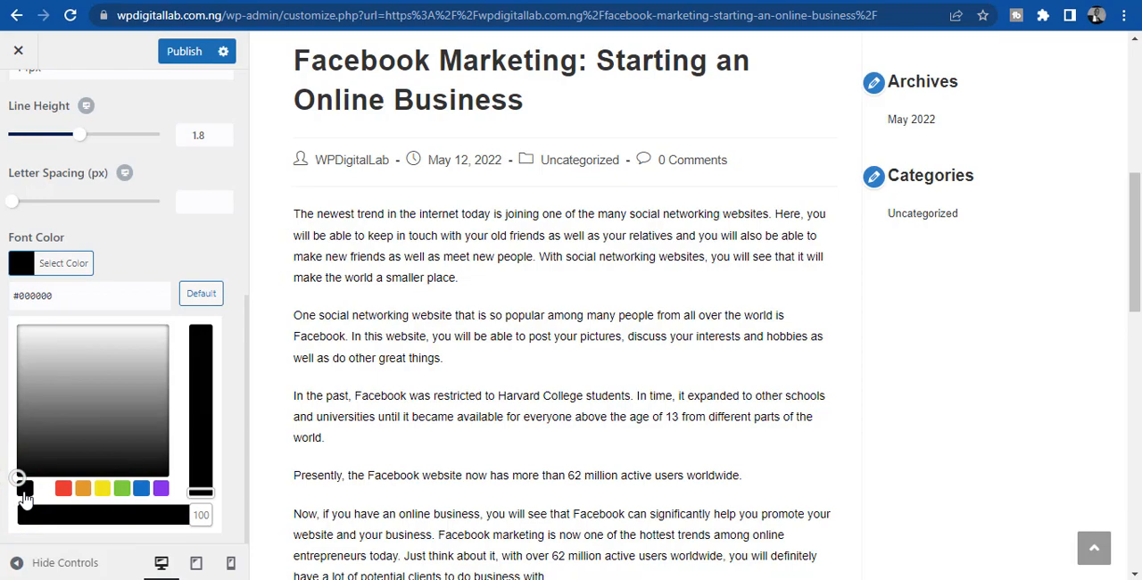
left_click(189, 50)
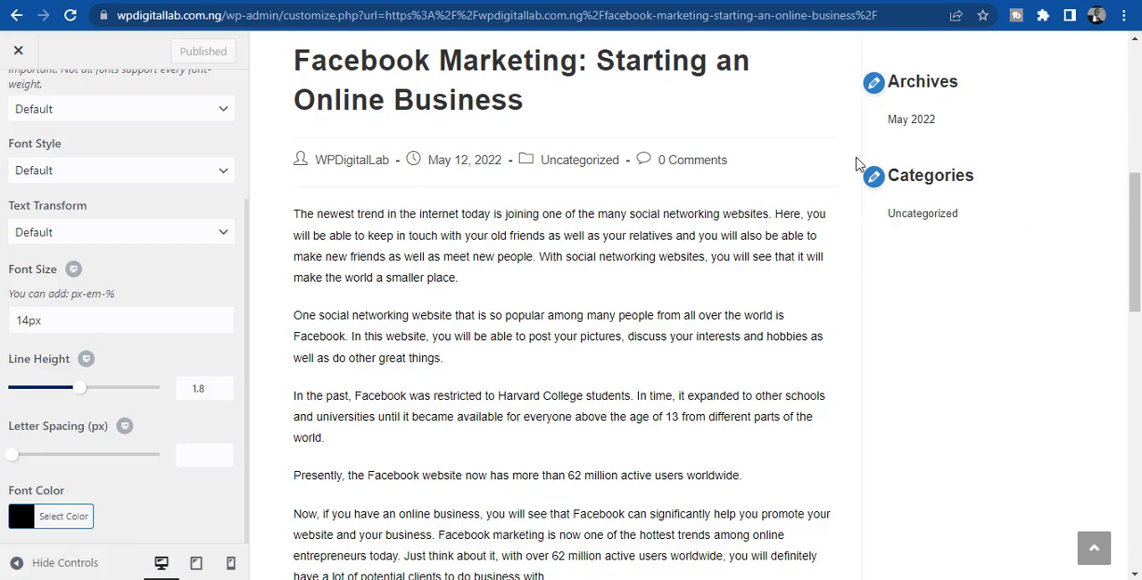
left_click(246, 179)
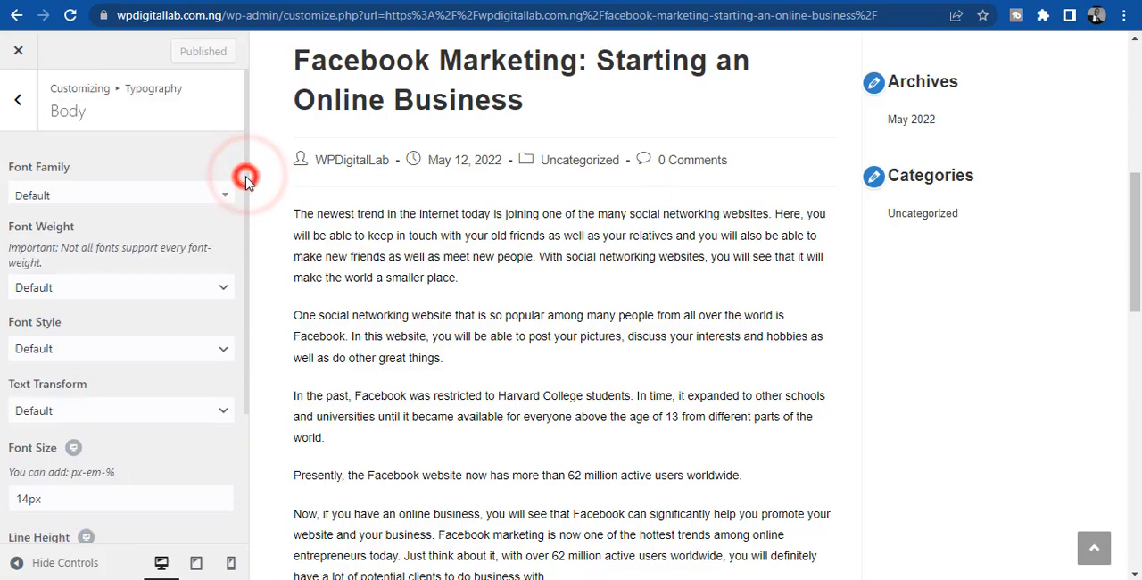
left_click(26, 118)
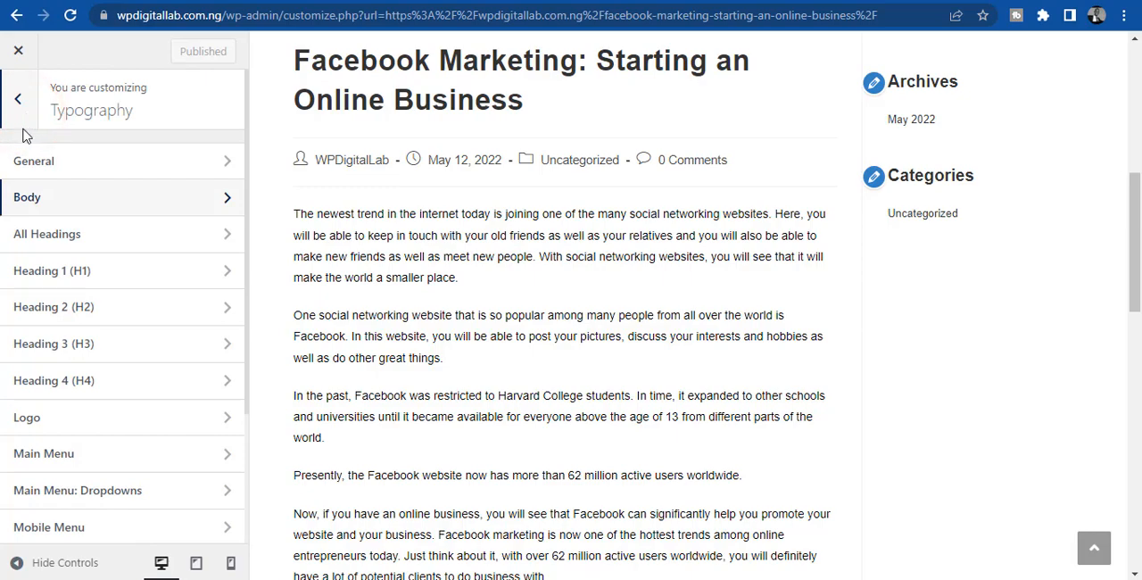
left_click(18, 100)
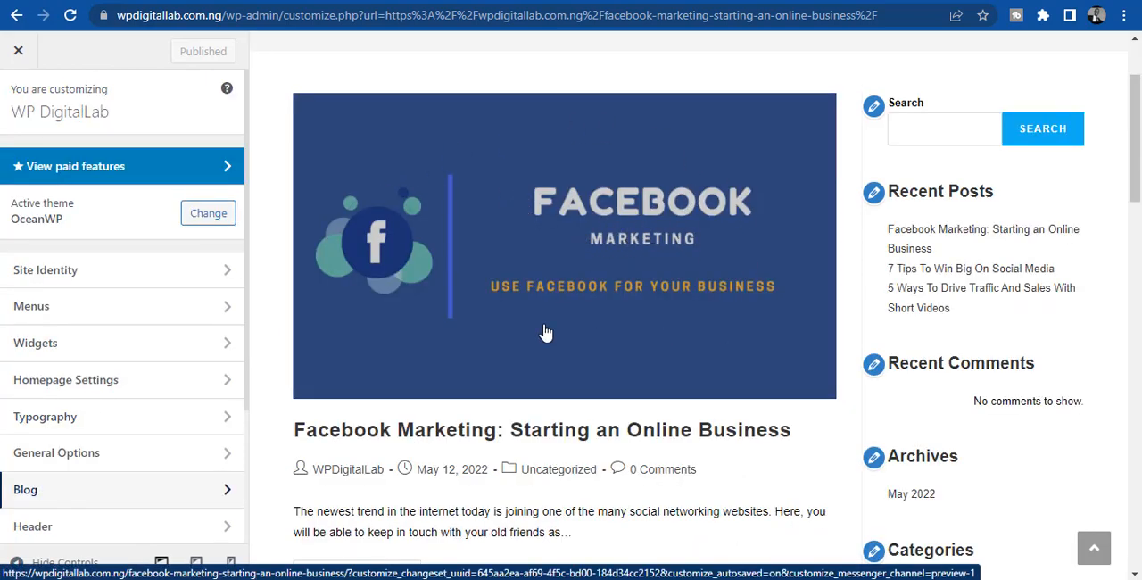
- Review the blog listing in the preview and open the Blog Entries settings at the Blog Style option
left_click_drag(1137, 163, 1137, 201)
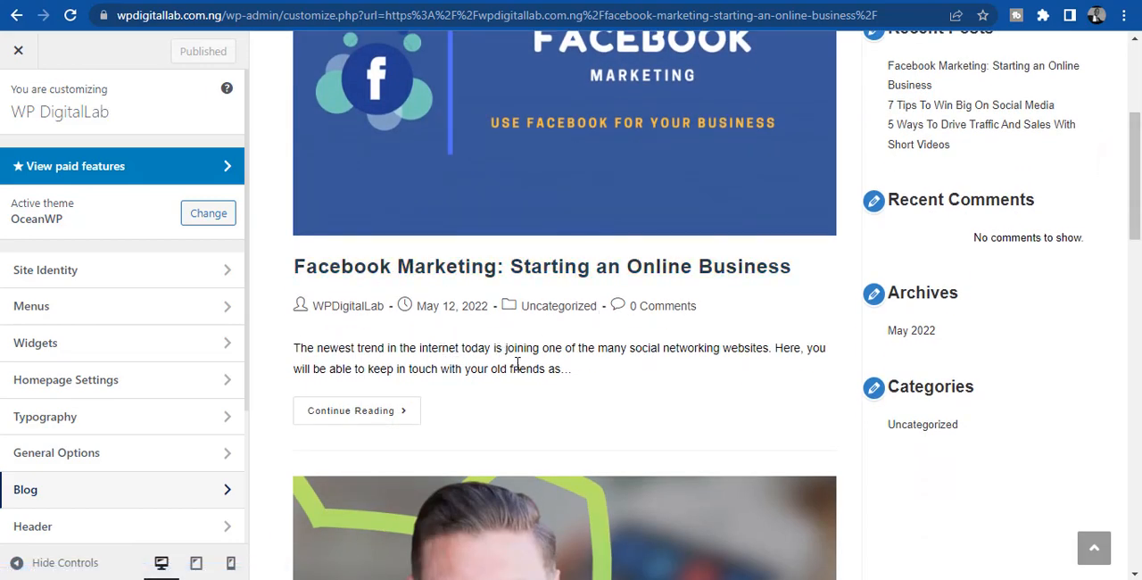
left_click_drag(1137, 187, 1137, 138)
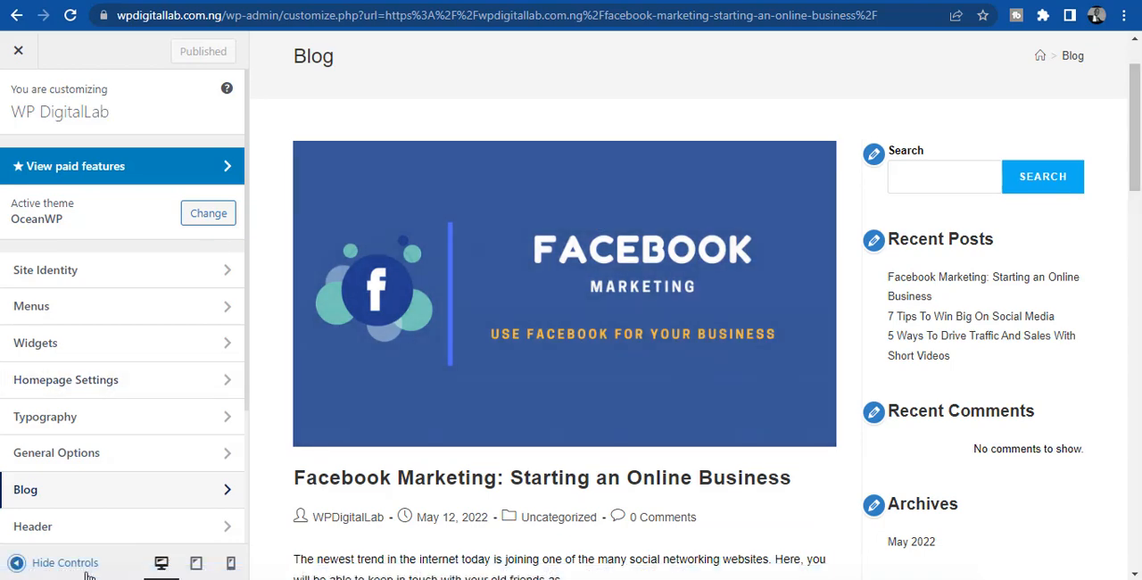
left_click(105, 490)
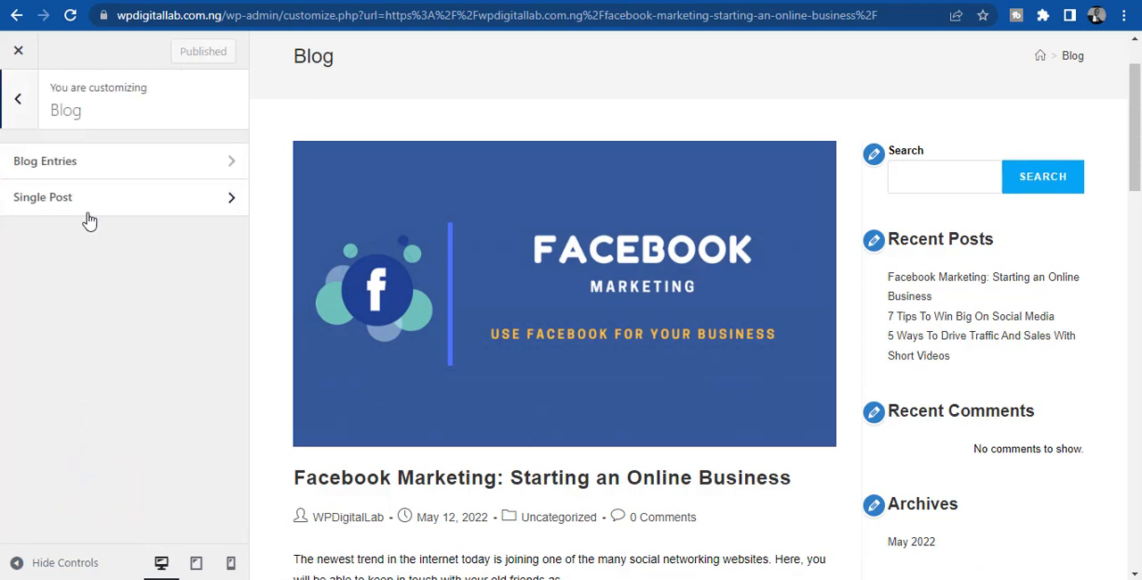
left_click(55, 165)
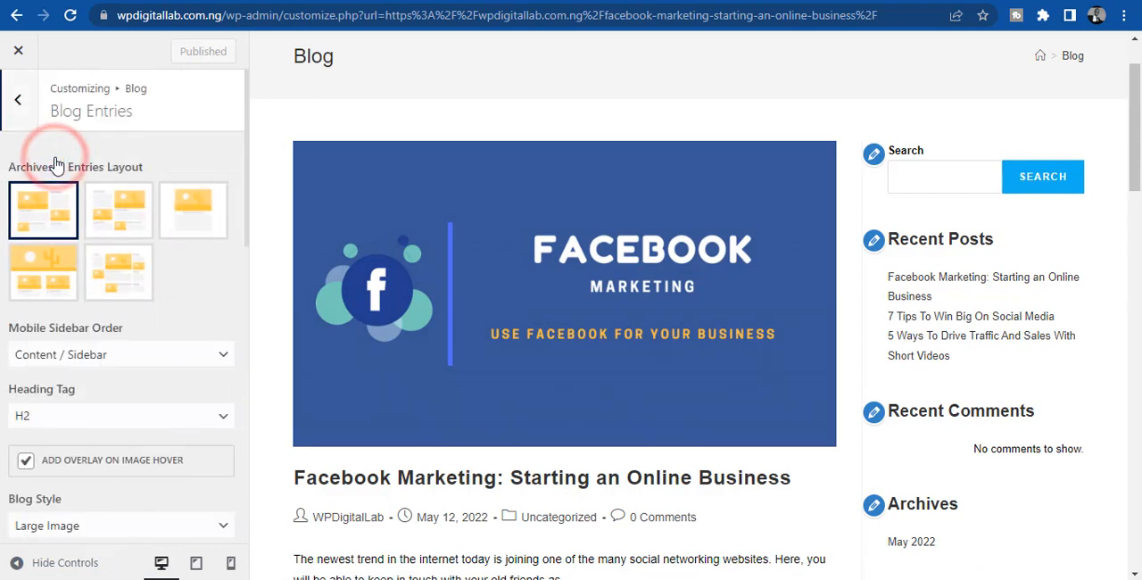
scroll(2, 361, "down", 3)
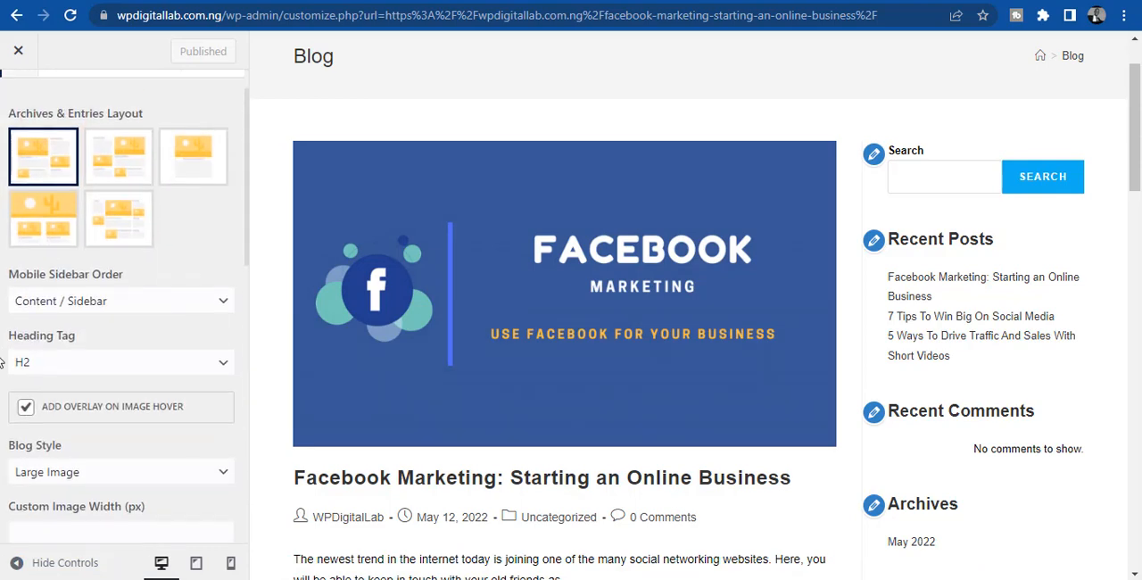
scroll(2, 362, "down", 4)
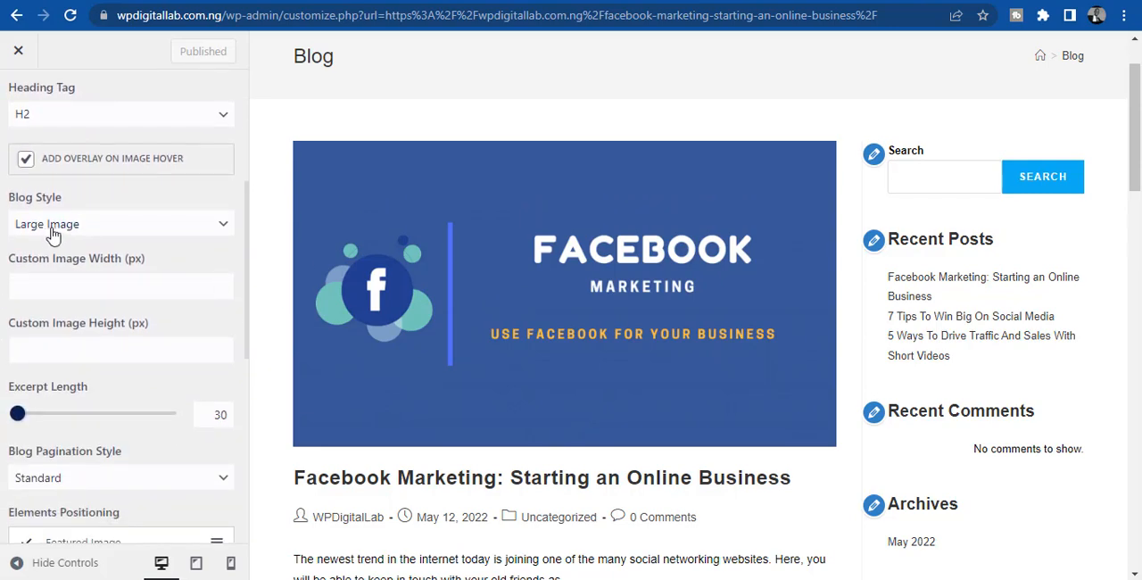
- Try the Thumbnail and Grid blog styles and compare the post layouts in the preview
left_click(59, 228)
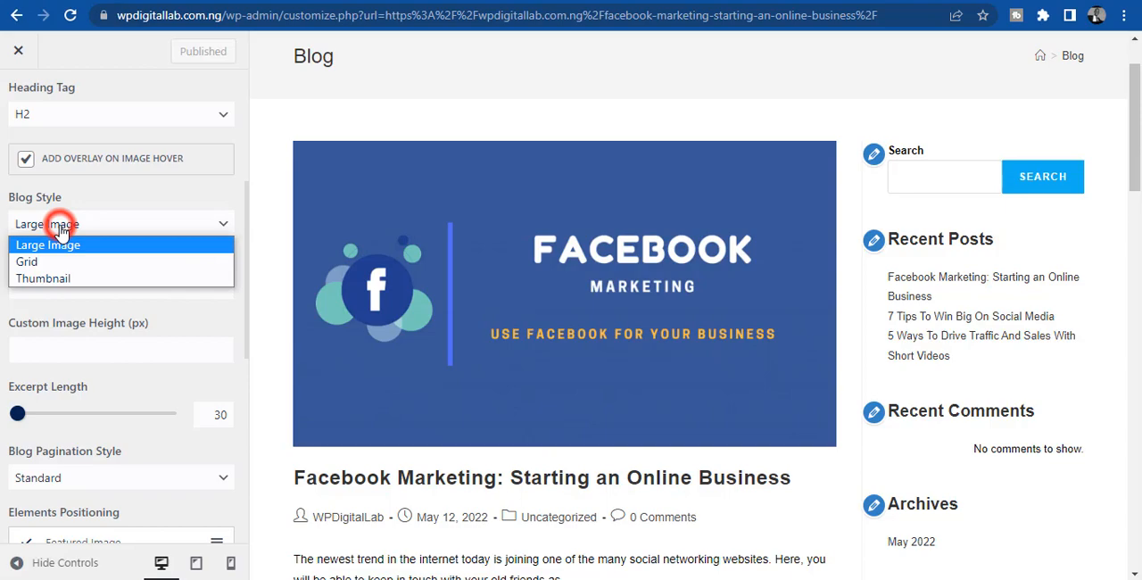
left_click(54, 279)
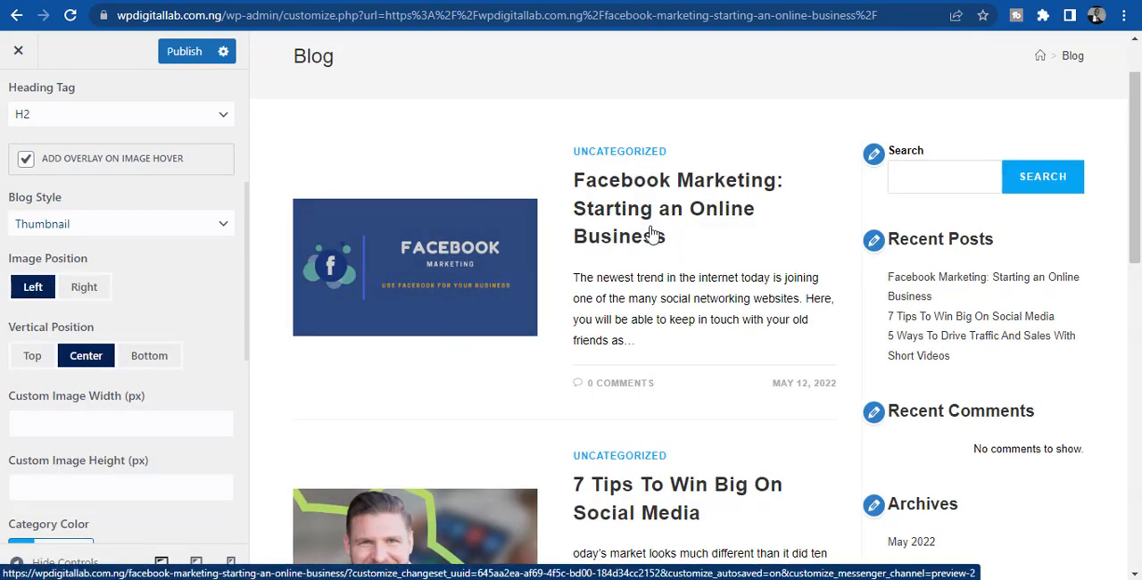
mouse_move(1137, 160)
left_mouse_down()
mouse_move(1137, 399)
mouse_move(1137, 166)
left_mouse_up()
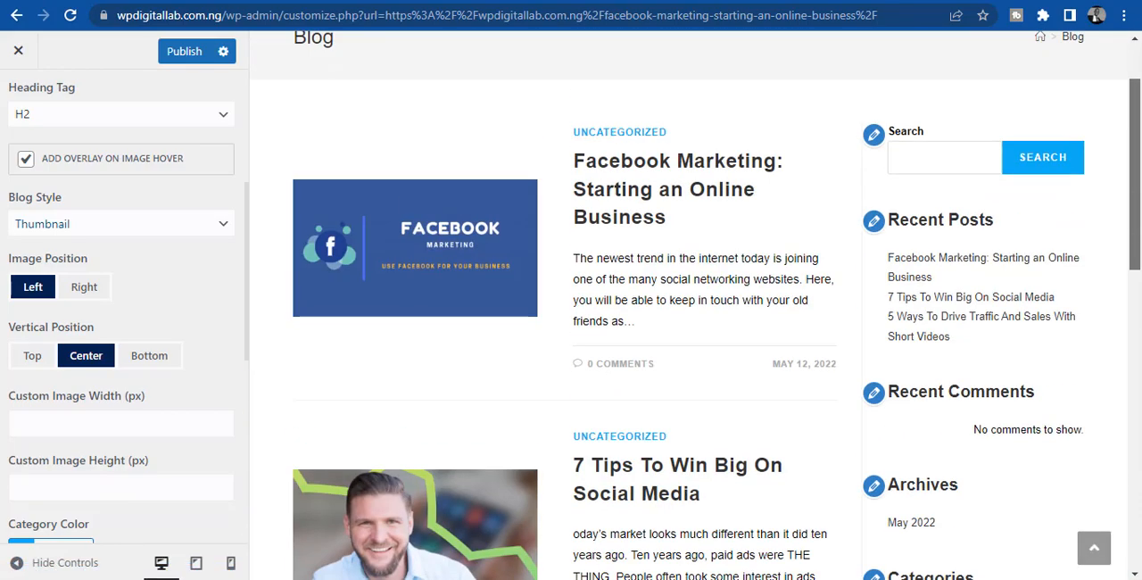
left_click(40, 226)
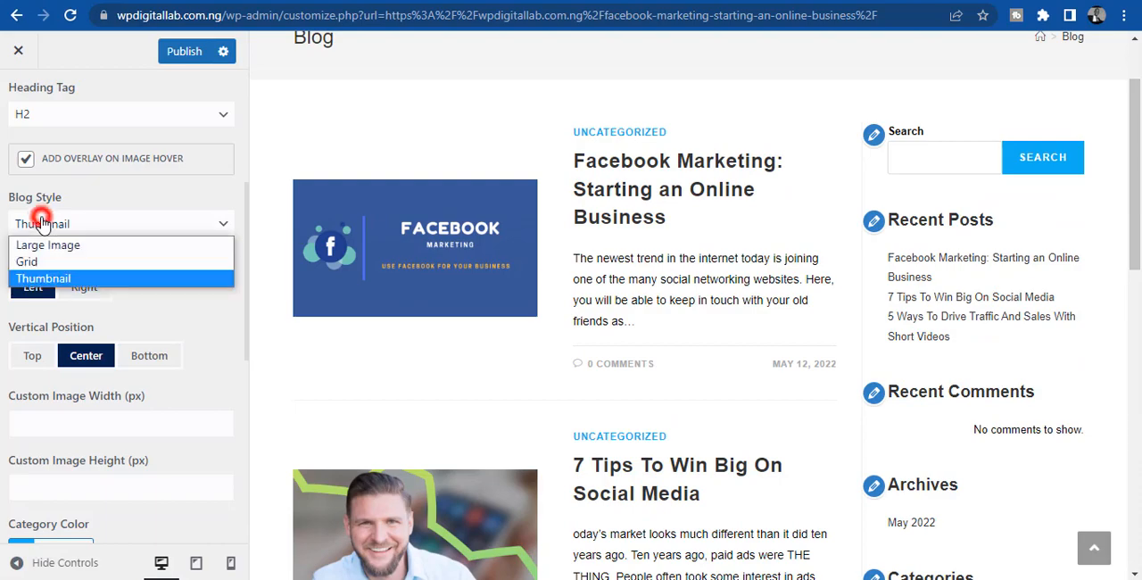
left_click(40, 258)
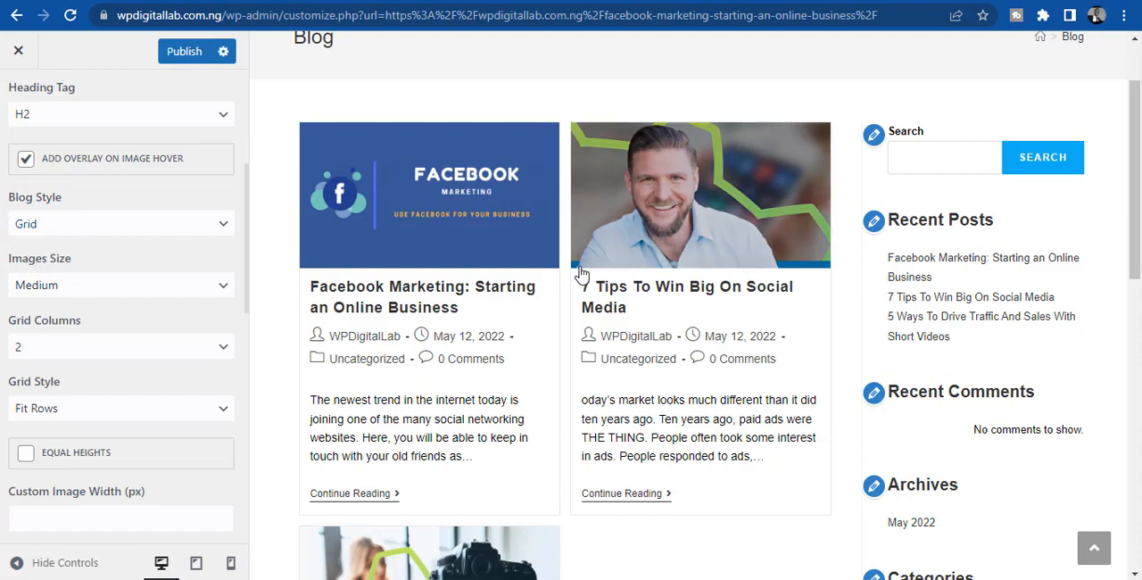
left_click_drag(1137, 205, 1138, 167)
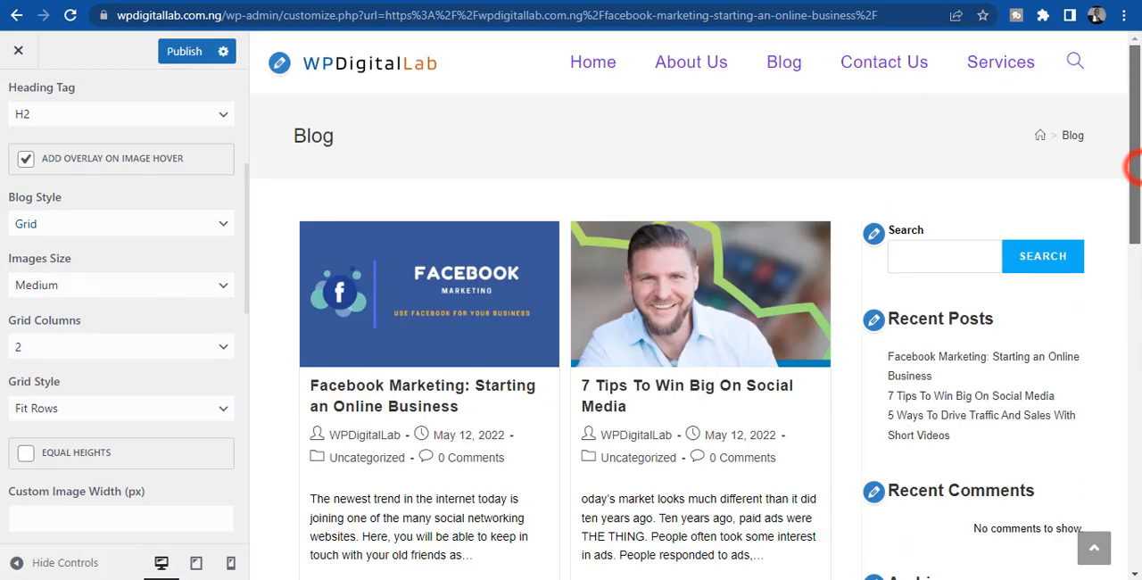
- Set the blog style of the blog entries to Thumbnail, publish the change and close the Customizer
left_click(116, 221)
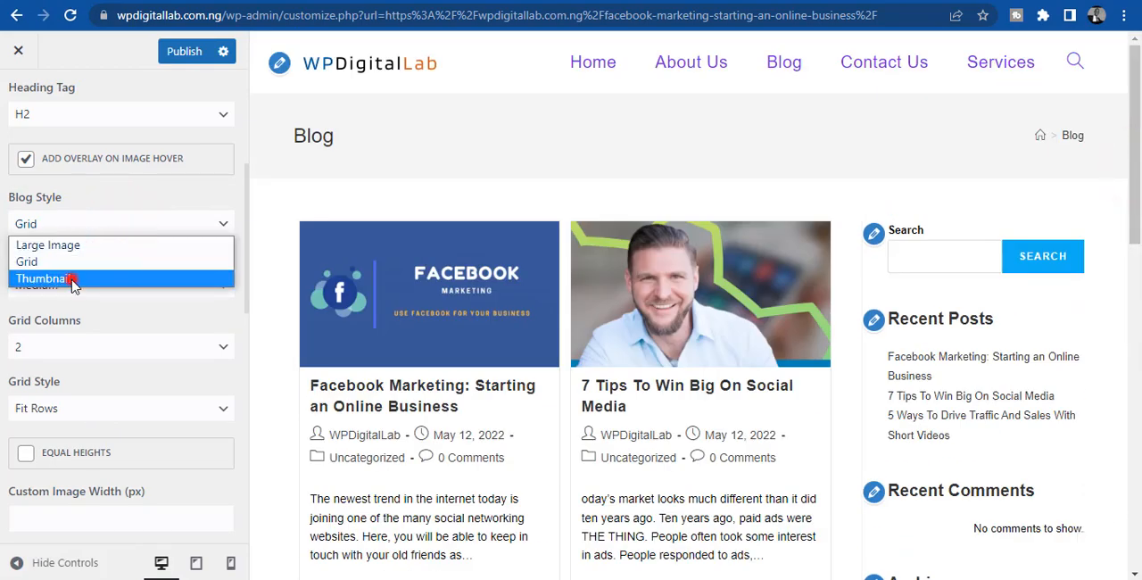
left_click(71, 279)
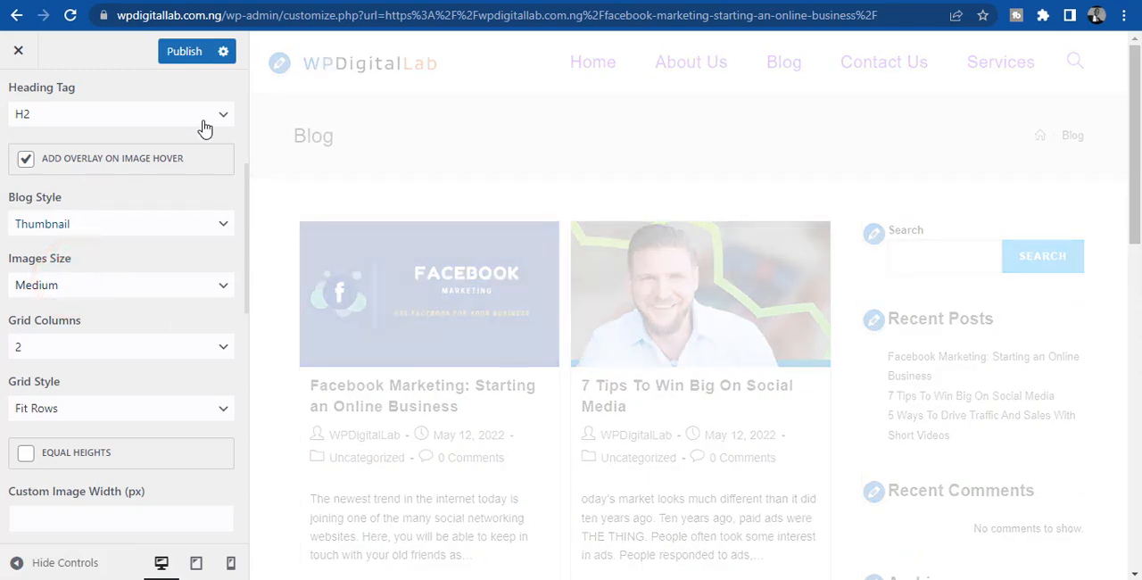
left_click(200, 51)
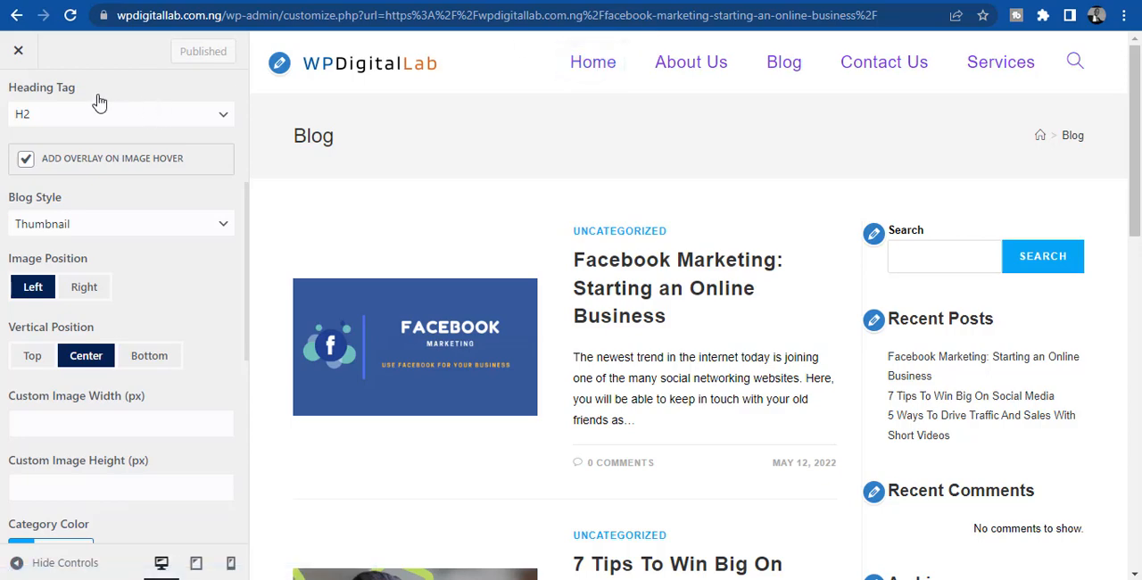
left_click(18, 55)
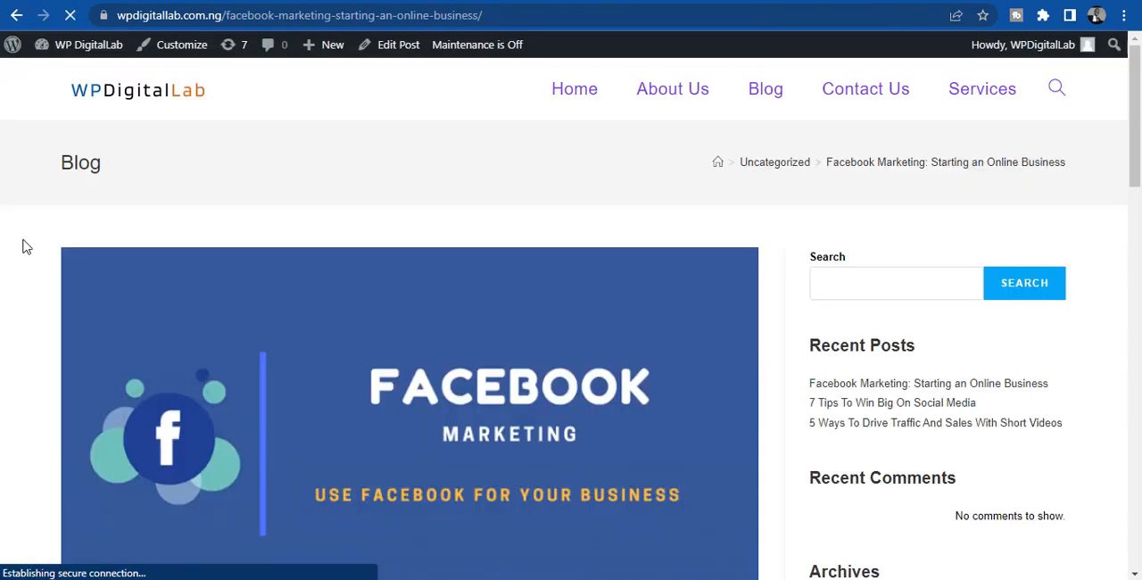
- Reopen the Customizer, set the Main Menu typography font size to 15px and publish the change
left_click(172, 44)
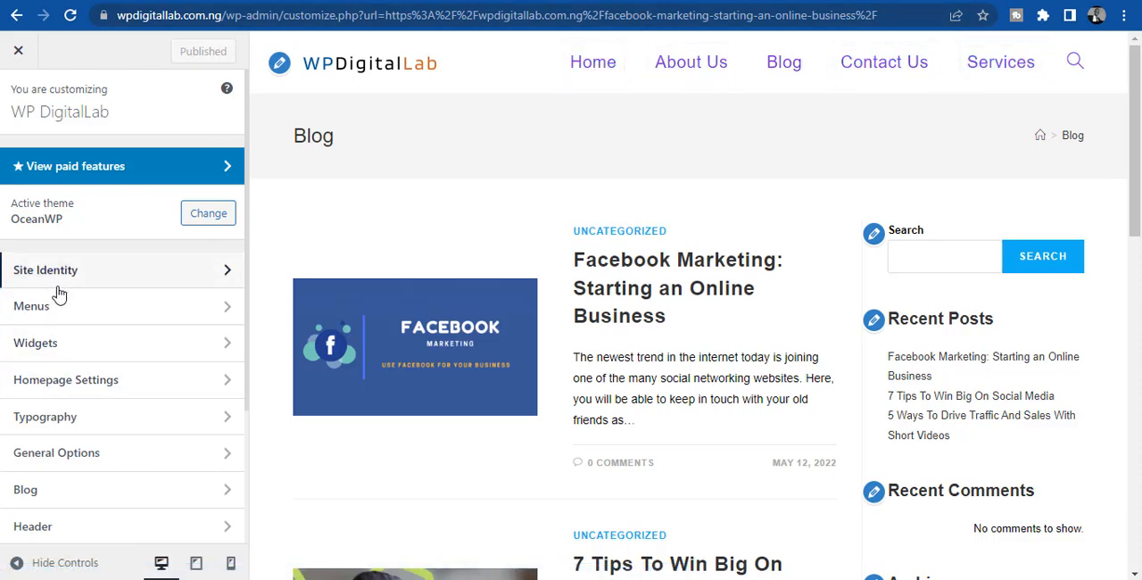
left_click(36, 419)
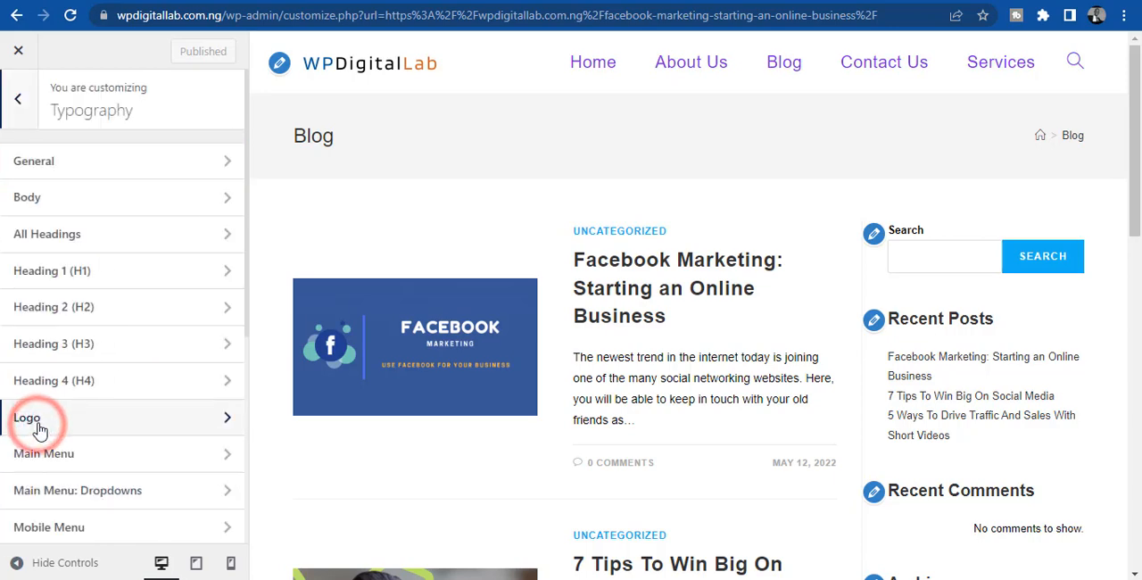
left_click(39, 455)
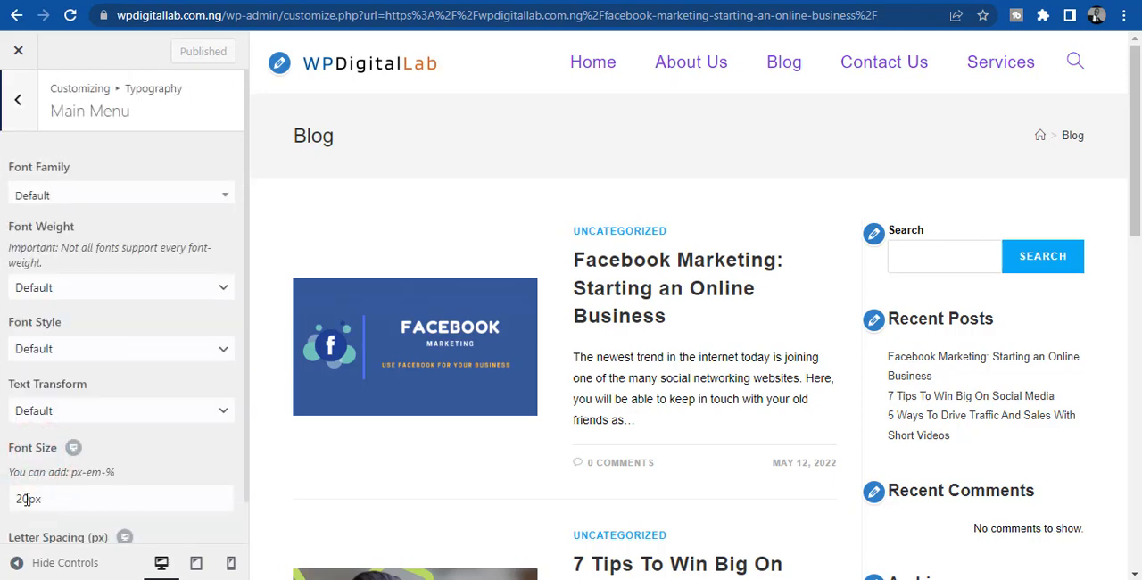
left_click(28, 499)
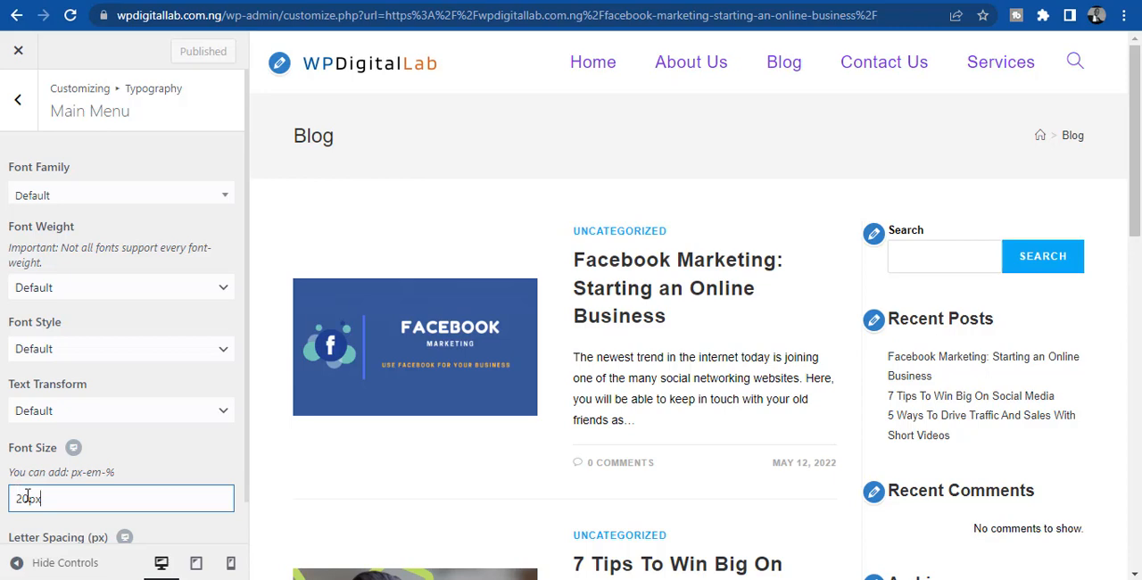
left_click(247, 461)
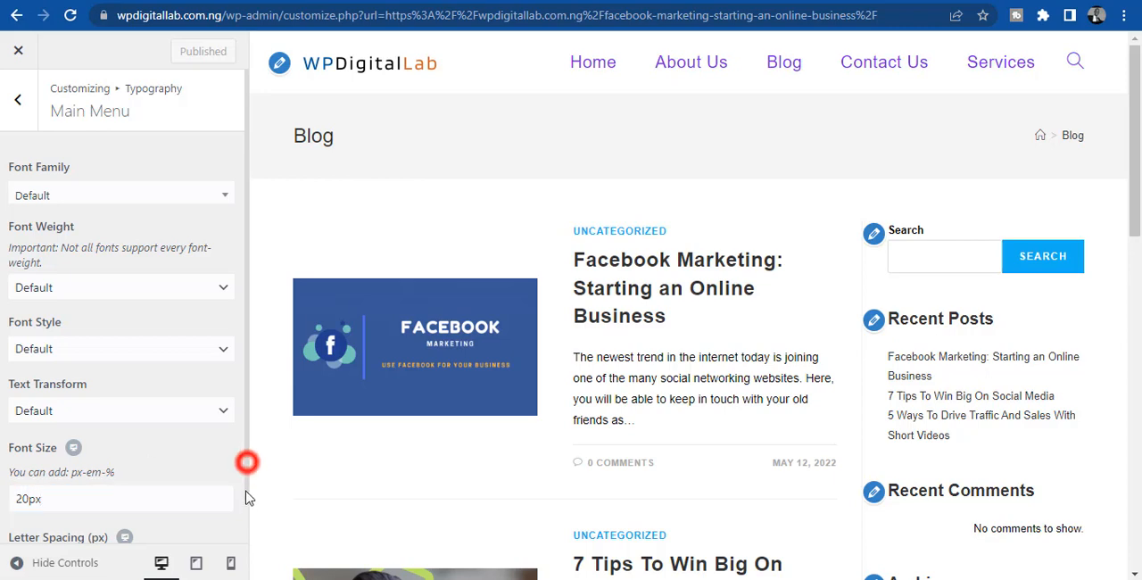
key("ctrl+a")
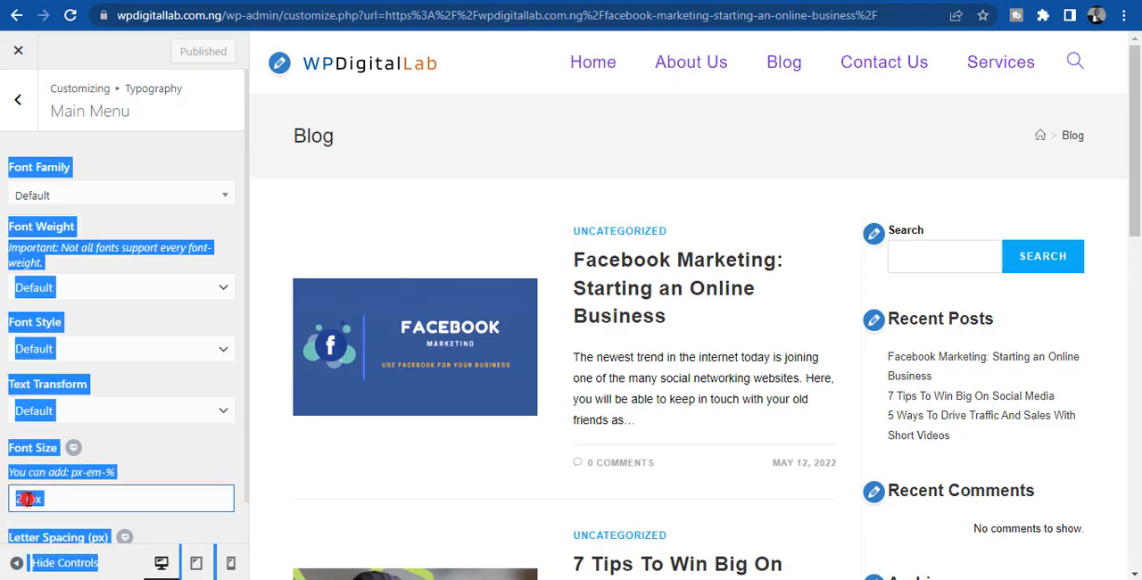
left_click(28, 498)
key("BackSpace")
key("BackSpace")
type("15")
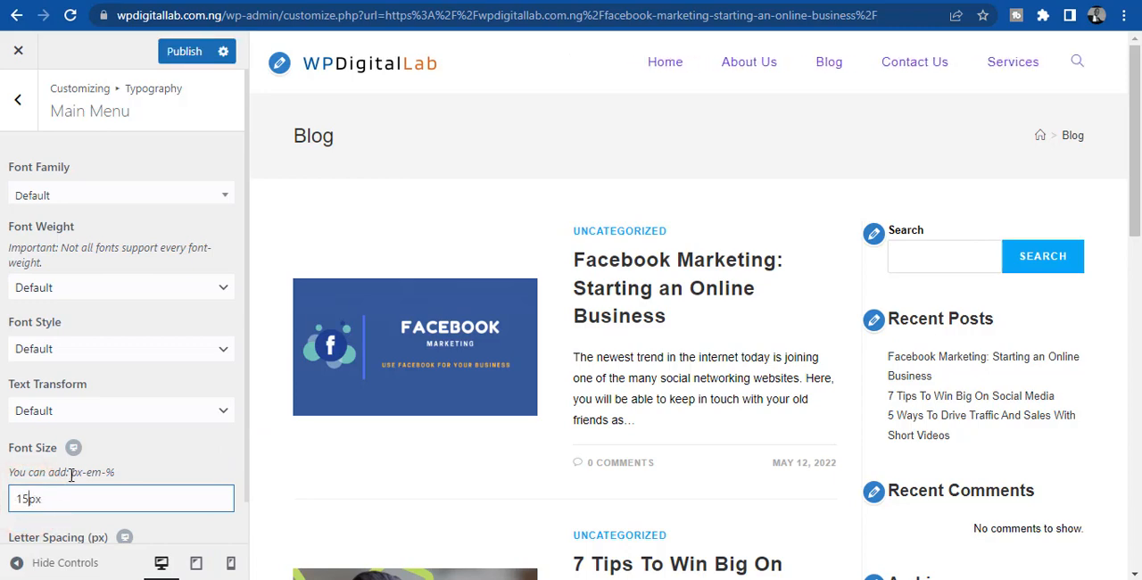
left_click(194, 52)
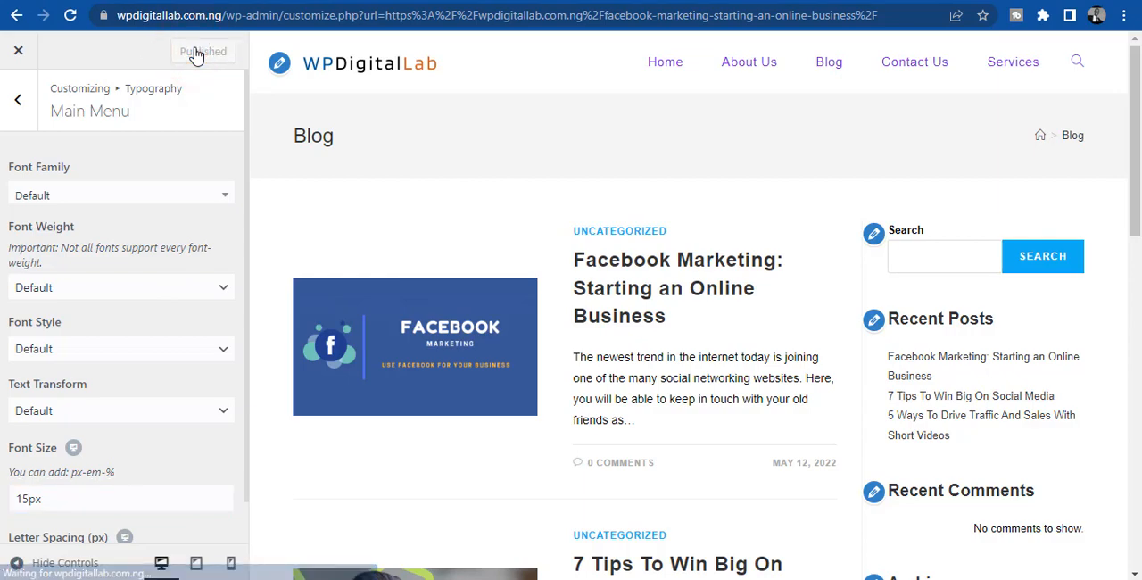